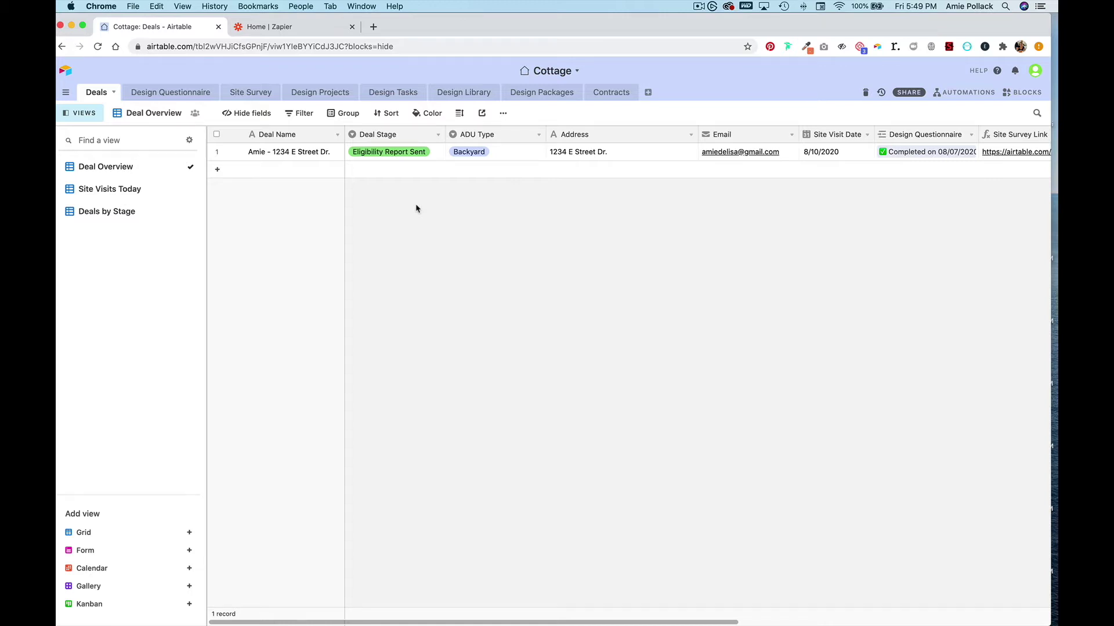
# - Open the Site Survey table's On-Site Survey form view and its live form in another tab
pyautogui.click(248, 98)
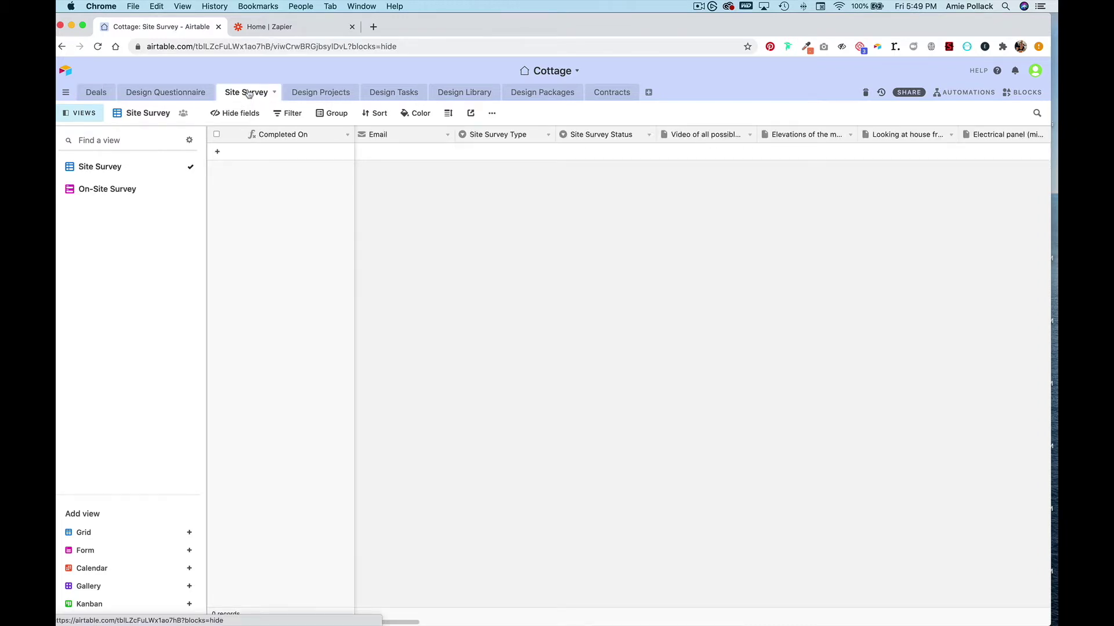
pyautogui.click(131, 188)
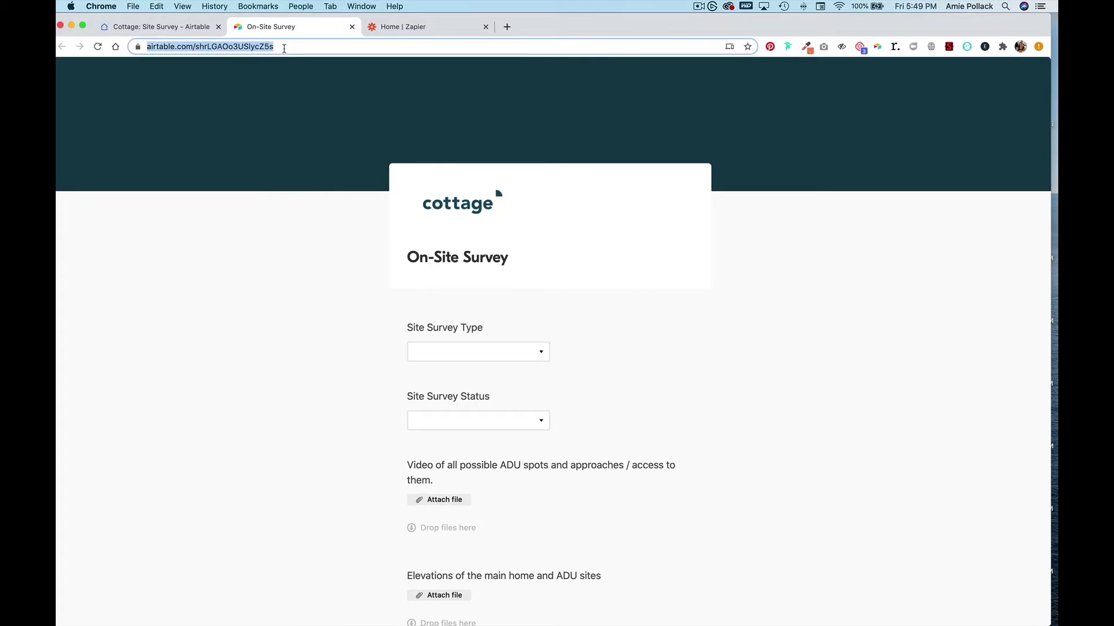
pyautogui.click(187, 29)
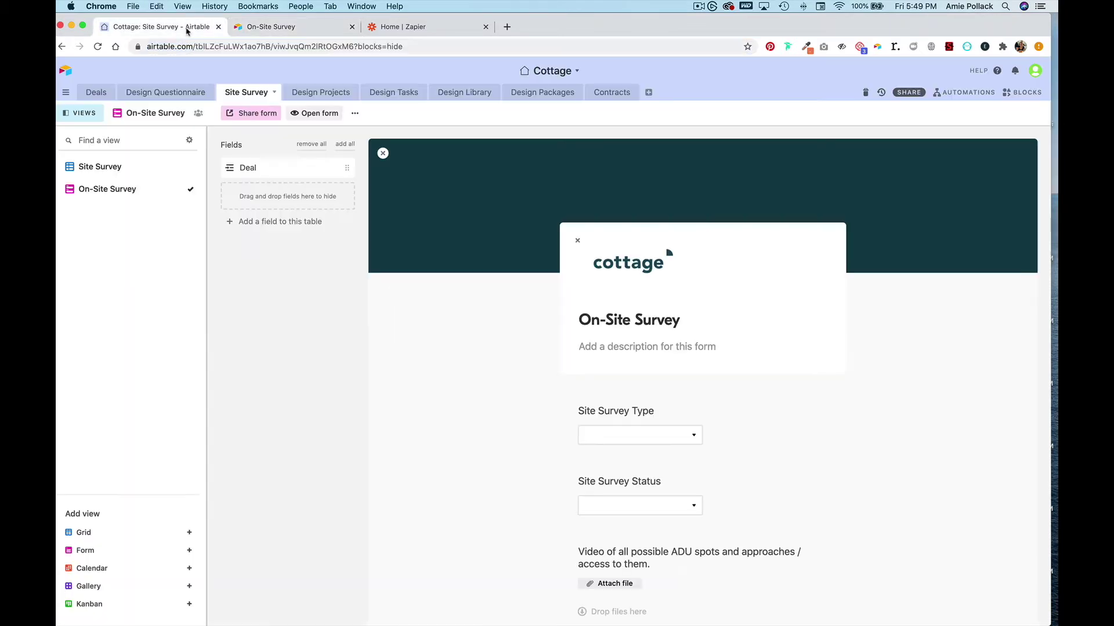
# - In the Deals table, open the Site Survey Link formula and clear its existing contents
pyautogui.click(96, 92)
pyautogui.hscroll(6, 870, 156)
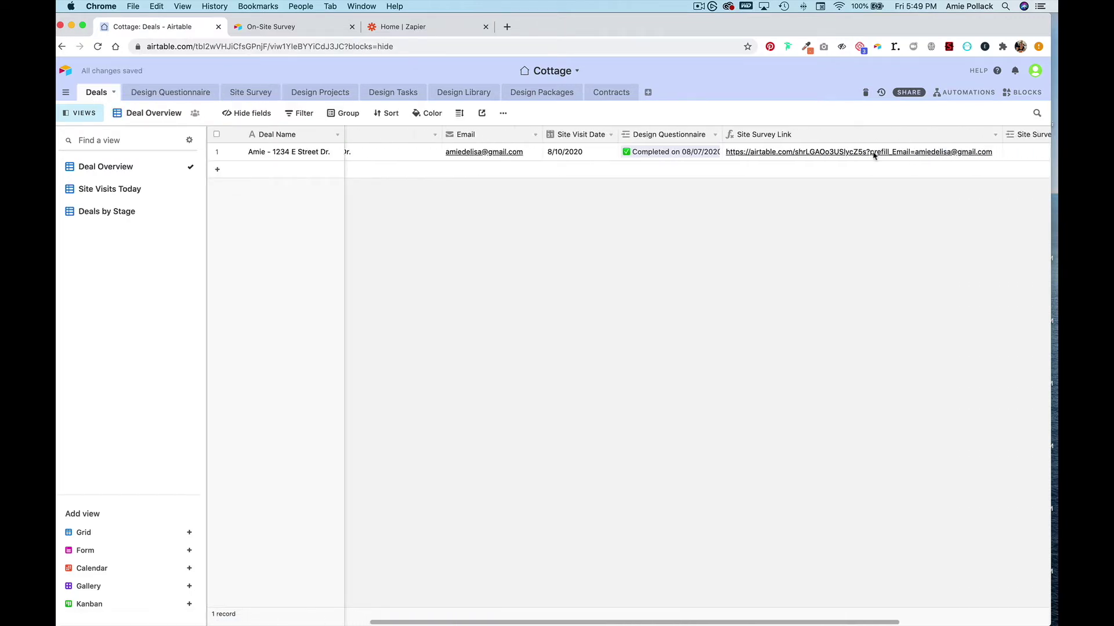
pyautogui.click(902, 136)
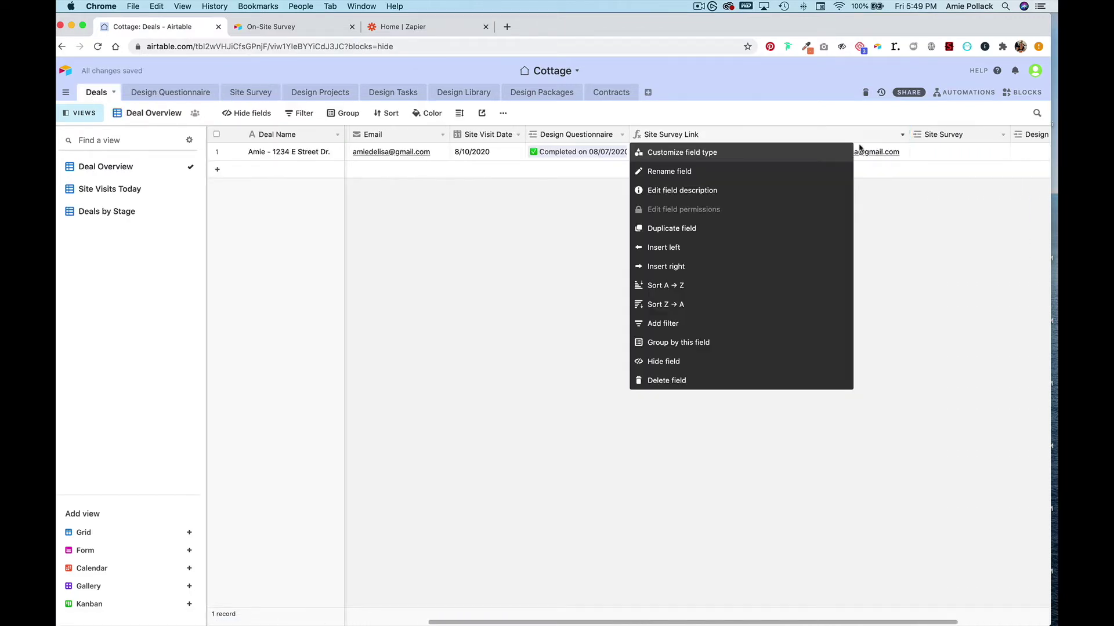
pyautogui.click(806, 155)
pyautogui.moveTo(746, 272); pyautogui.dragTo(640, 260)
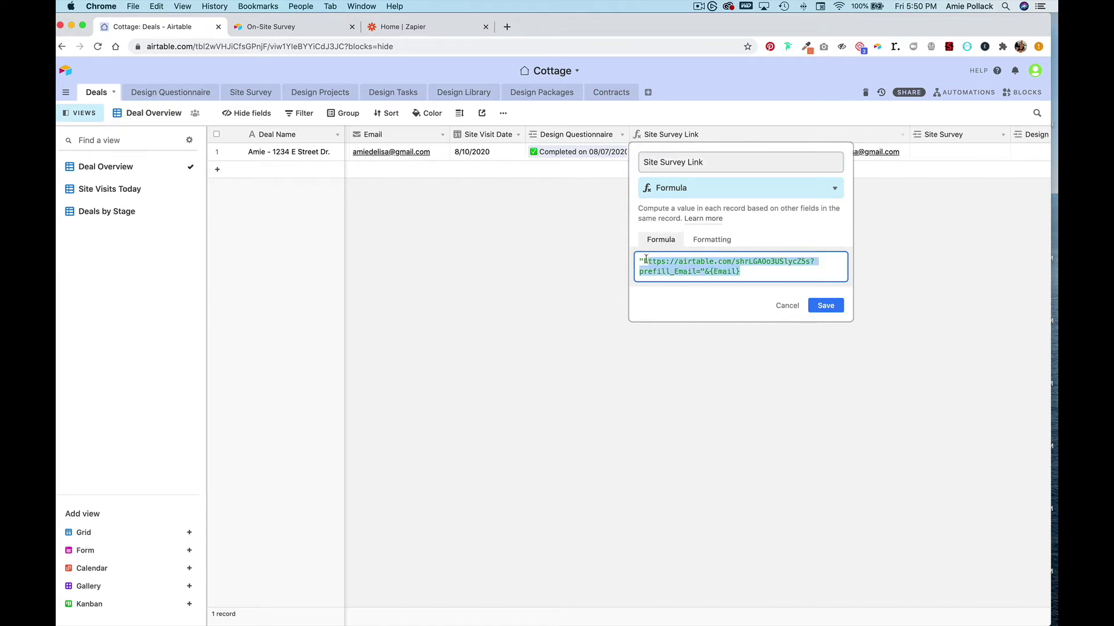
pyautogui.press('BackSpace')
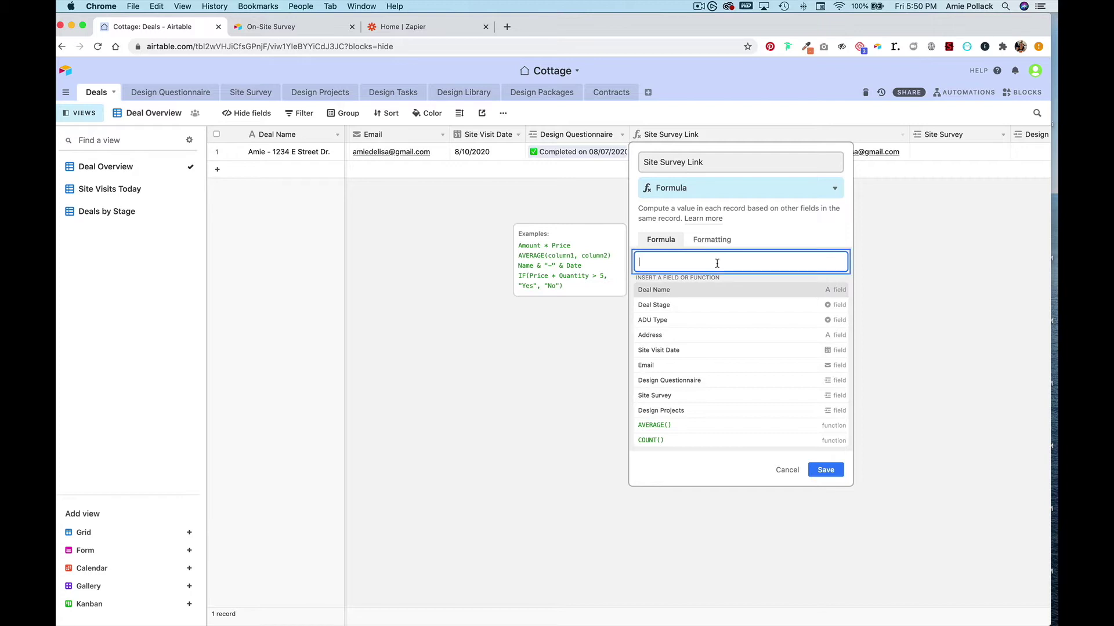
# - Enter the formula "<form URL>?prefill_Email="&{Email} and save the field
pyautogui.write('"')
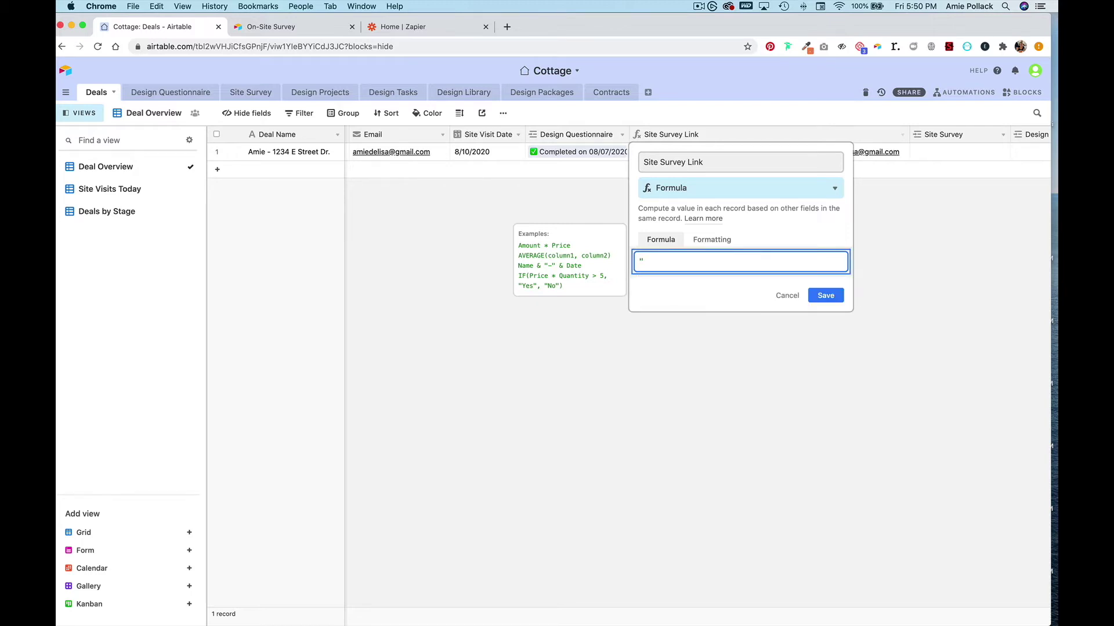
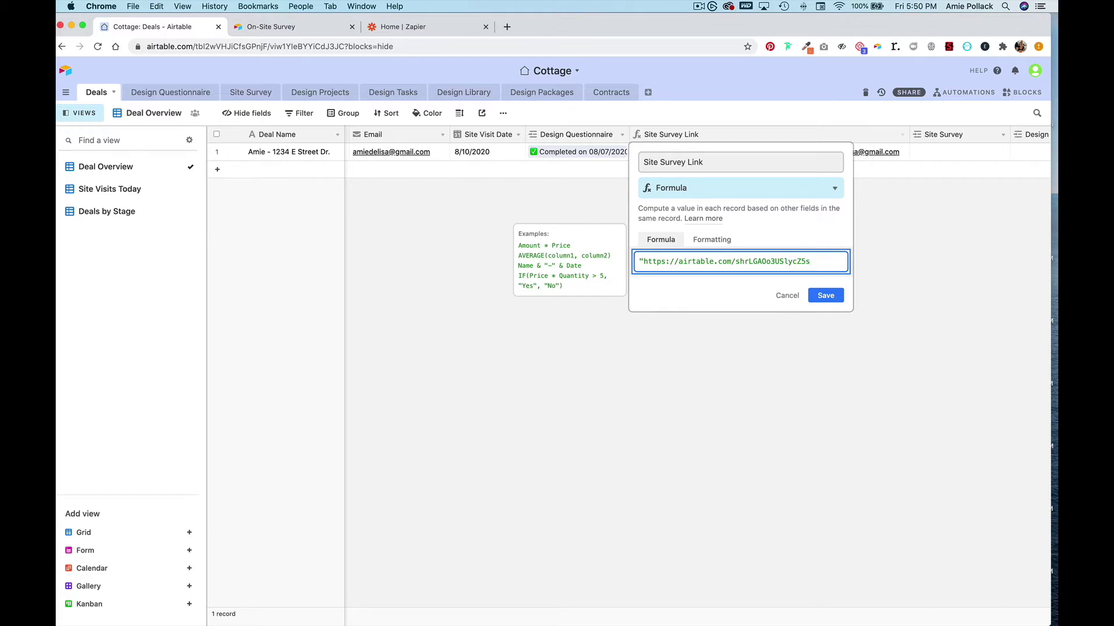
pyautogui.write('?prefill_')
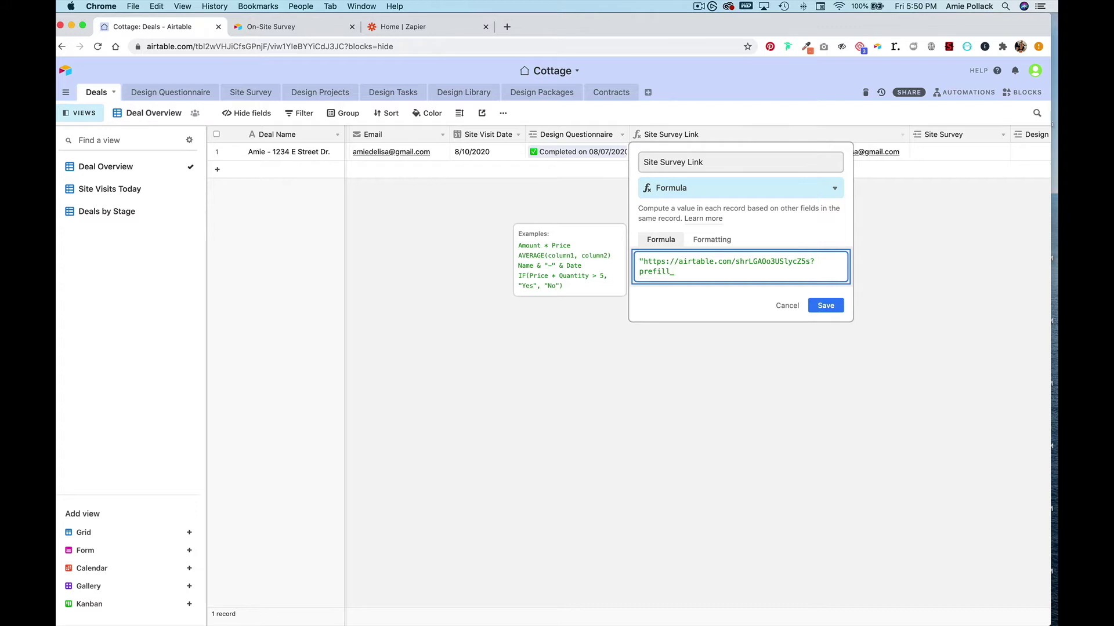
pyautogui.write('Email')
pyautogui.write('="')
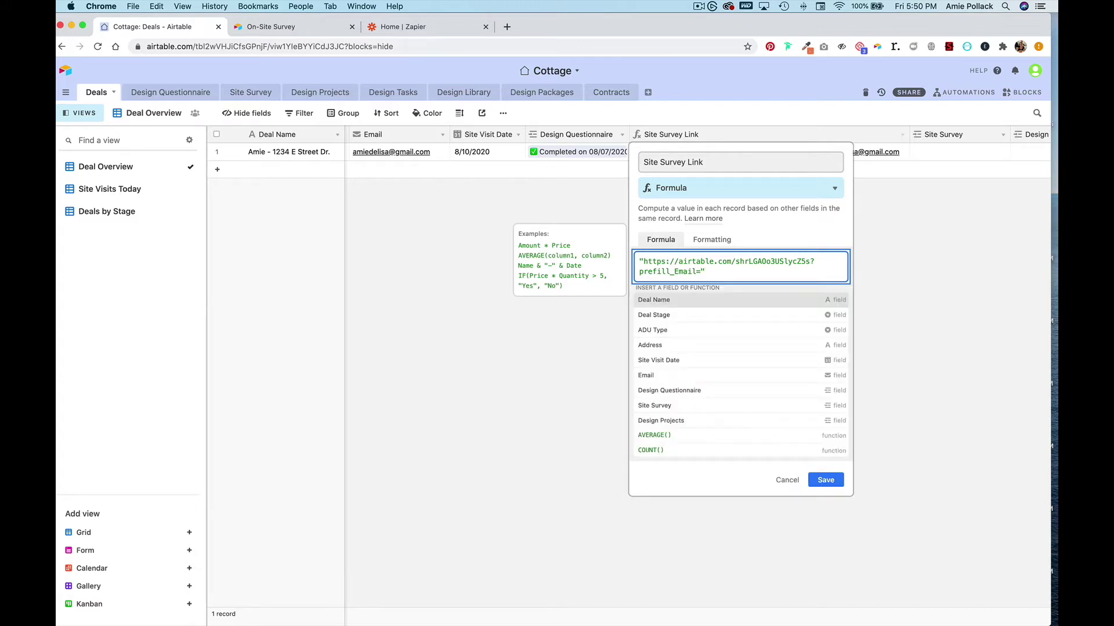
pyautogui.write('&')
pyautogui.write('{Email')
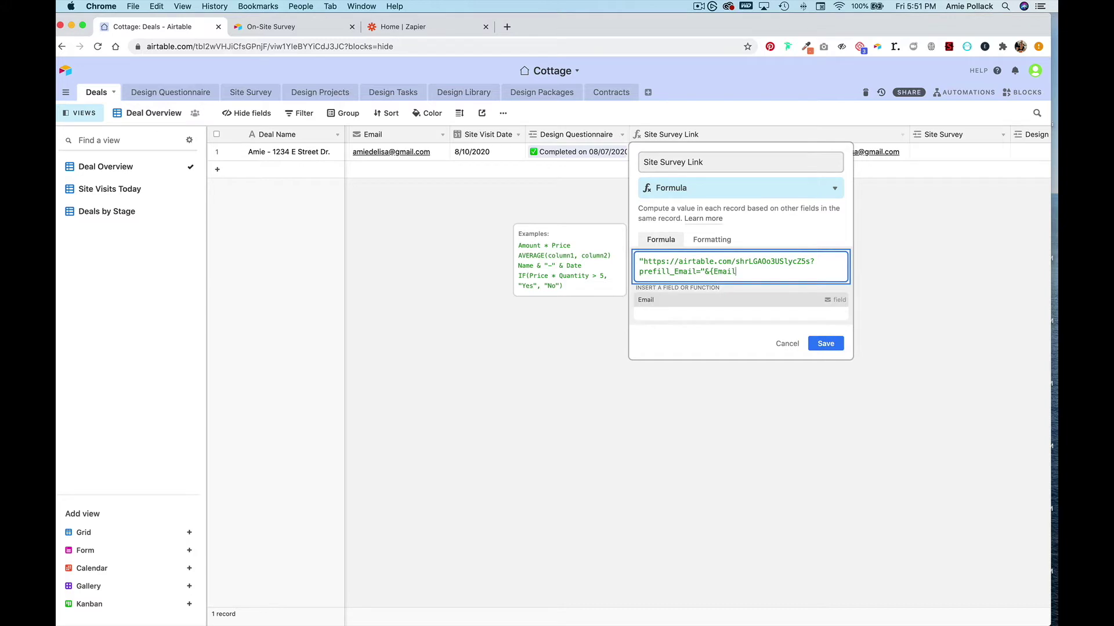
pyautogui.write('}')
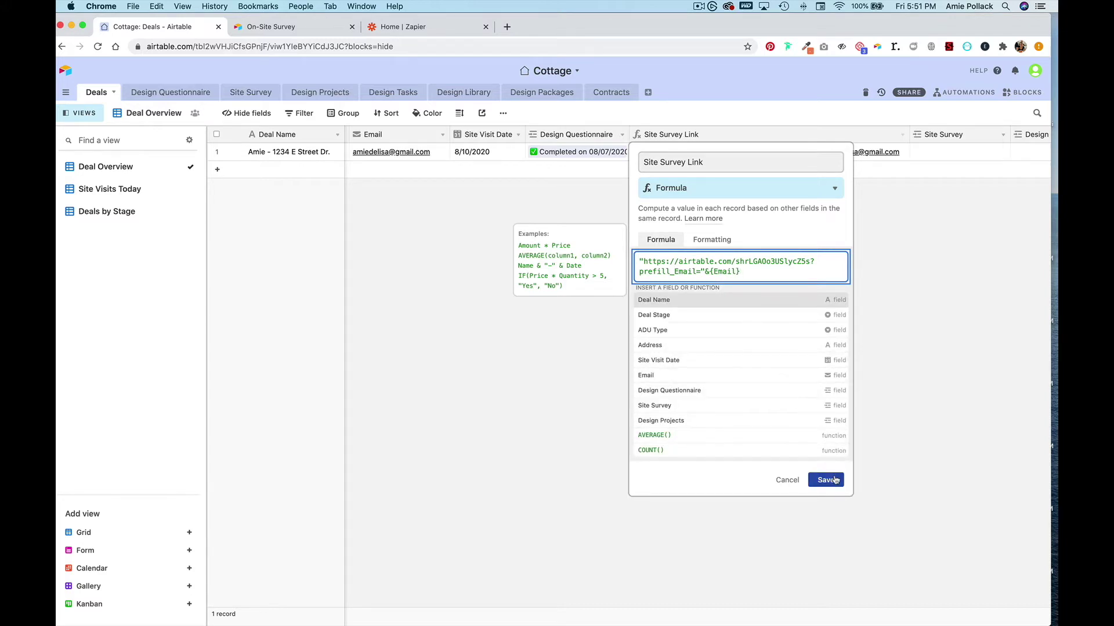
pyautogui.click(826, 481)
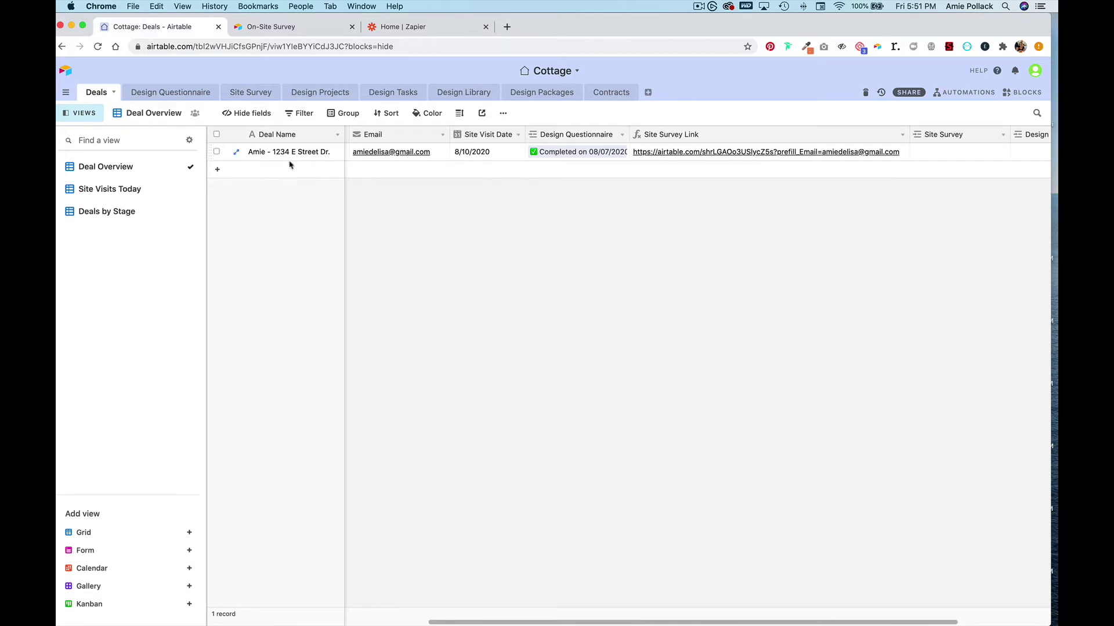
# - Add a new deal record and fill its Email cell with the contact's e-mail address
pyautogui.click(220, 169)
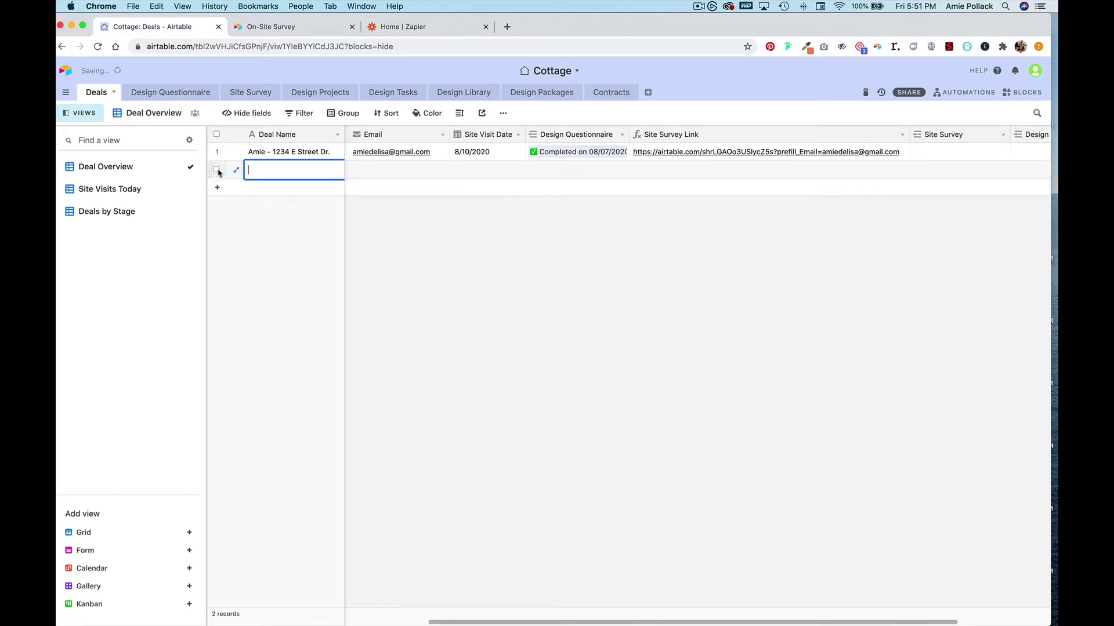
pyautogui.click(392, 174)
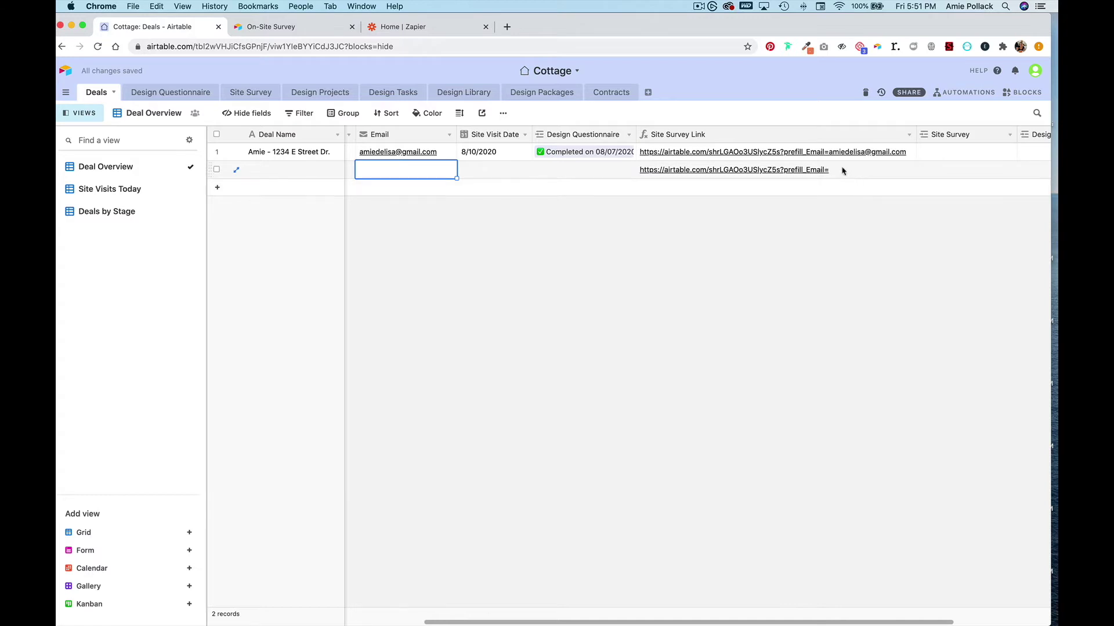
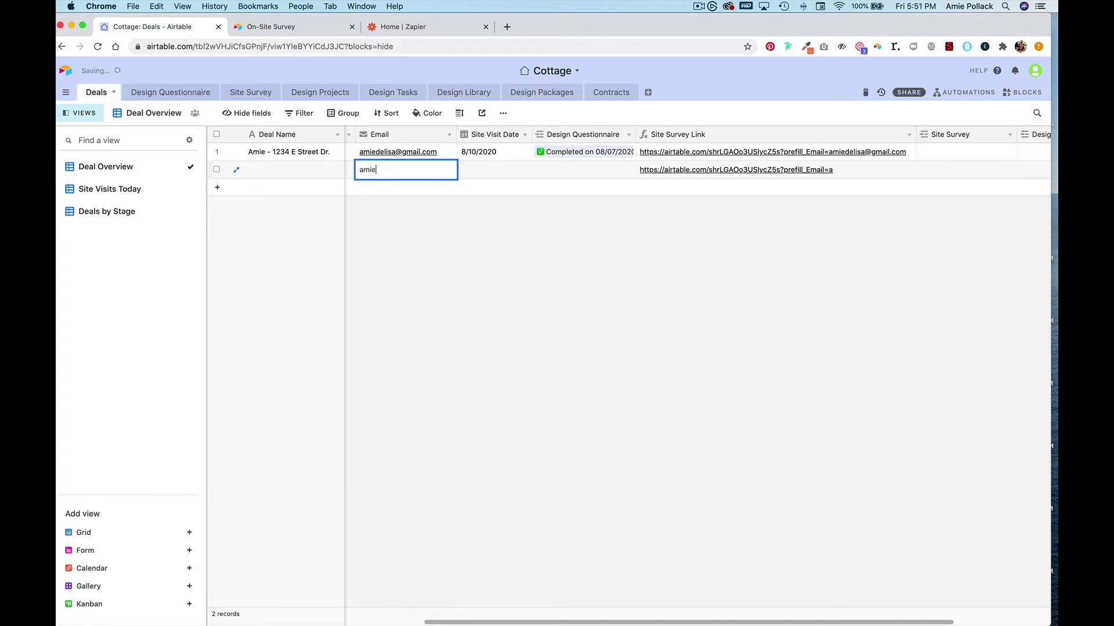
pyautogui.click(653, 266)
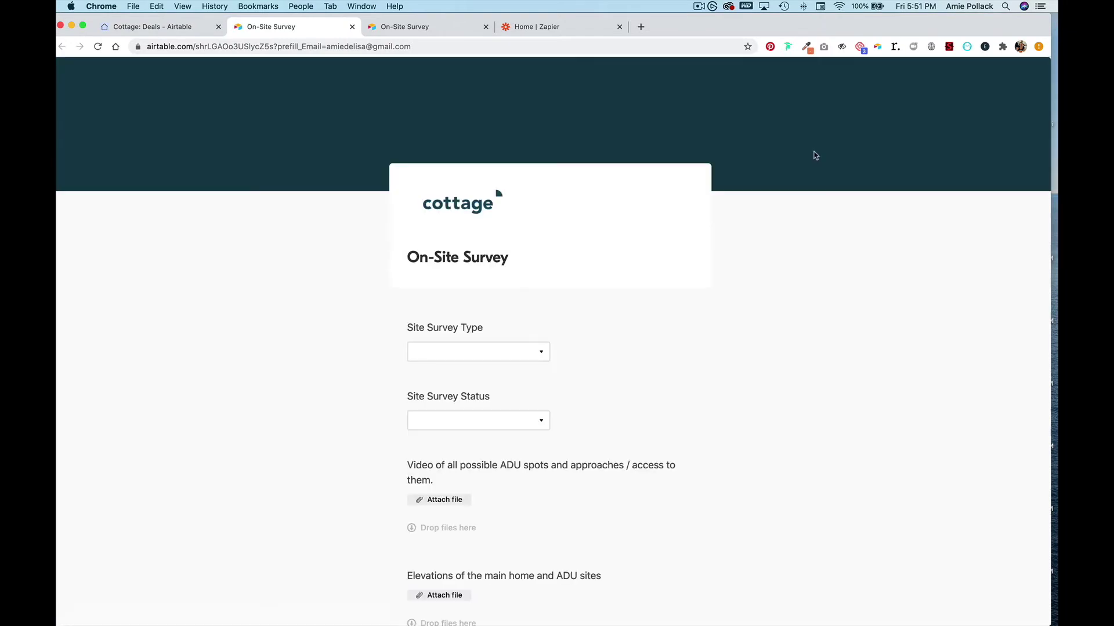
# - Submit the prefilled On-Site Survey form from its public page
pyautogui.scroll(-20, 791, 305)
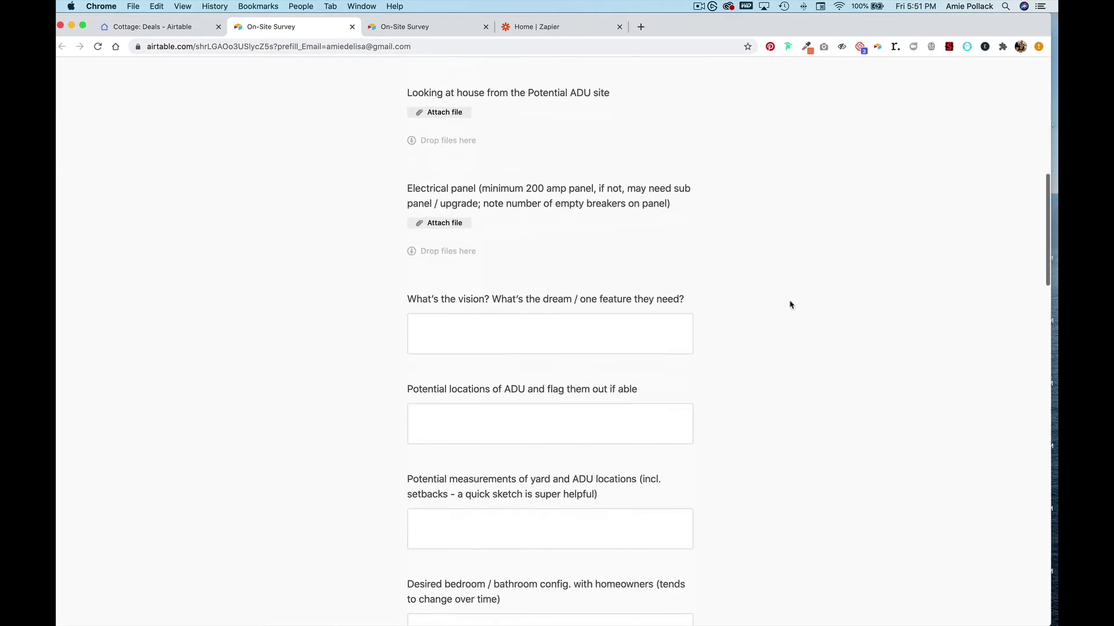
pyautogui.scroll(-15, 790, 305)
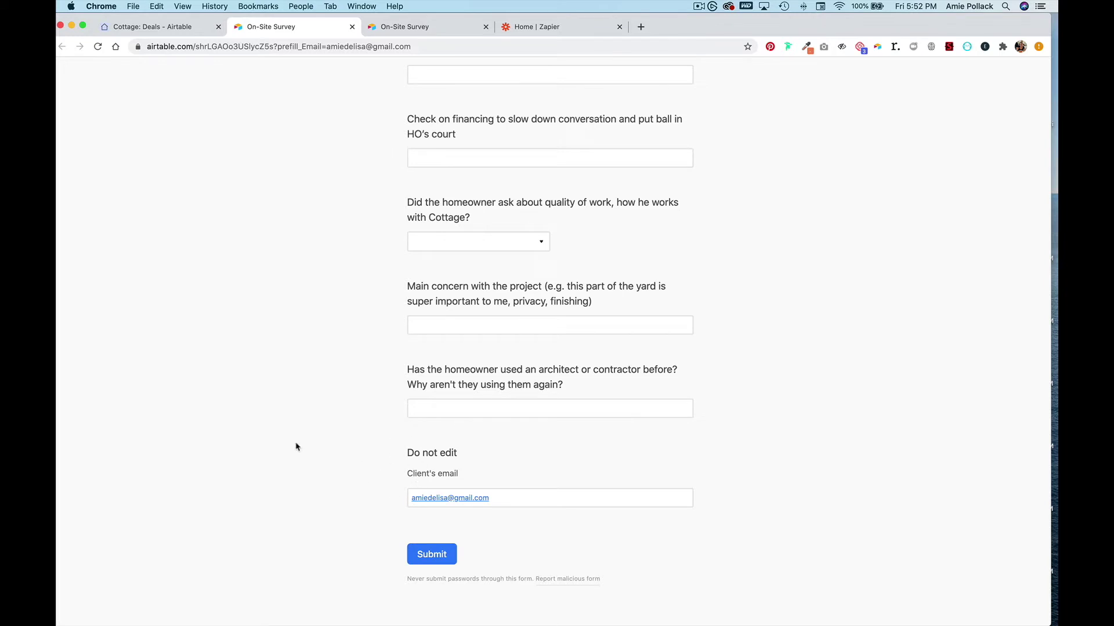
pyautogui.click(413, 551)
# - Check the Site Survey grid view for the new submission completed on 08/08/2020
pyautogui.click(168, 28)
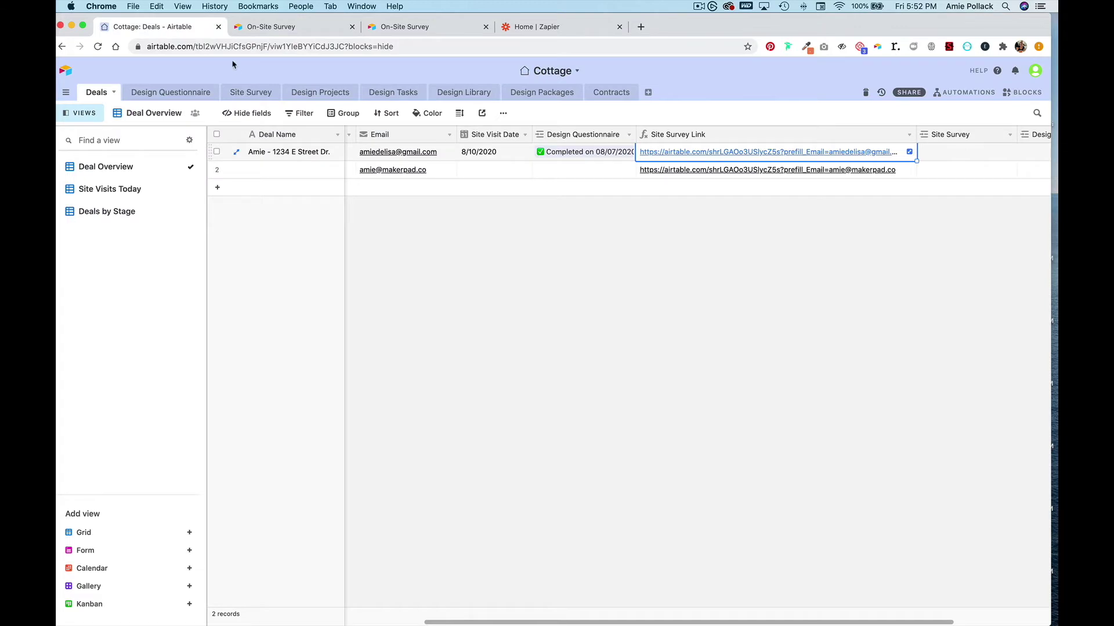
pyautogui.click(234, 95)
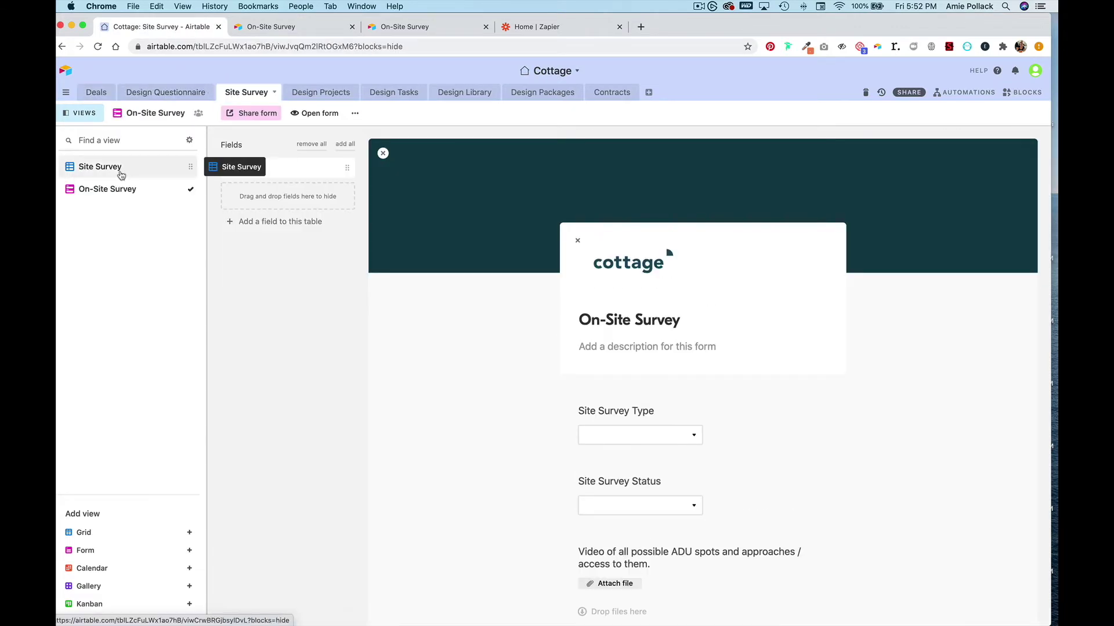
pyautogui.click(132, 165)
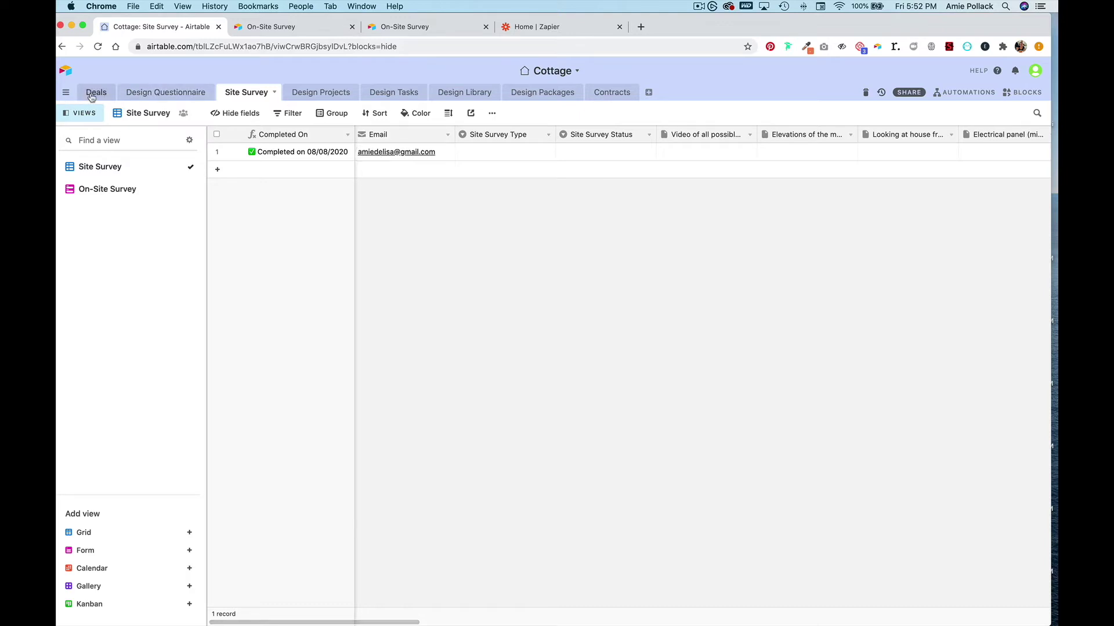
# - Start a Zapier zap pairing an Airtable New Record trigger with a Find Record action
pyautogui.click(550, 30)
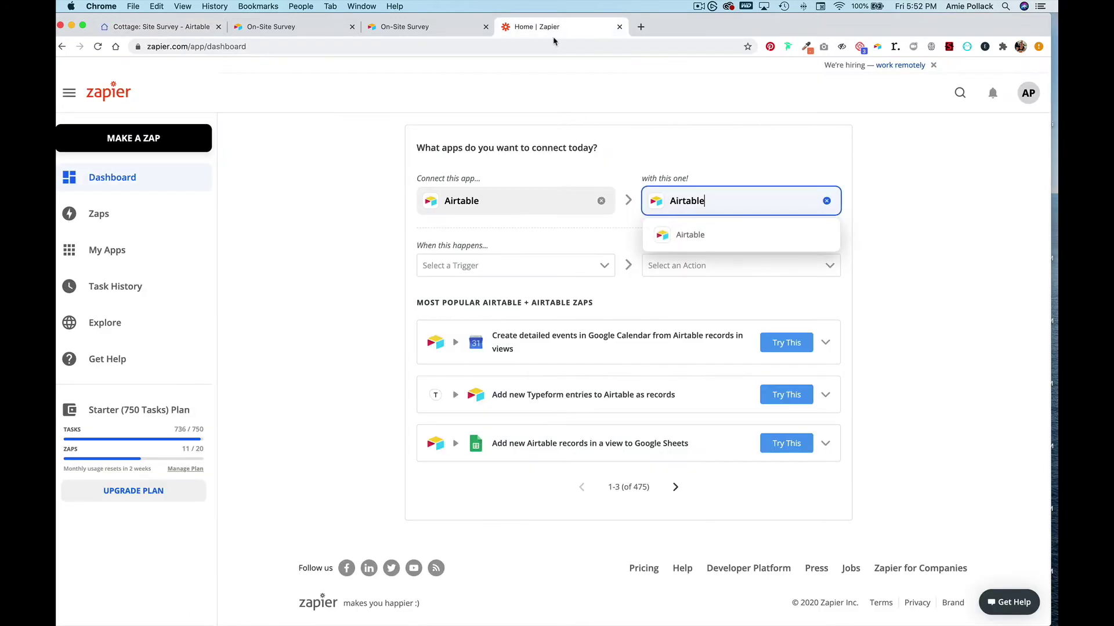
pyautogui.click(529, 271)
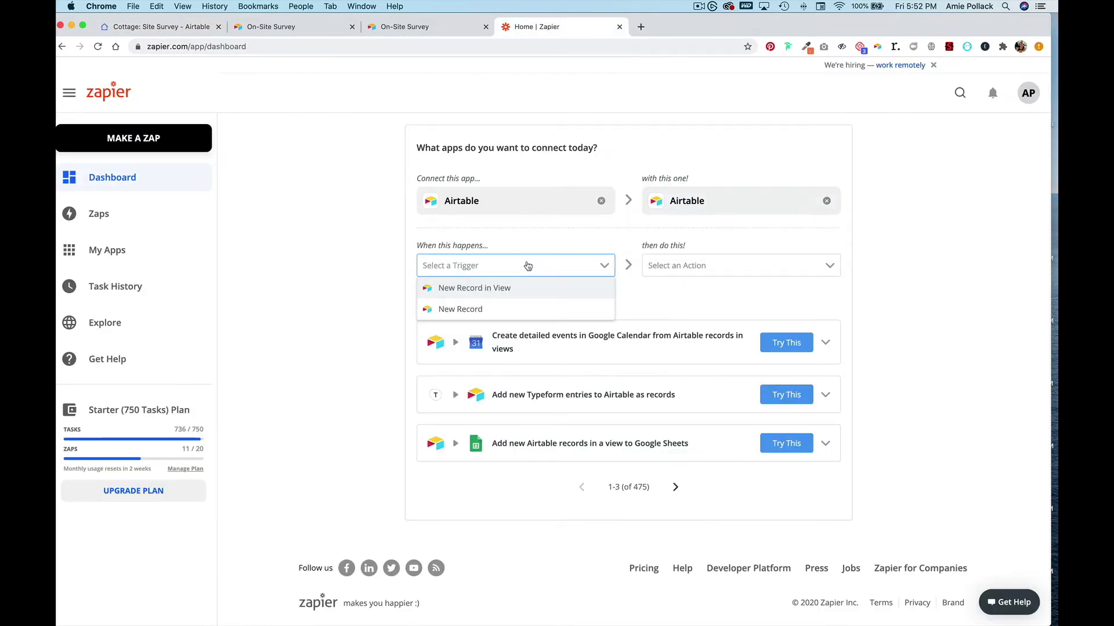
pyautogui.click(514, 312)
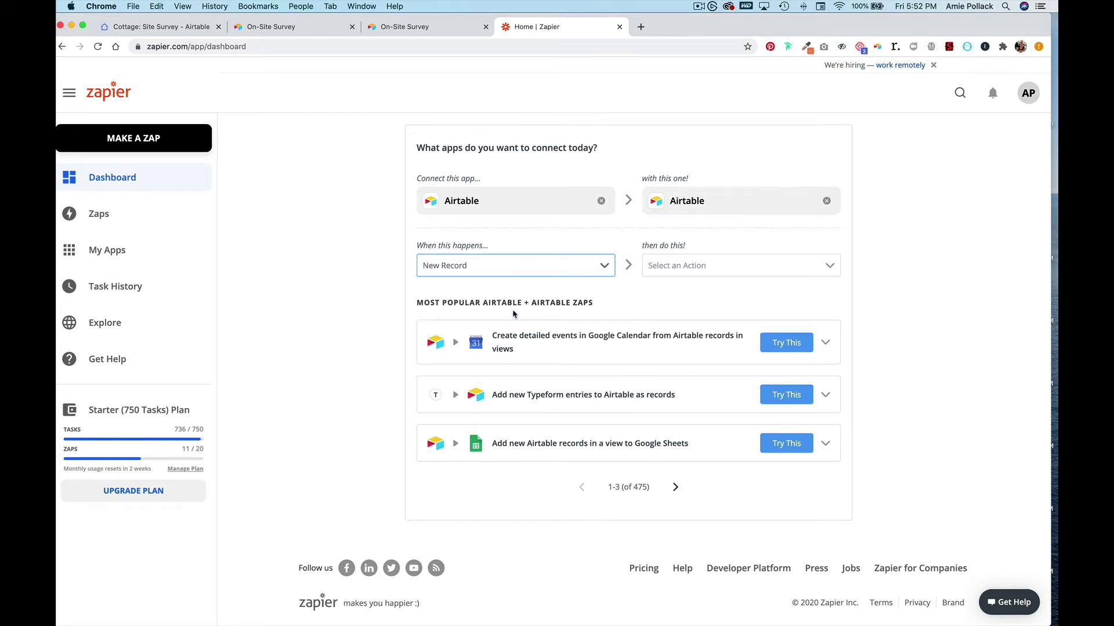
pyautogui.click(698, 270)
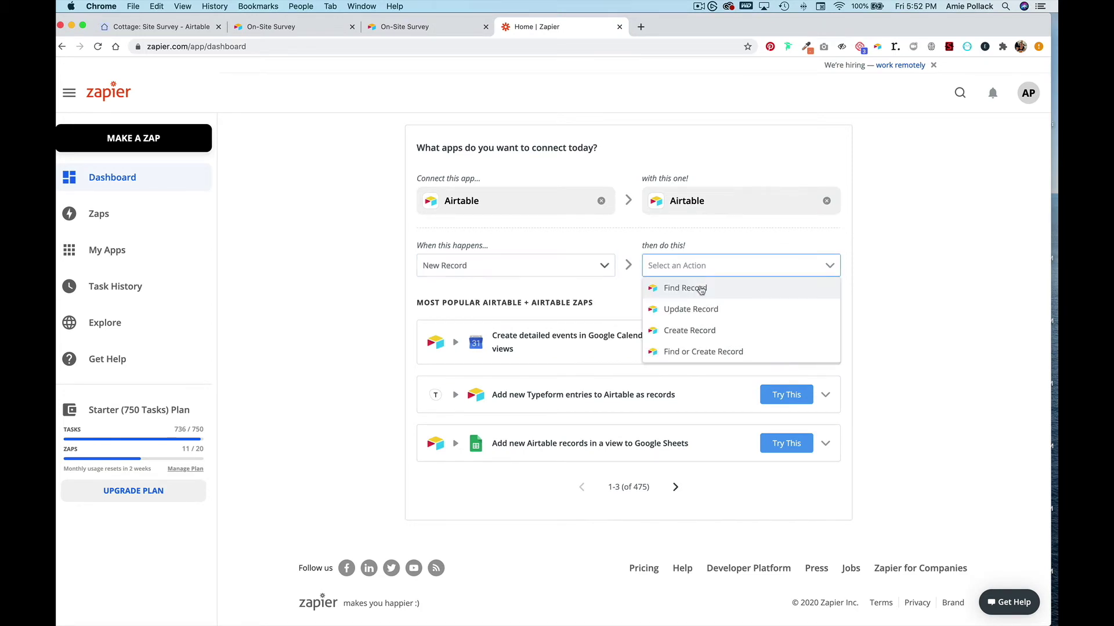
pyautogui.click(701, 290)
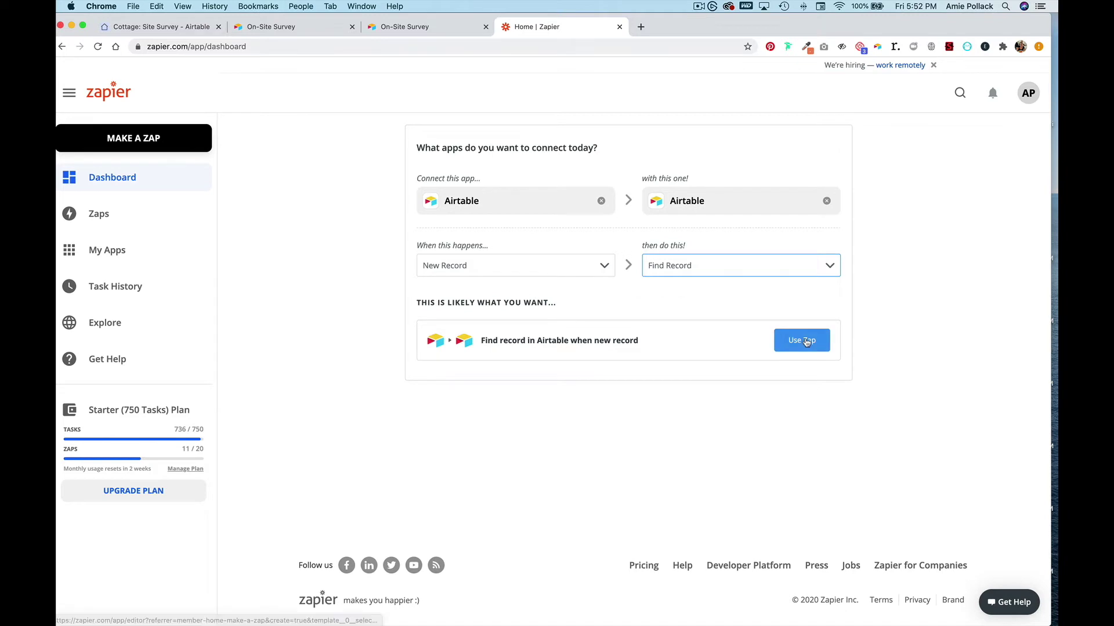
pyautogui.click(803, 341)
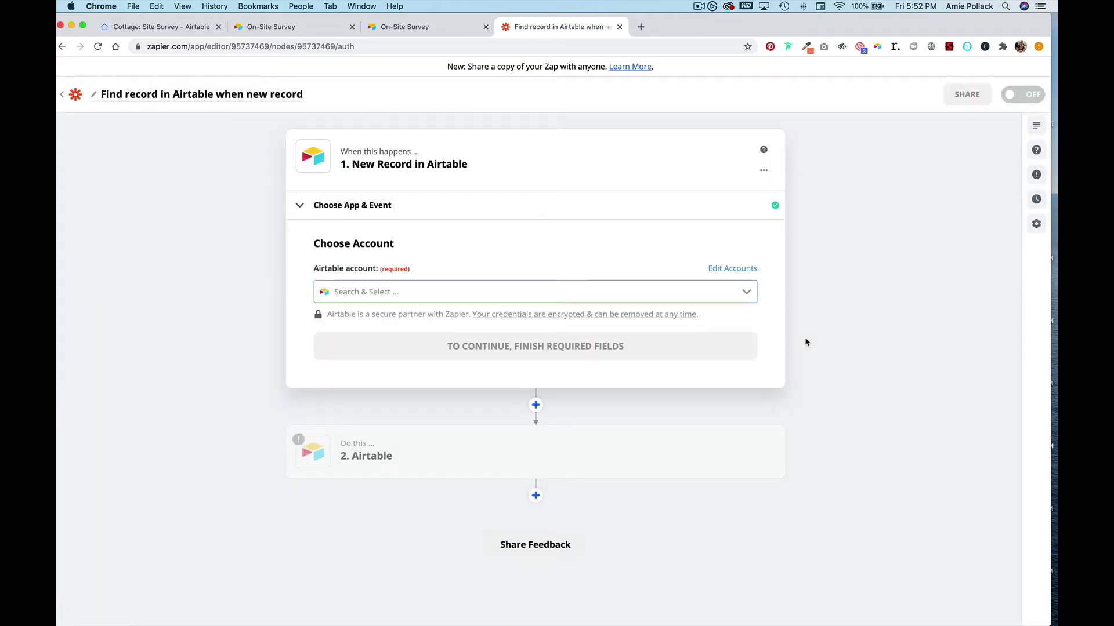
# - Connect the Airtable account to the New Record trigger
pyautogui.click(740, 291)
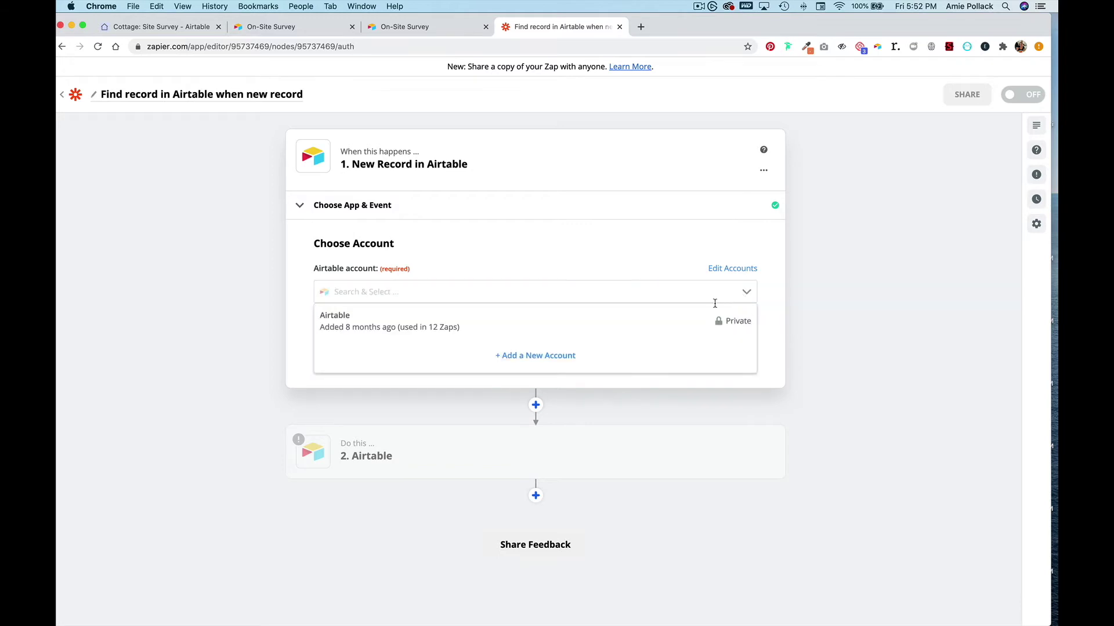
pyautogui.click(698, 311)
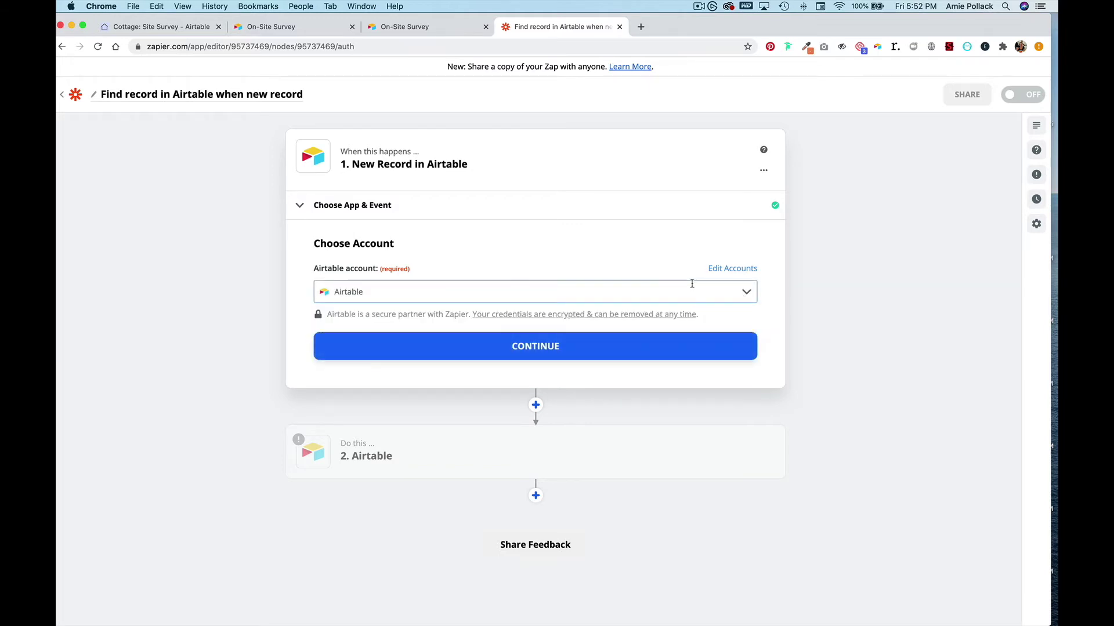
pyautogui.click(645, 339)
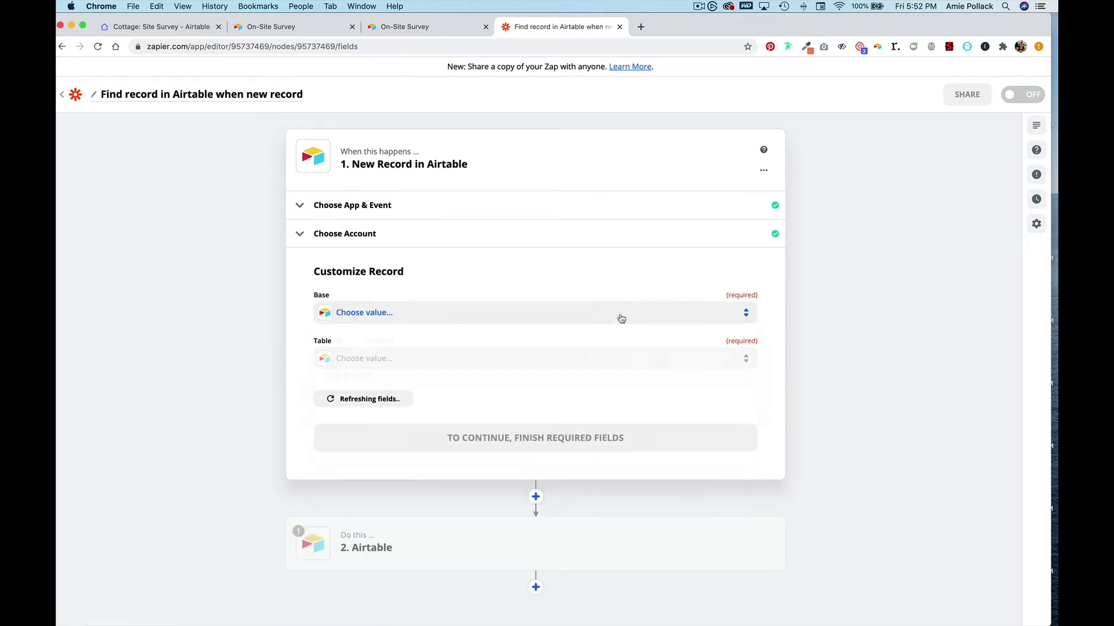
# - Point the trigger at the Cottage base's Site Survey table and test it successfully
pyautogui.click(621, 319)
pyautogui.write('cottage')
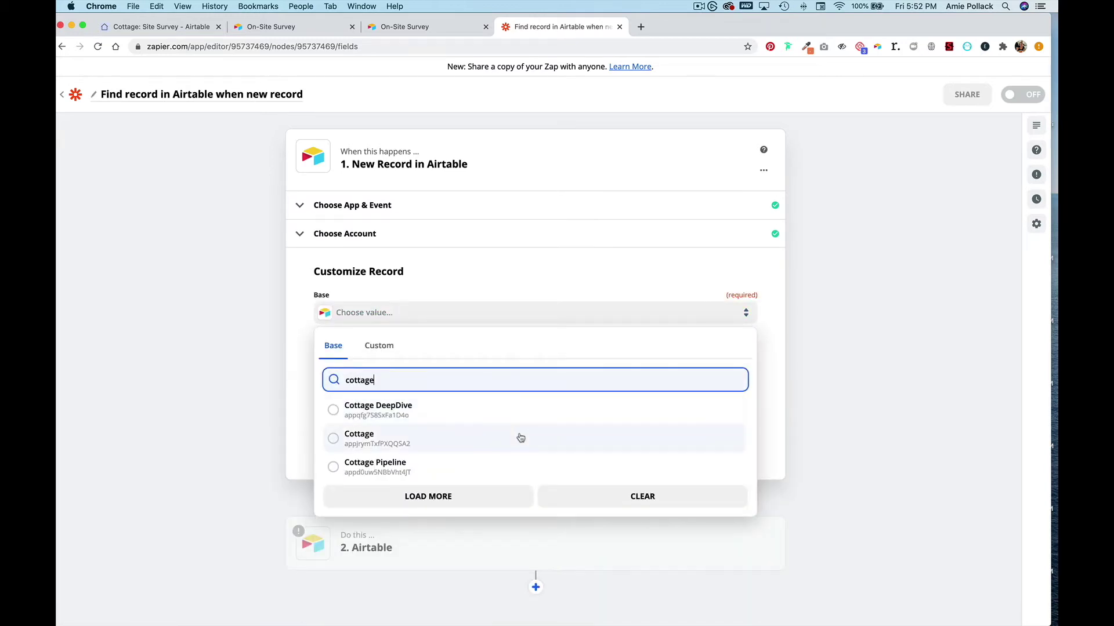
pyautogui.click(520, 437)
pyautogui.click(480, 369)
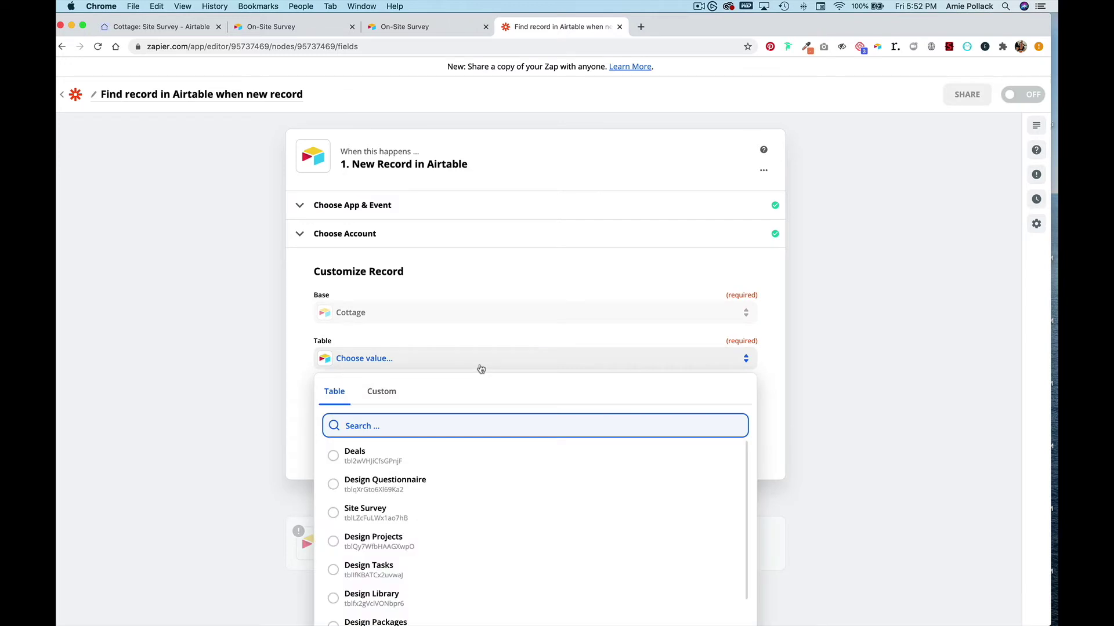
pyautogui.scroll(-3, 254, 390)
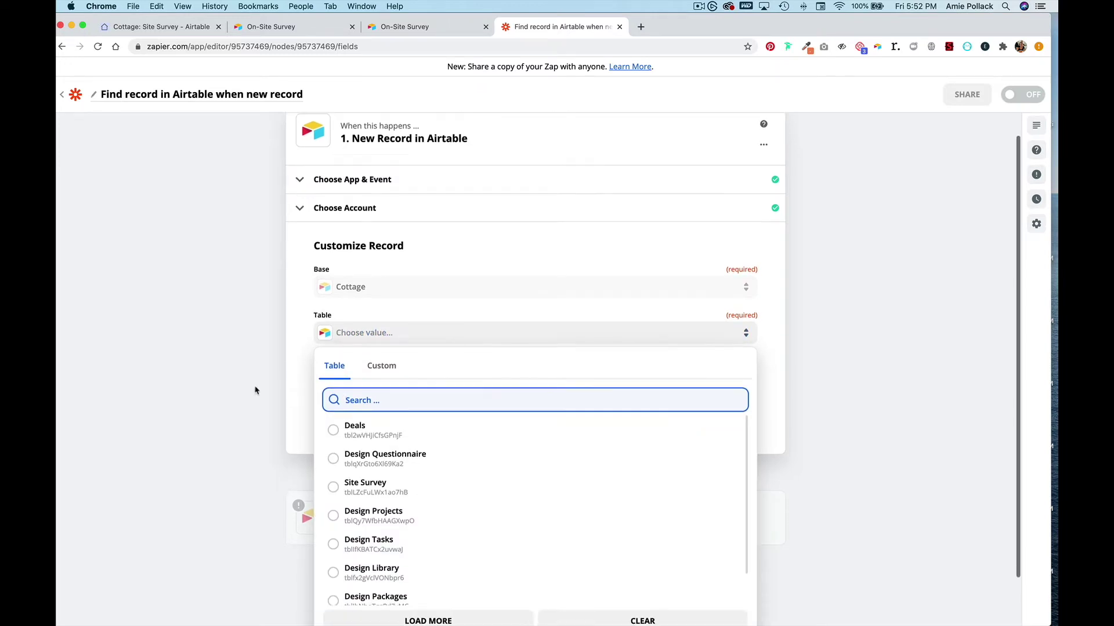
pyautogui.click(366, 452)
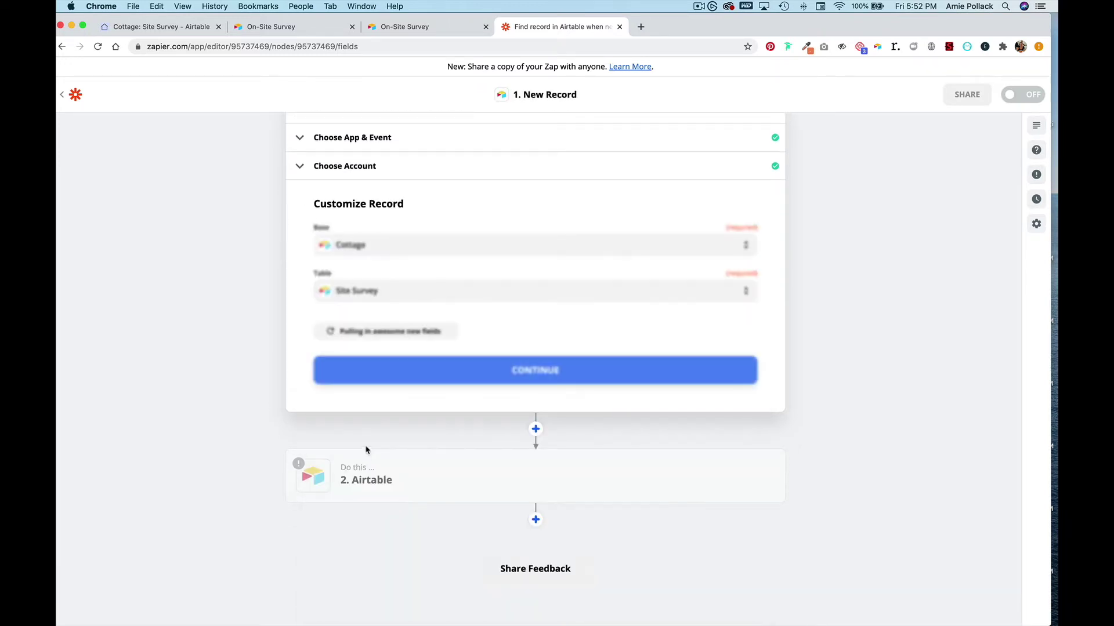
pyautogui.click(397, 372)
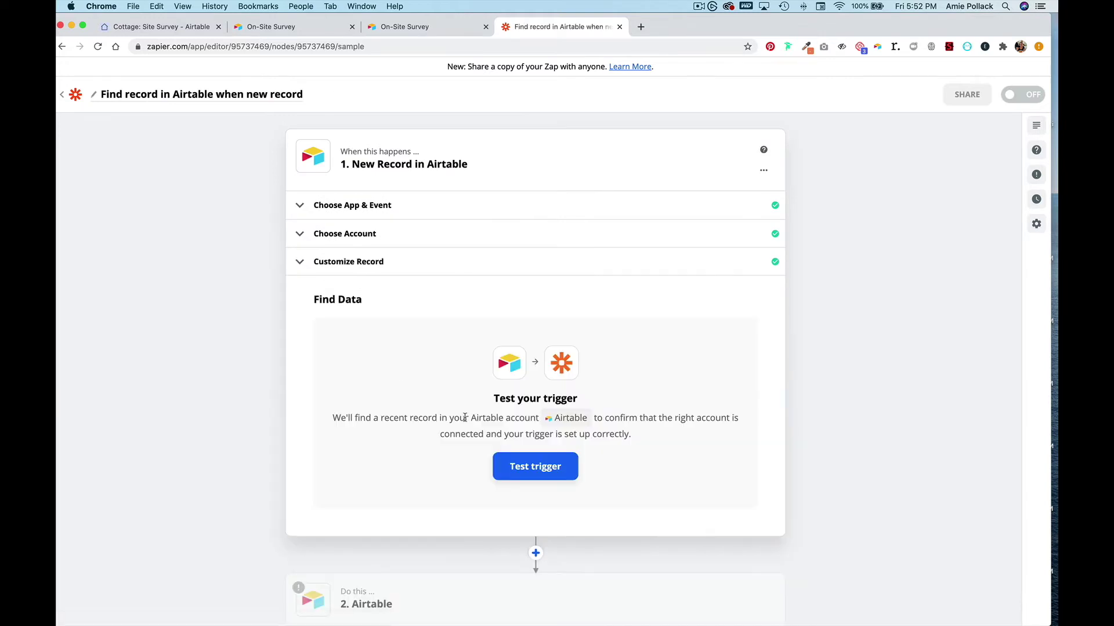
pyautogui.click(521, 467)
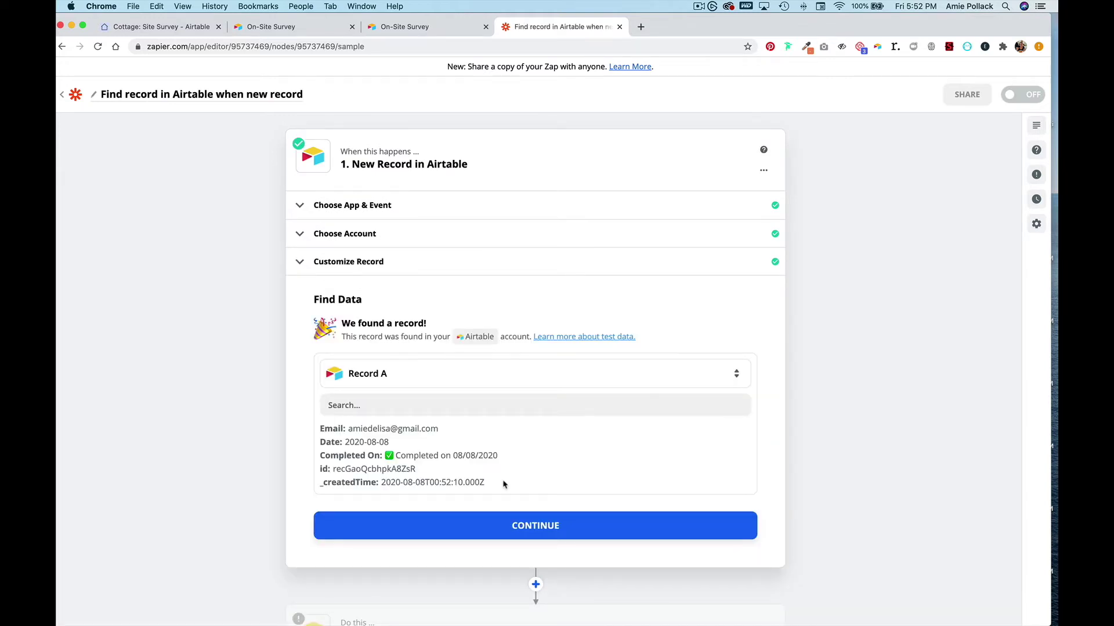
pyautogui.click(444, 520)
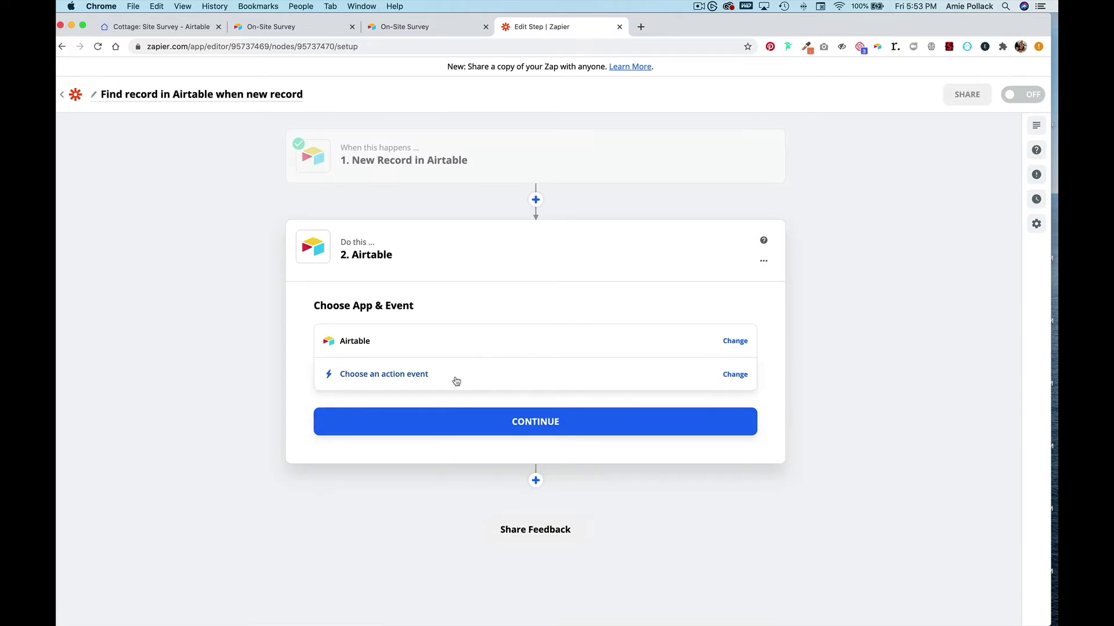
# - Set step 2 to Airtable's Find Record event using the connected Airtable account
pyautogui.click(457, 378)
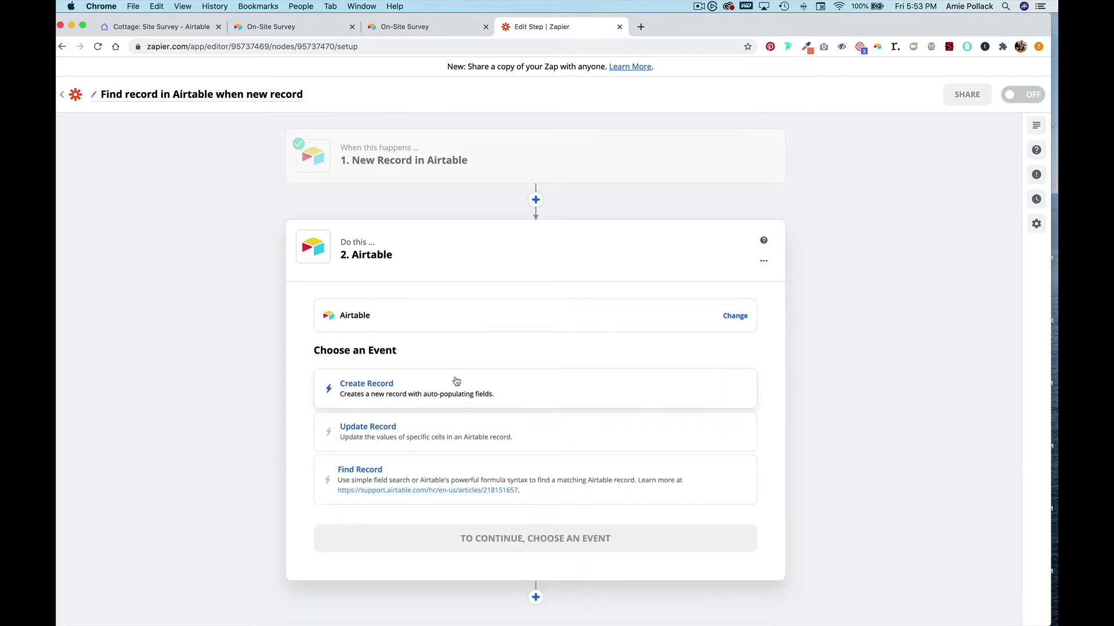
pyautogui.click(416, 473)
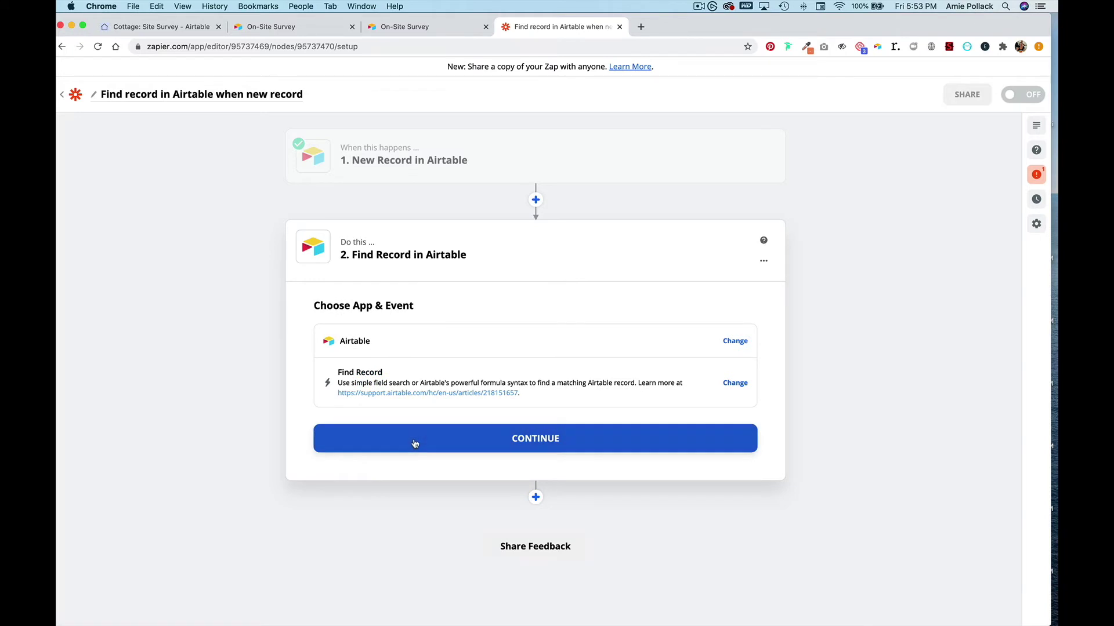
pyautogui.click(416, 444)
pyautogui.click(411, 382)
pyautogui.click(403, 406)
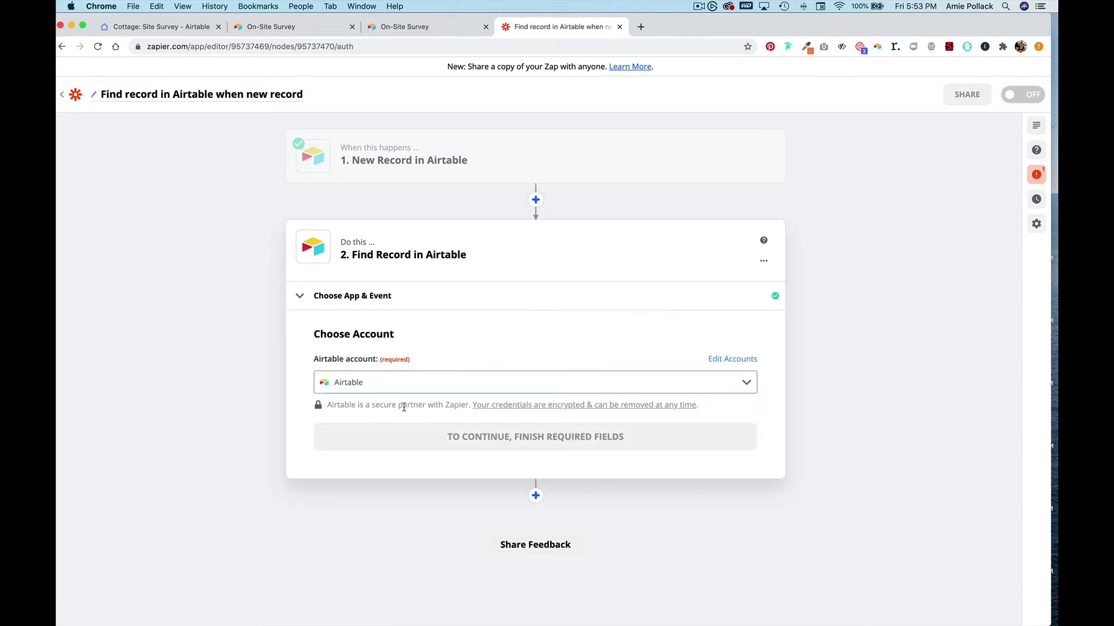
pyautogui.click(406, 437)
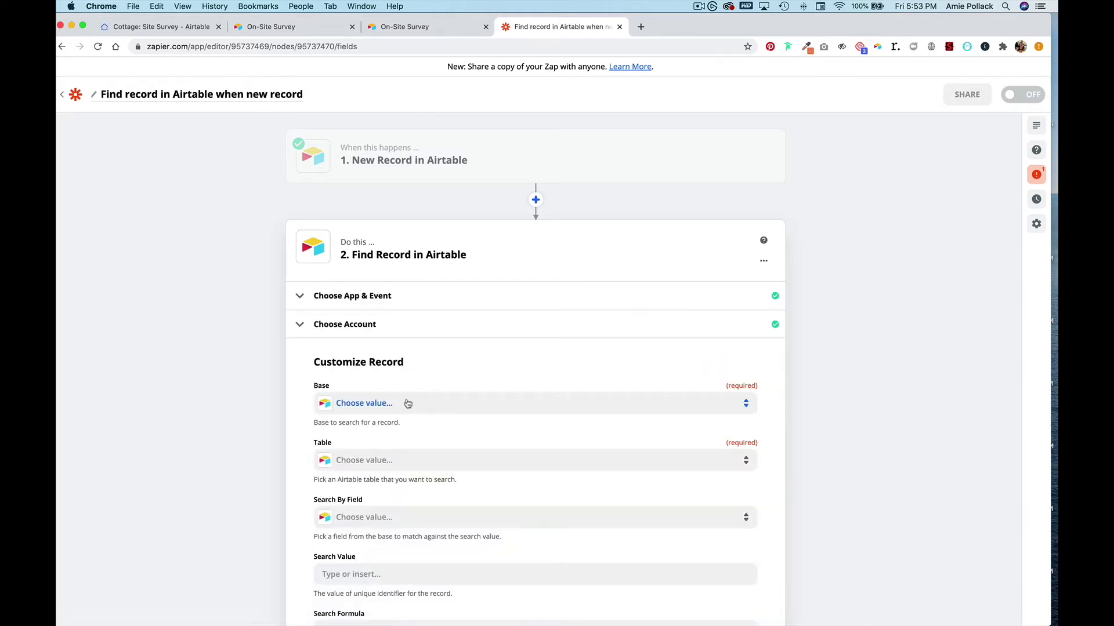
# - Have the Find Record step search the Cottage base's Deals table
pyautogui.click(408, 403)
pyautogui.write('cottage')
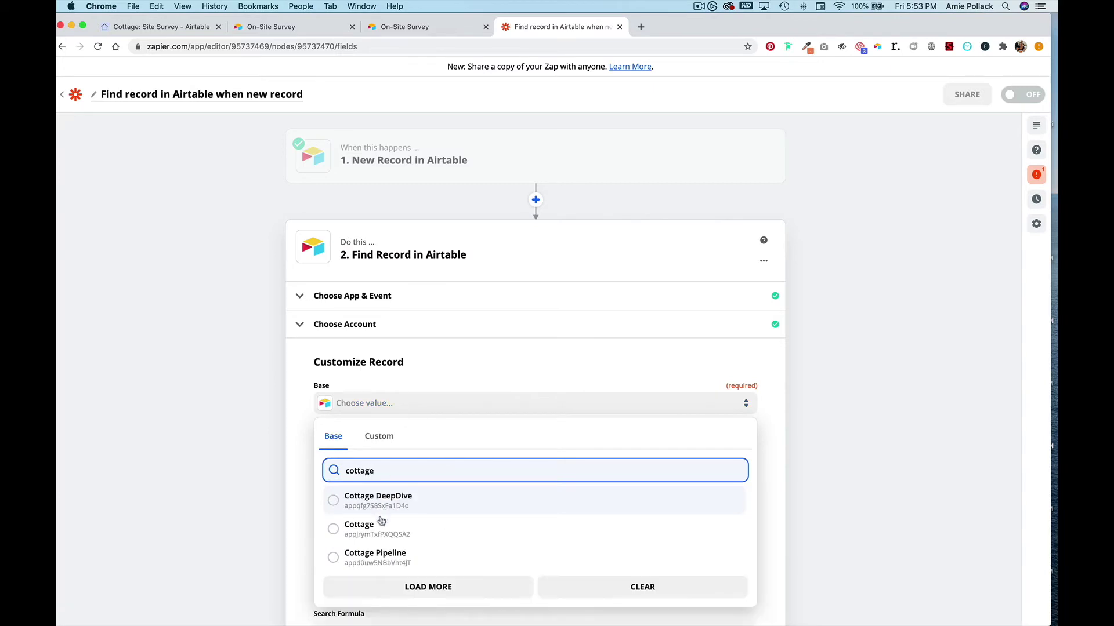
pyautogui.click(381, 522)
pyautogui.click(393, 461)
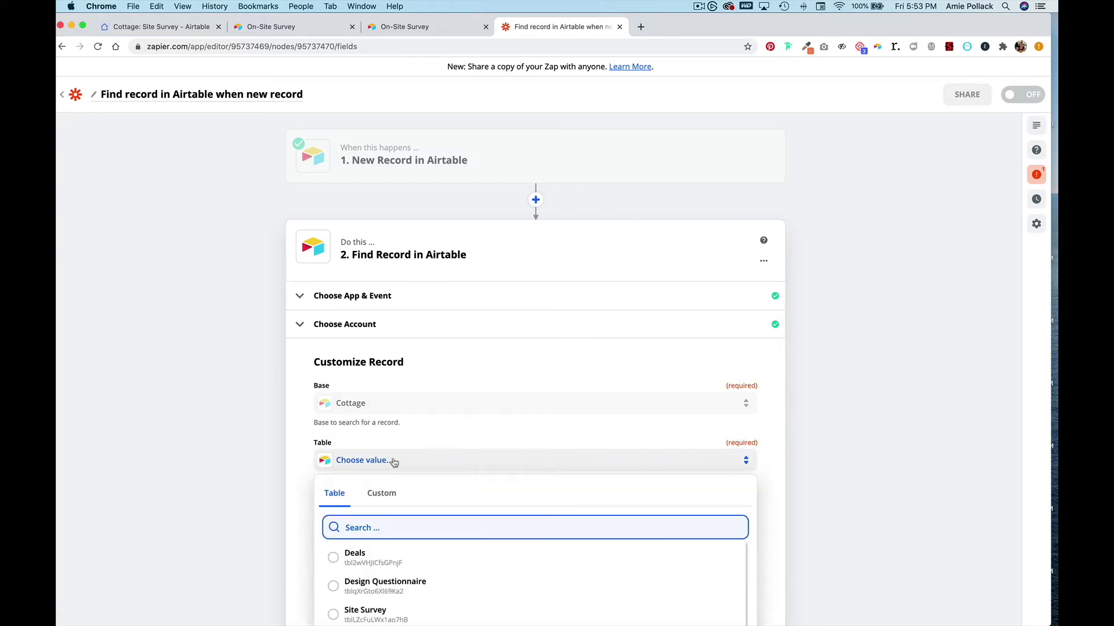
pyautogui.scroll(-5, 395, 464)
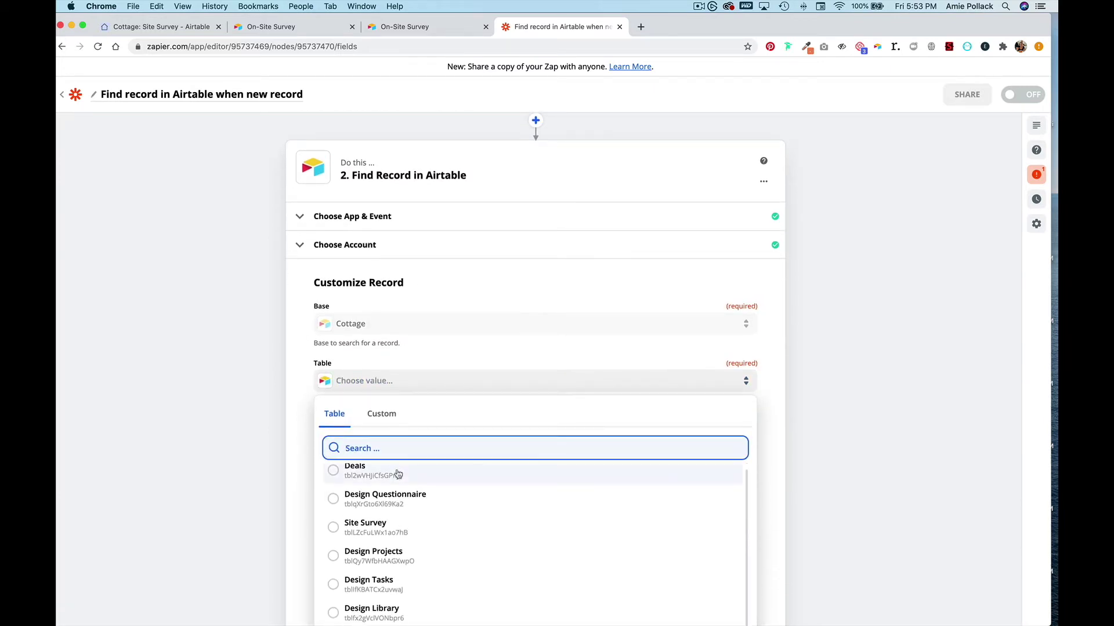
pyautogui.click(398, 474)
pyautogui.scroll(-2, 391, 391)
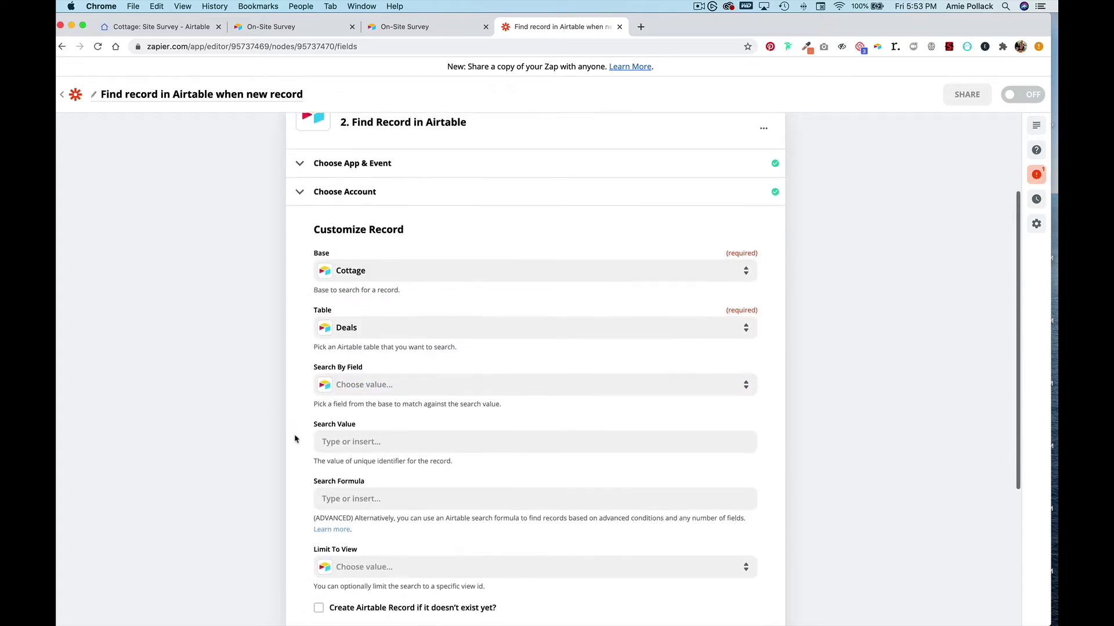
# - Search by the Email field using step 1's Email as value, and test the step
pyautogui.click(390, 386)
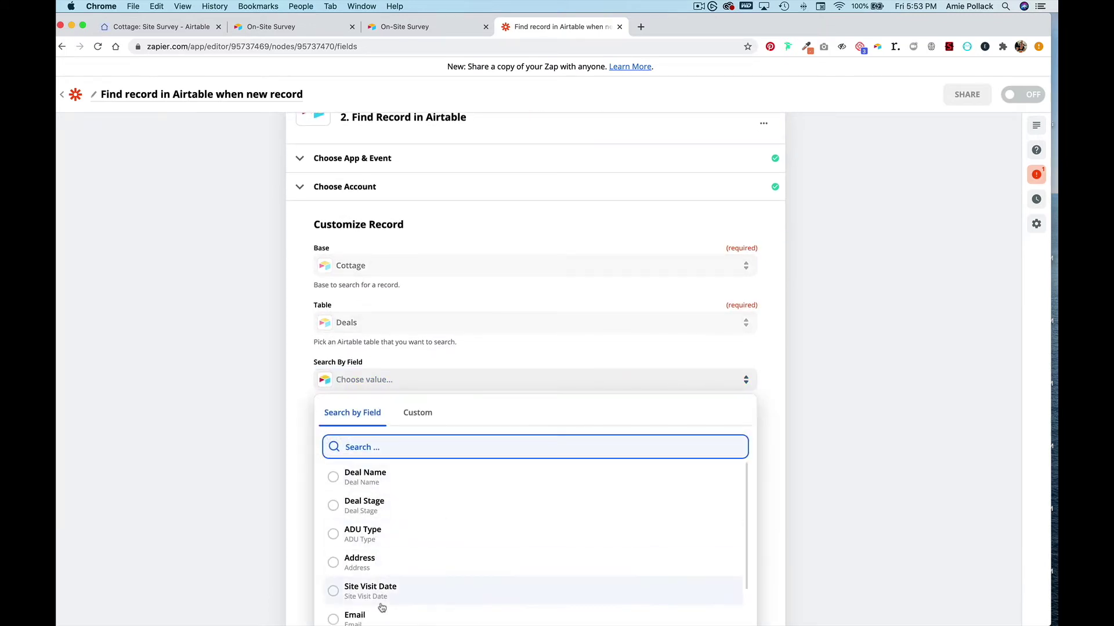
pyautogui.click(380, 616)
pyautogui.scroll(-3, 318, 438)
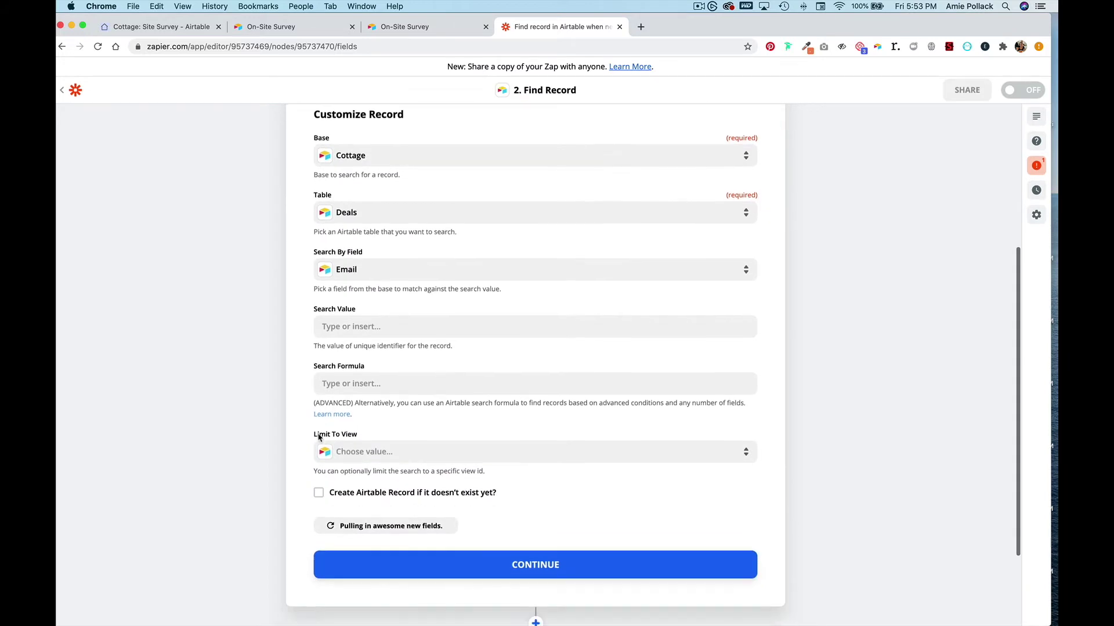
pyautogui.scroll(-1, 319, 437)
pyautogui.click(399, 284)
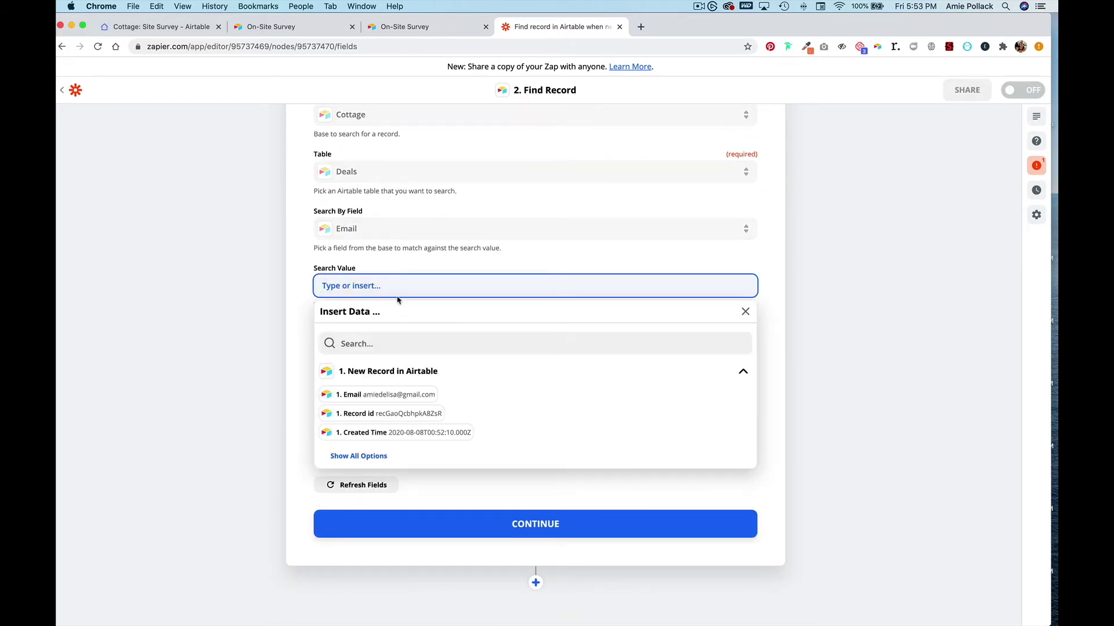
pyautogui.click(376, 394)
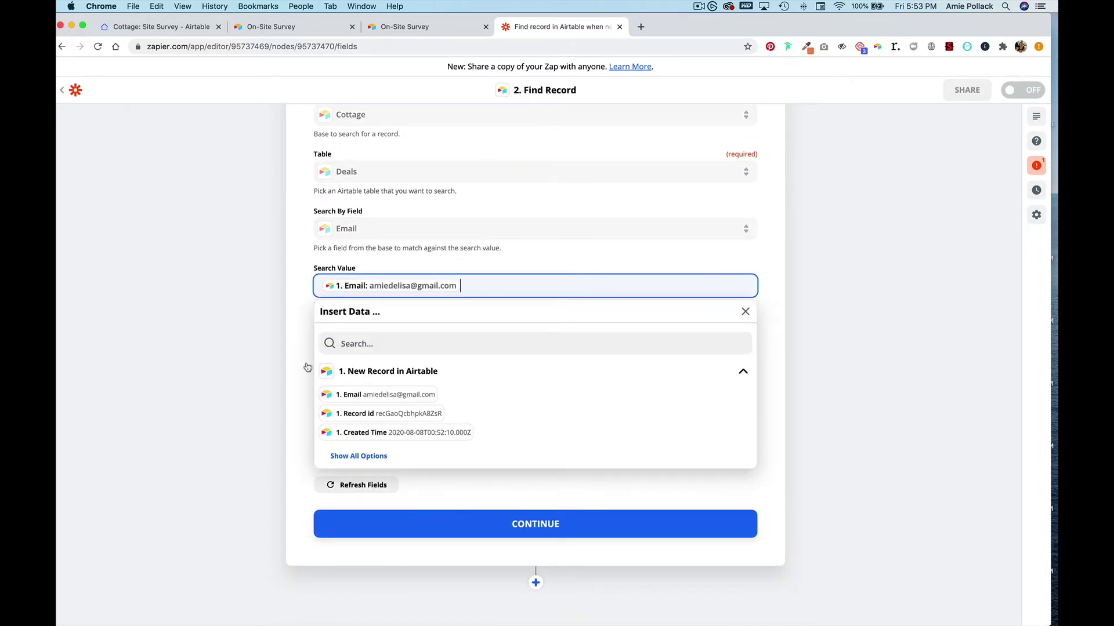
pyautogui.click(462, 527)
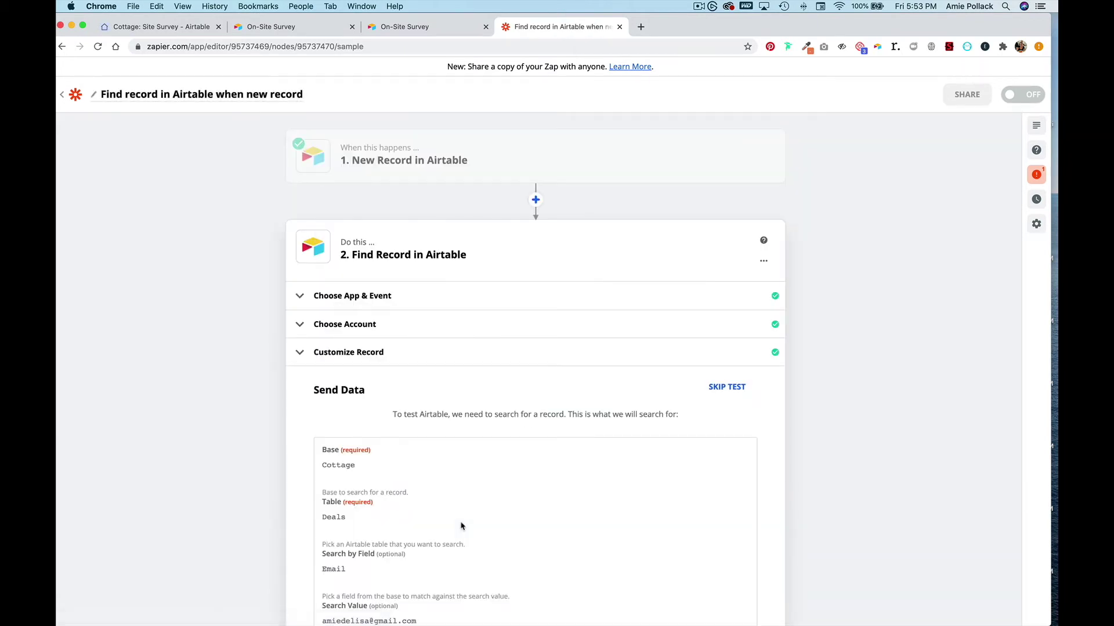
pyautogui.click(632, 454)
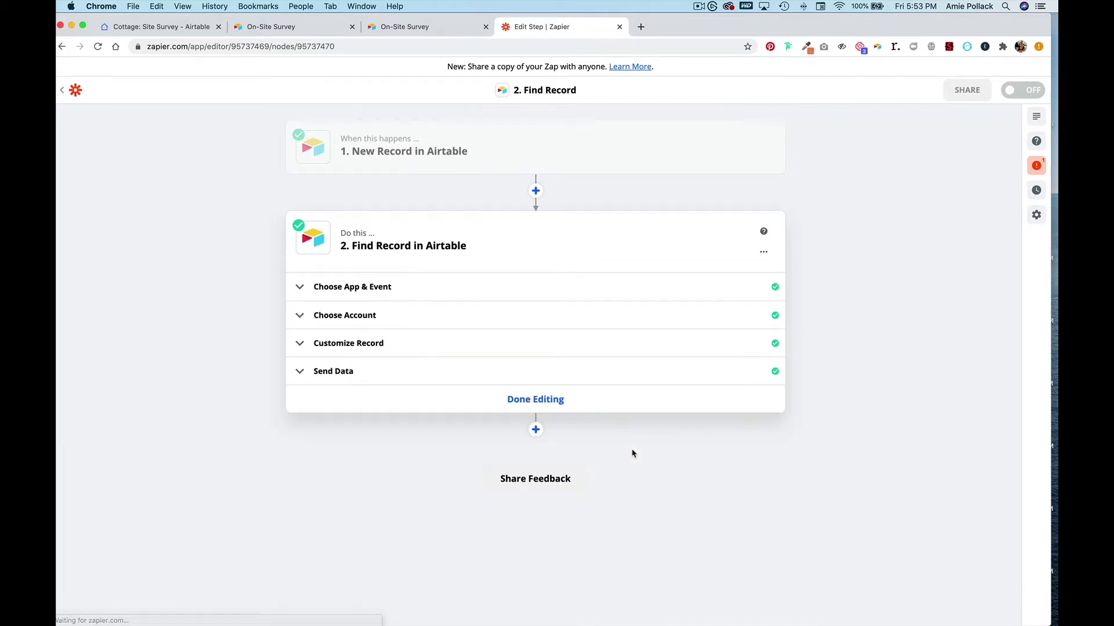
pyautogui.click(535, 431)
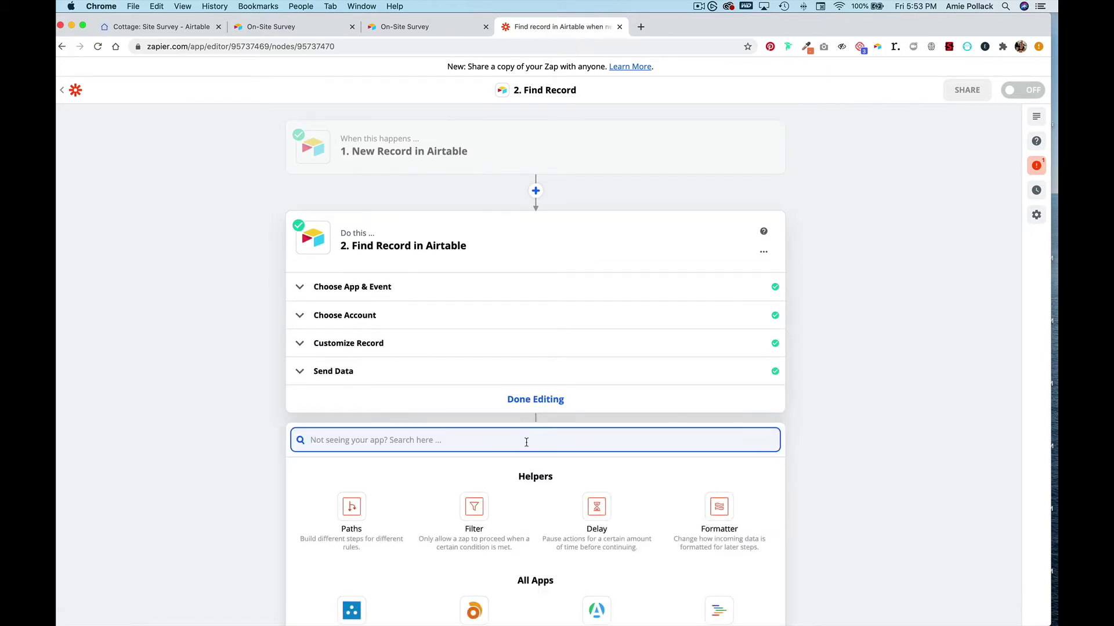
# - Make step 3 an Airtable Update Record action with the connected Airtable account
pyautogui.write('airtable')
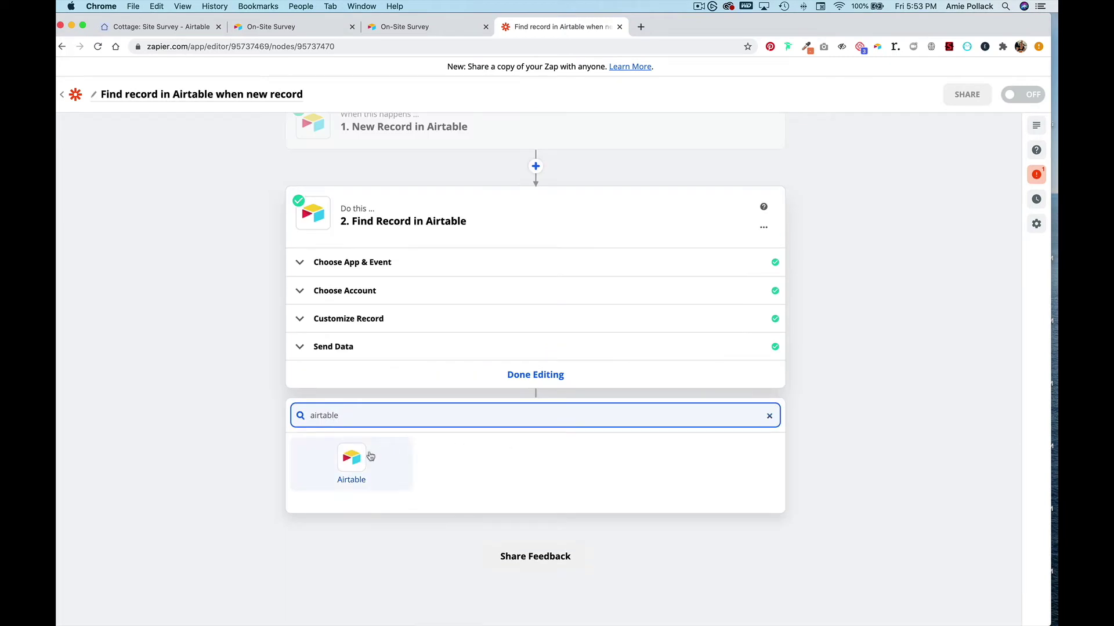
pyautogui.click(351, 458)
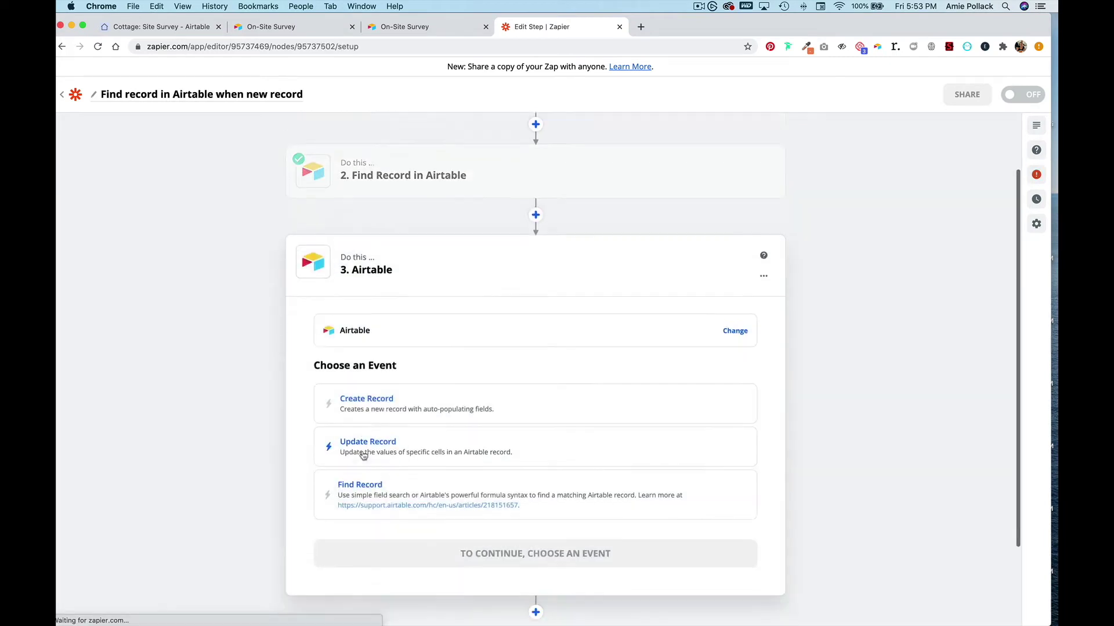
pyautogui.click(434, 345)
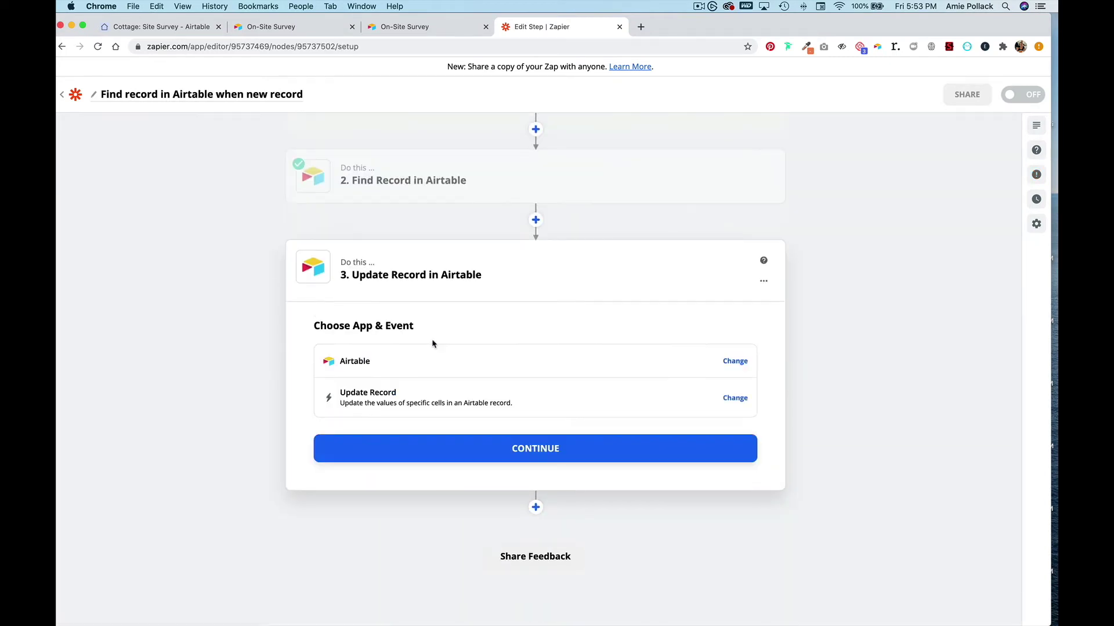
pyautogui.click(482, 452)
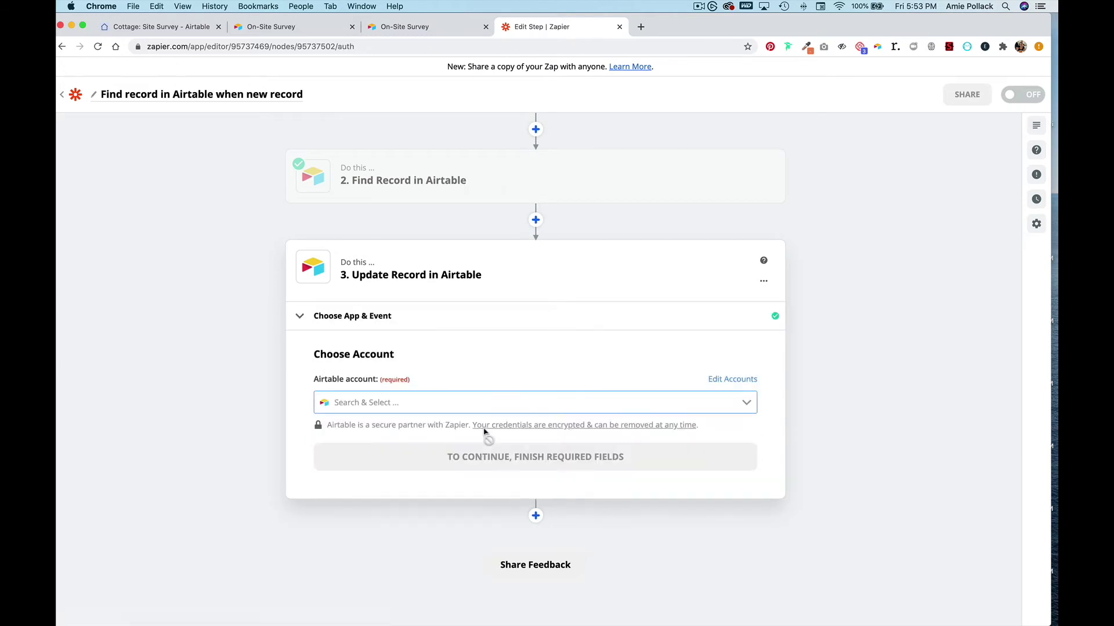
pyautogui.click(489, 400)
pyautogui.click(479, 431)
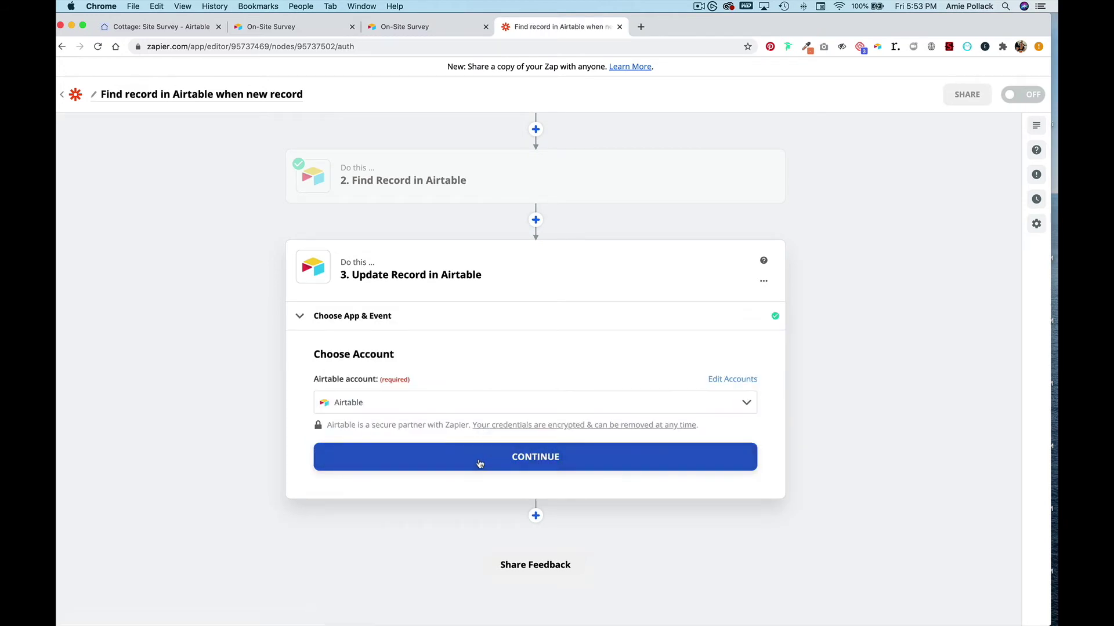
pyautogui.click(480, 462)
# - Set the update step's base to Cottage and its table to Deals
pyautogui.click(478, 423)
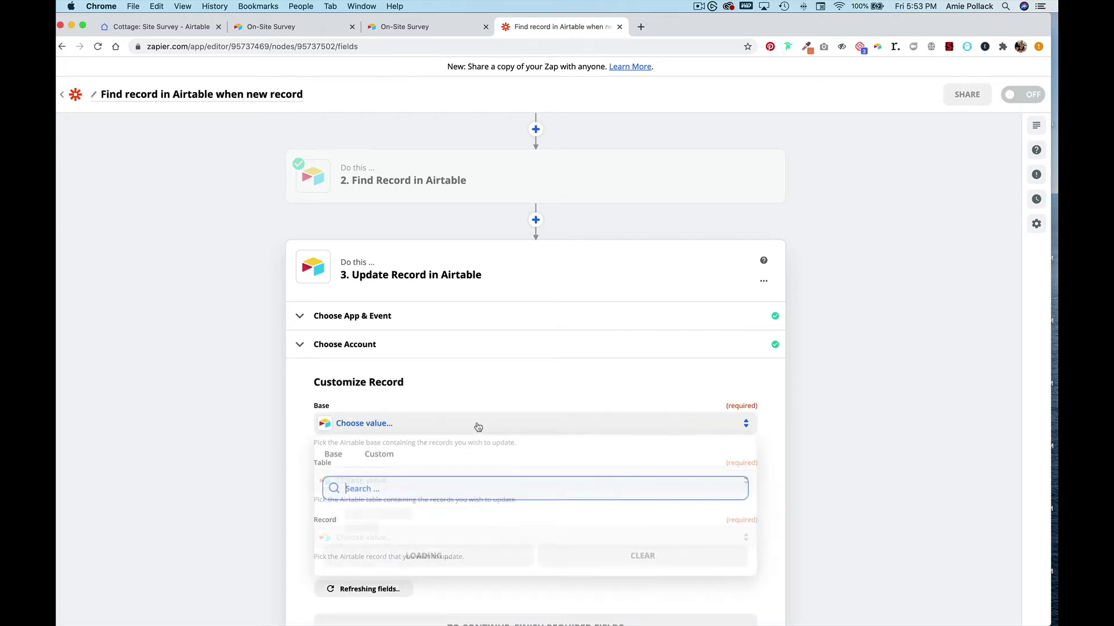
pyautogui.write('cottage')
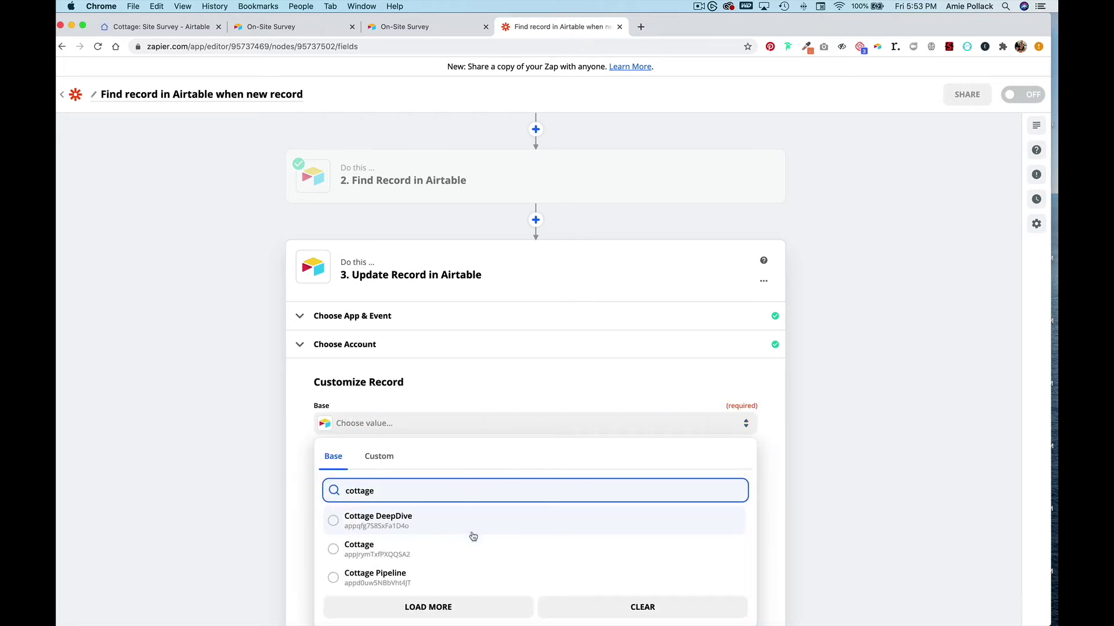
pyautogui.click(469, 537)
pyautogui.click(466, 483)
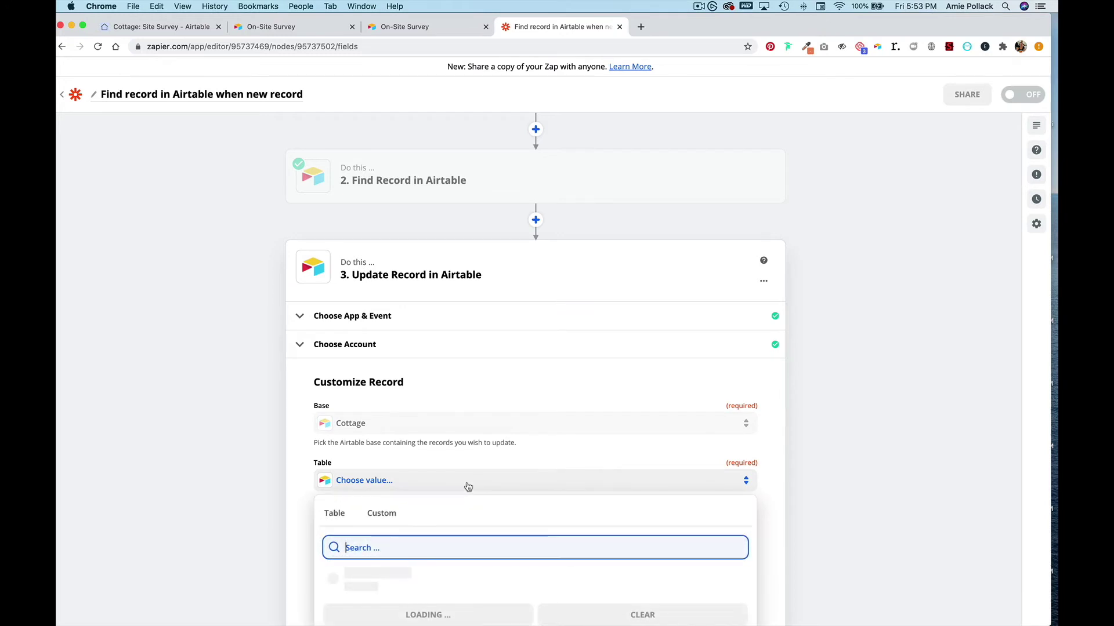
pyautogui.click(467, 497)
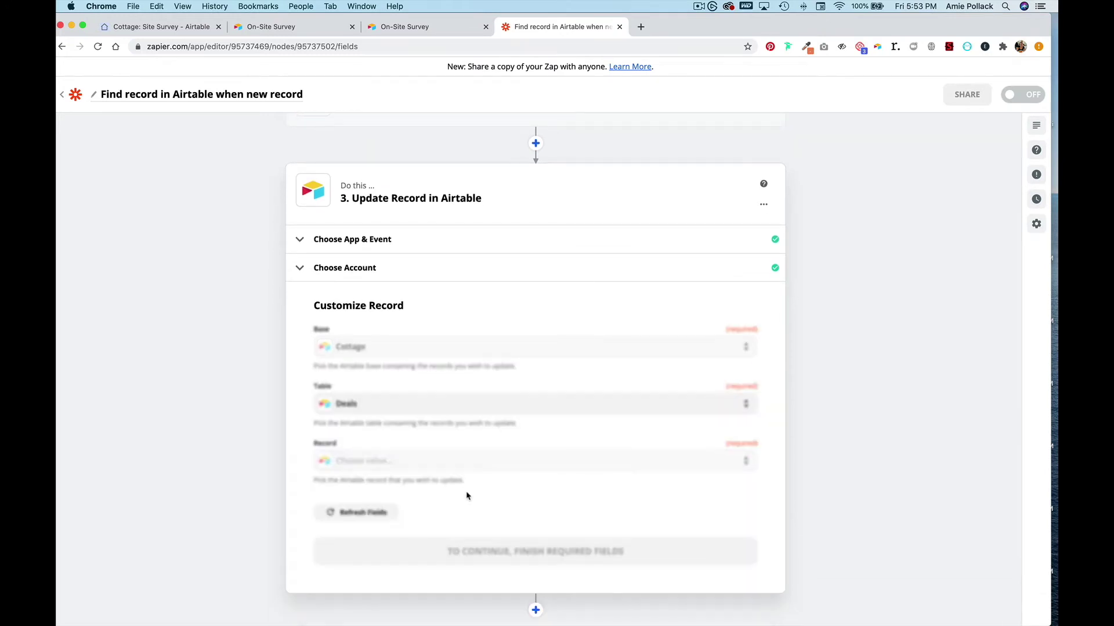
# - Set the Record to update to the ID found in step 2
pyautogui.scroll(-2, 299, 479)
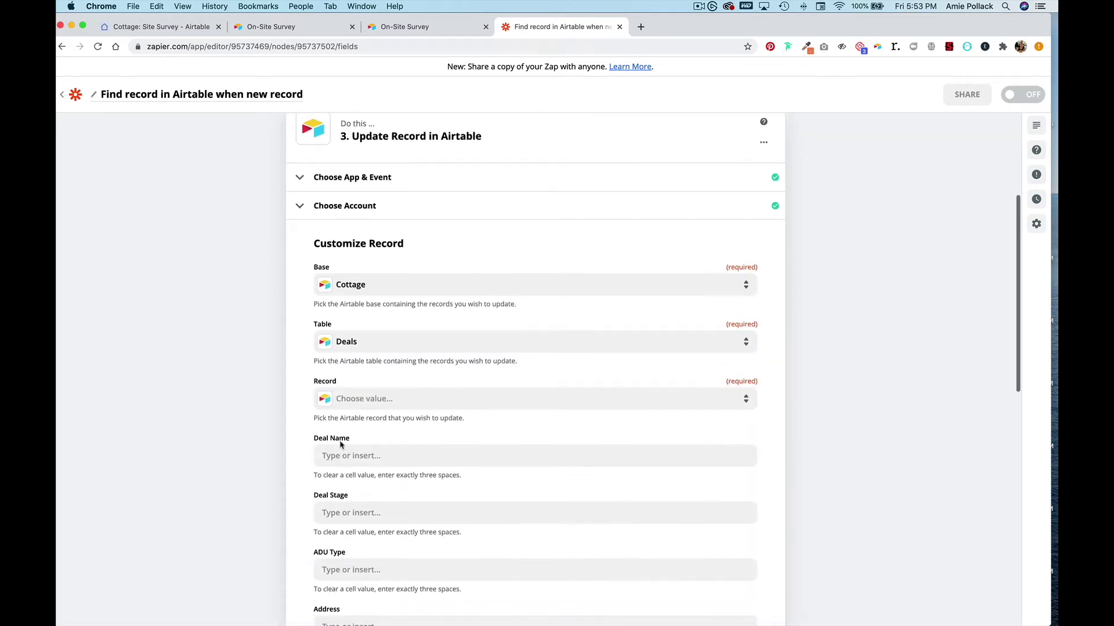
pyautogui.click(399, 402)
pyautogui.click(398, 431)
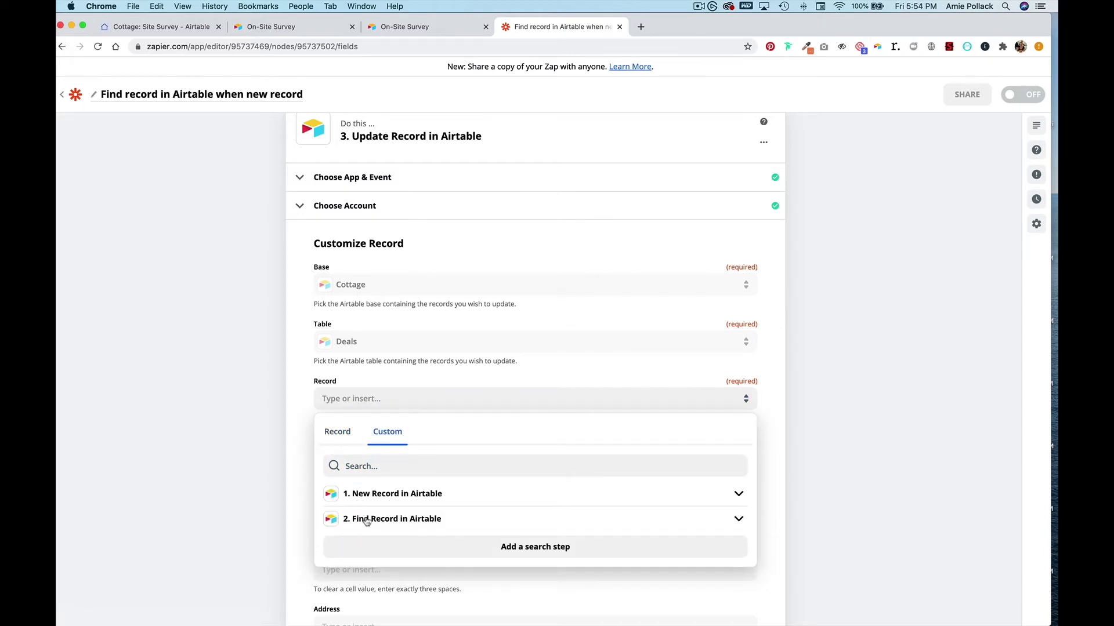
pyautogui.click(415, 520)
pyautogui.scroll(-1, 408, 523)
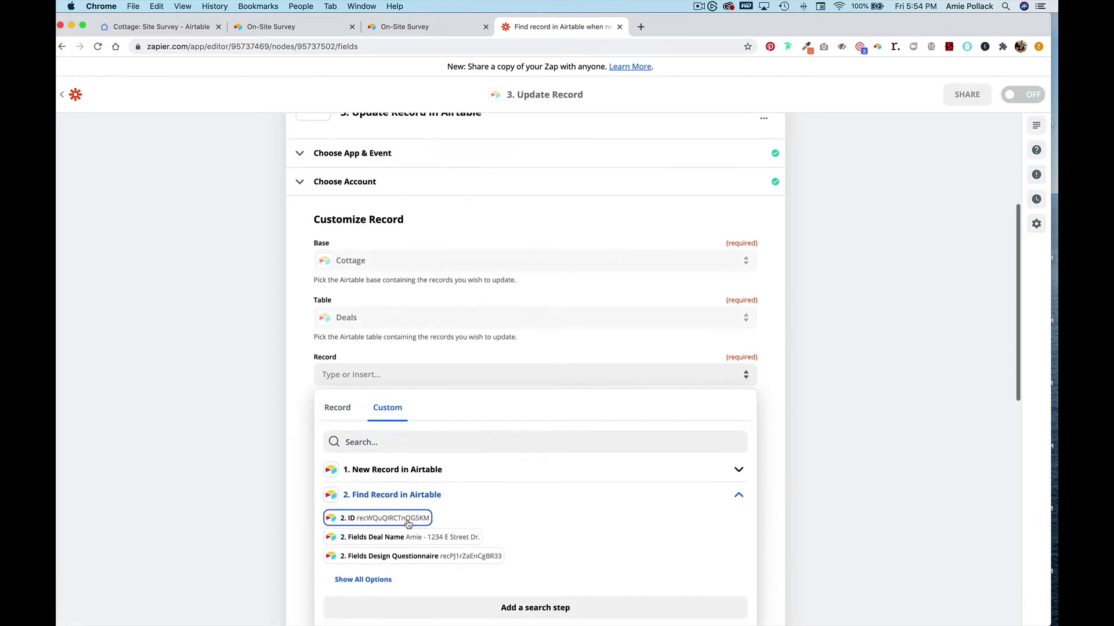
pyautogui.click(407, 522)
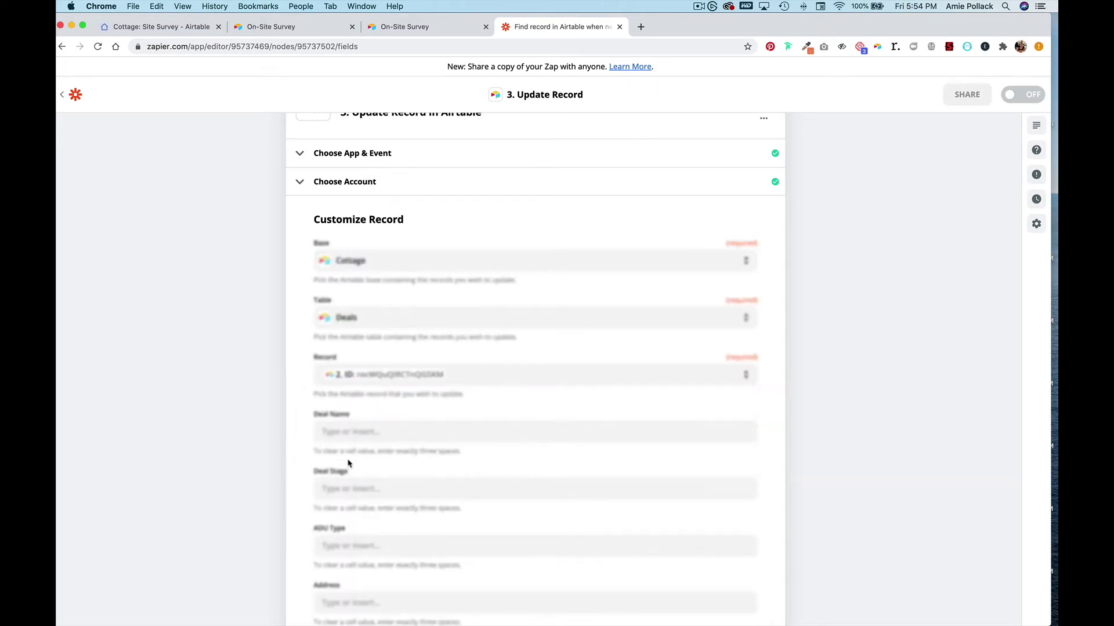
# - Map the Site Survey field to step 1's Completed On value
pyautogui.scroll(-5, 348, 463)
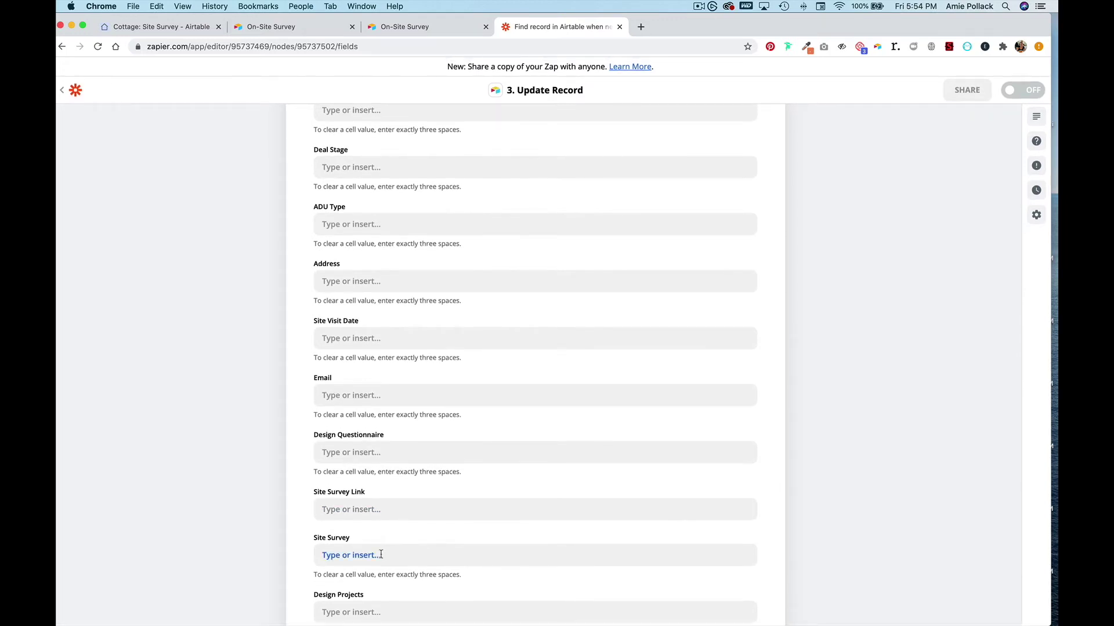
pyautogui.click(399, 558)
pyautogui.scroll(-3, 402, 540)
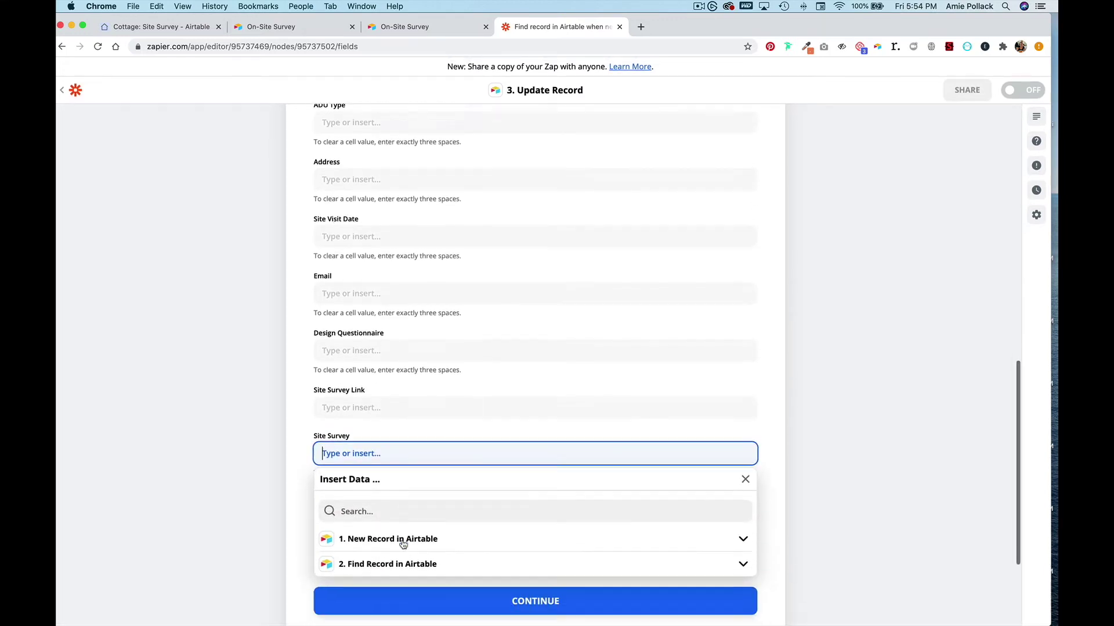
pyautogui.click(401, 507)
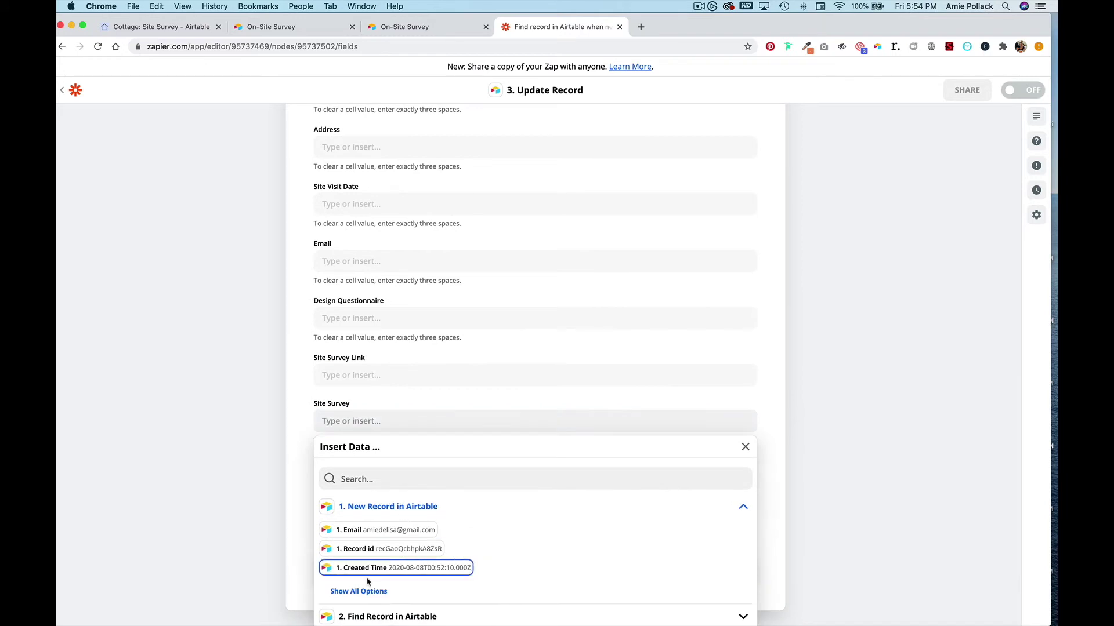
pyautogui.click(366, 591)
pyautogui.scroll(-2, 377, 566)
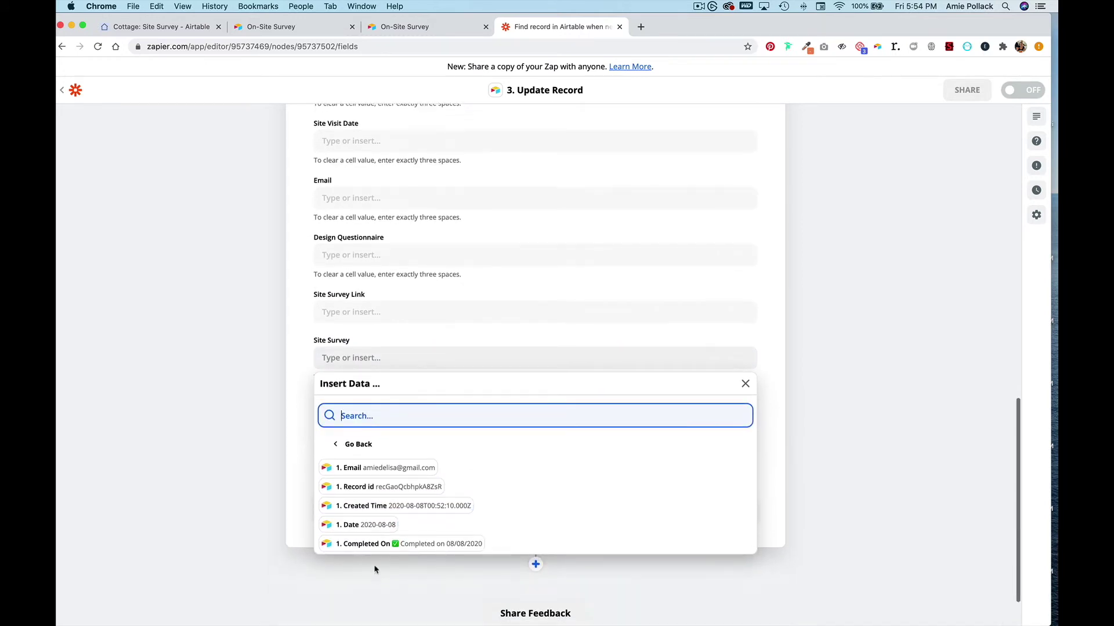
pyautogui.click(387, 545)
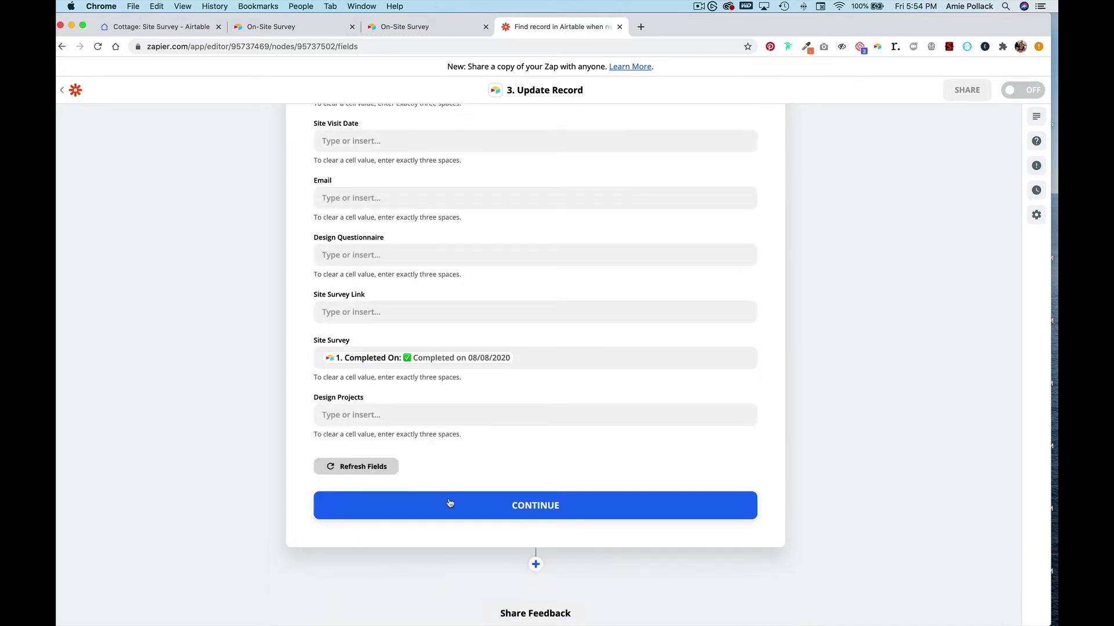
# - Finish the Update Record settings and test the step successfully
pyautogui.click(456, 504)
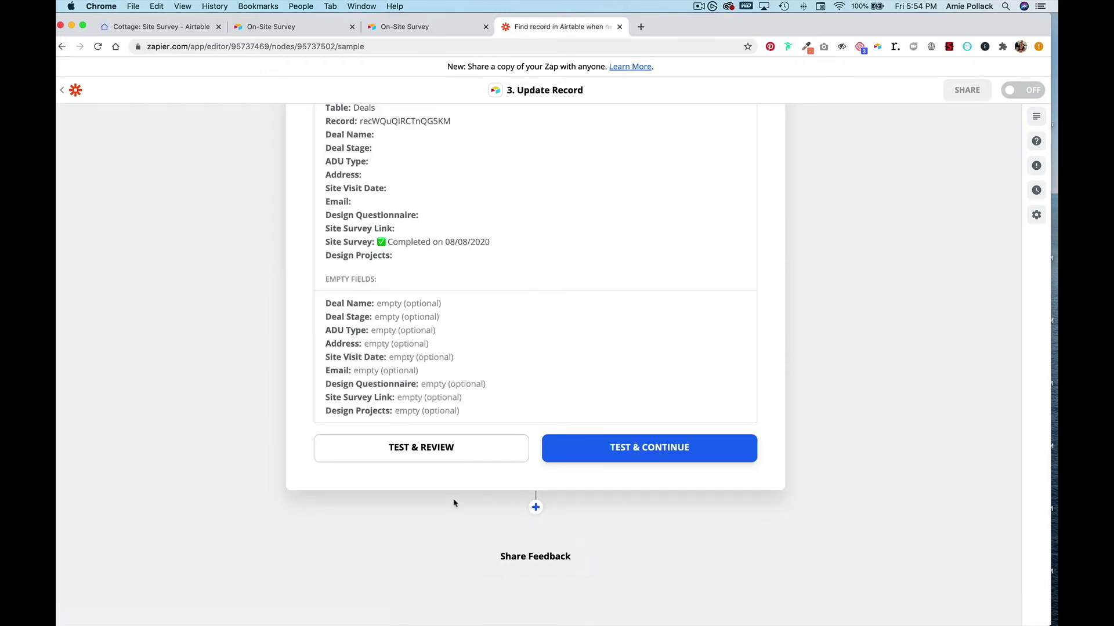
pyautogui.click(614, 450)
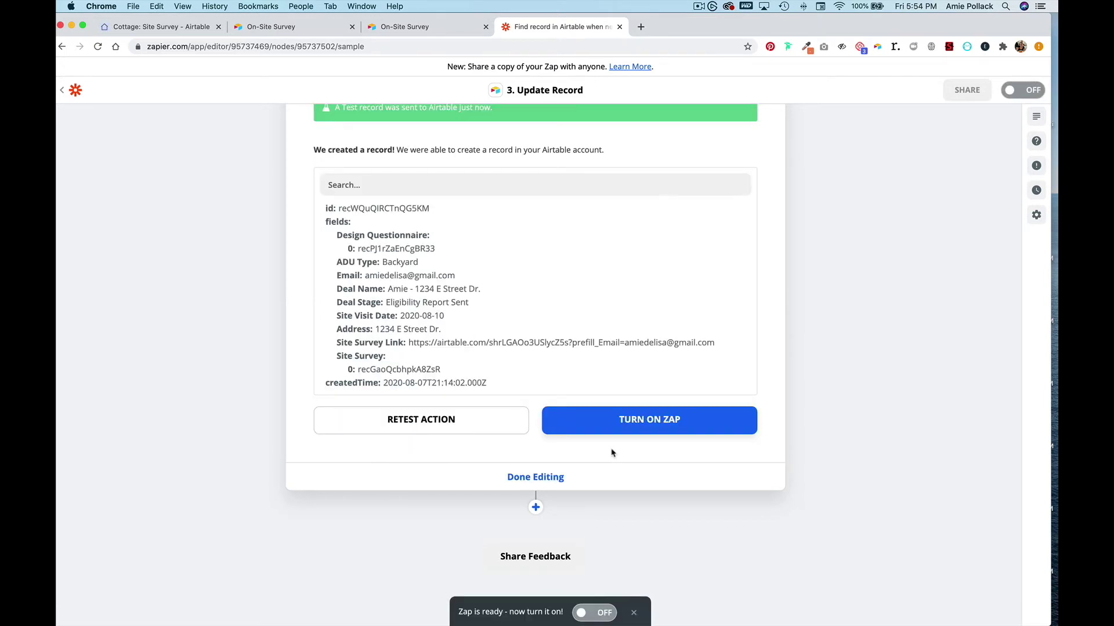
pyautogui.click(175, 28)
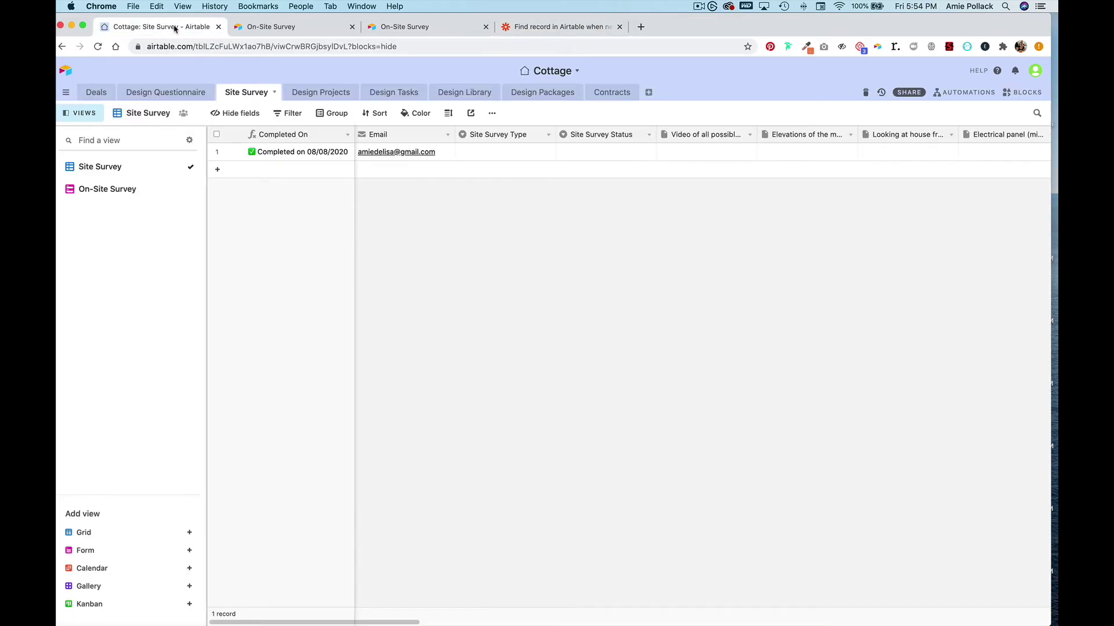
# - View the Deals table's Site Survey column, showing the first deal completed on 08/08/2020
pyautogui.click(96, 92)
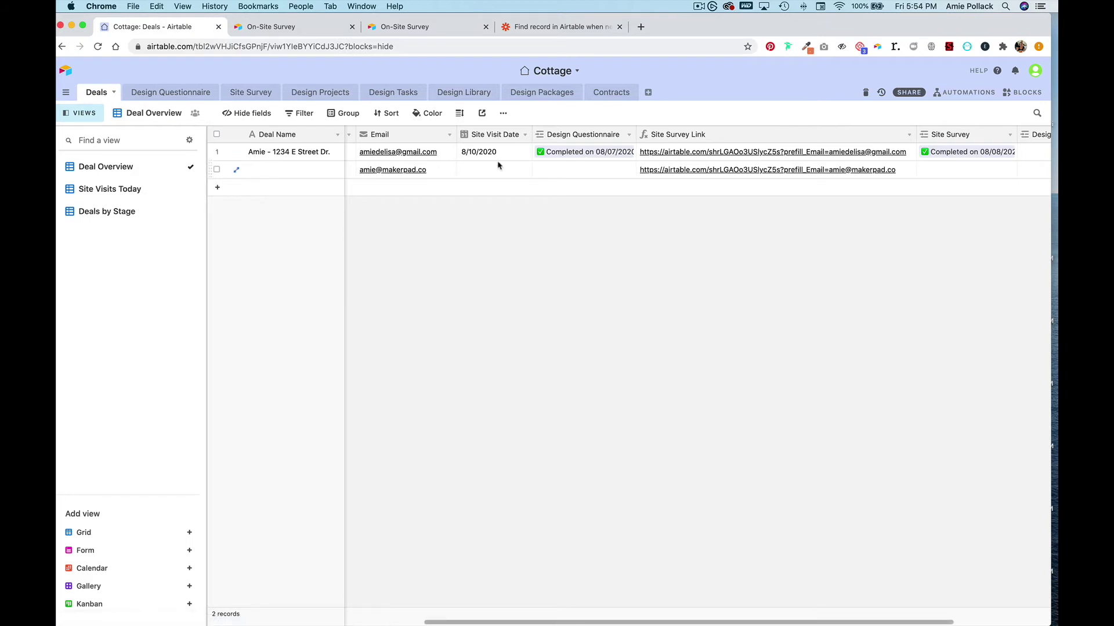
pyautogui.hscroll(5, 696, 153)
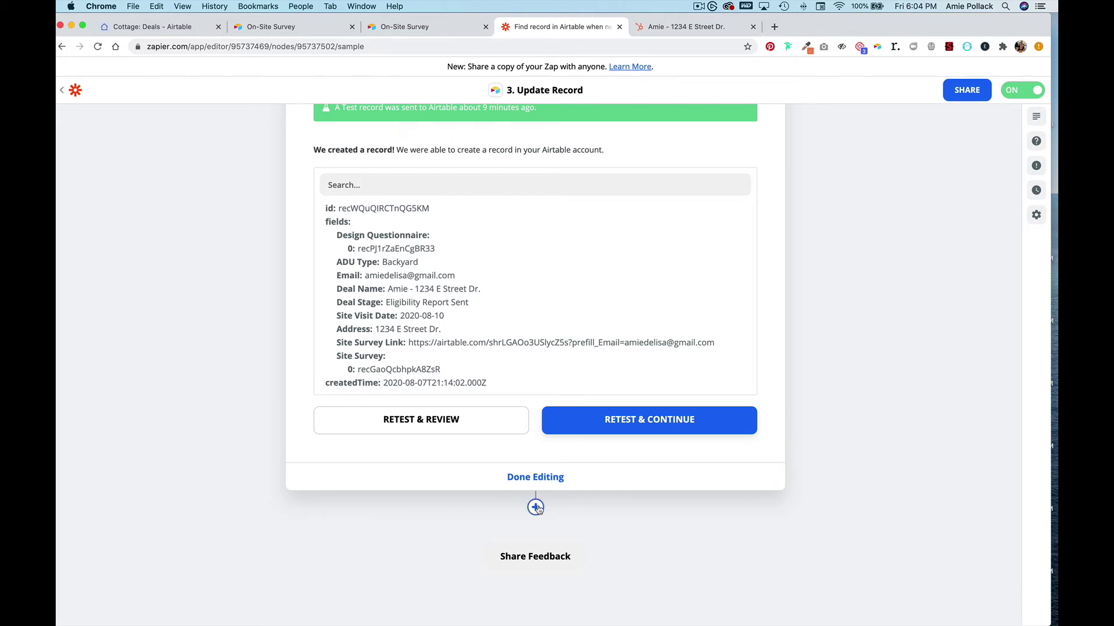
# - Add step 4 as a HubSpot action and pick Find Deal from the full event list
pyautogui.click(536, 508)
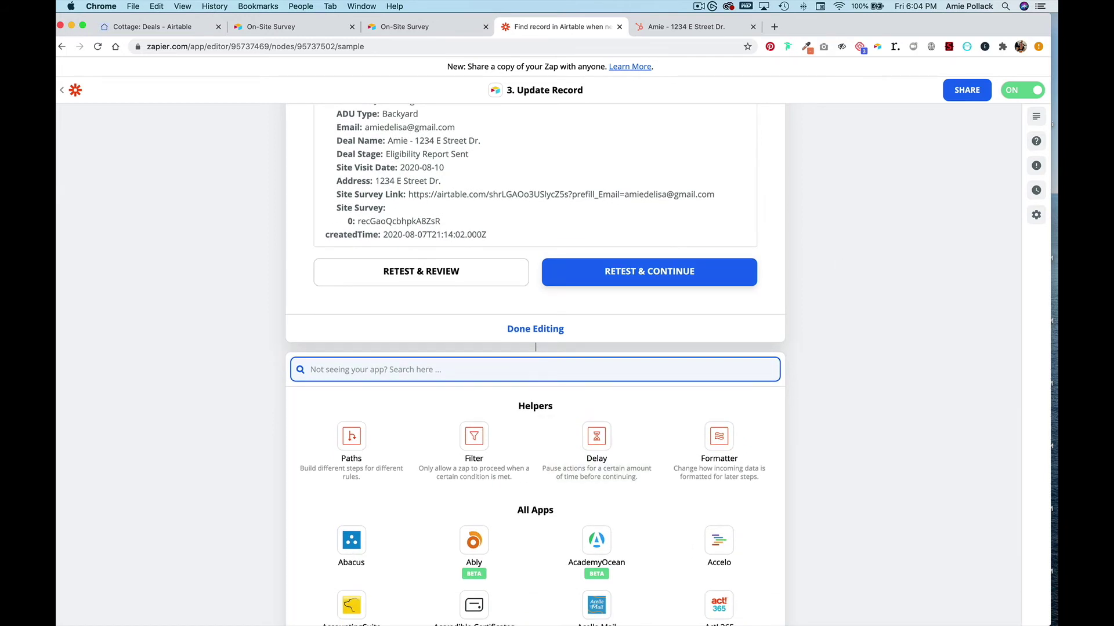
pyautogui.write('hubsp')
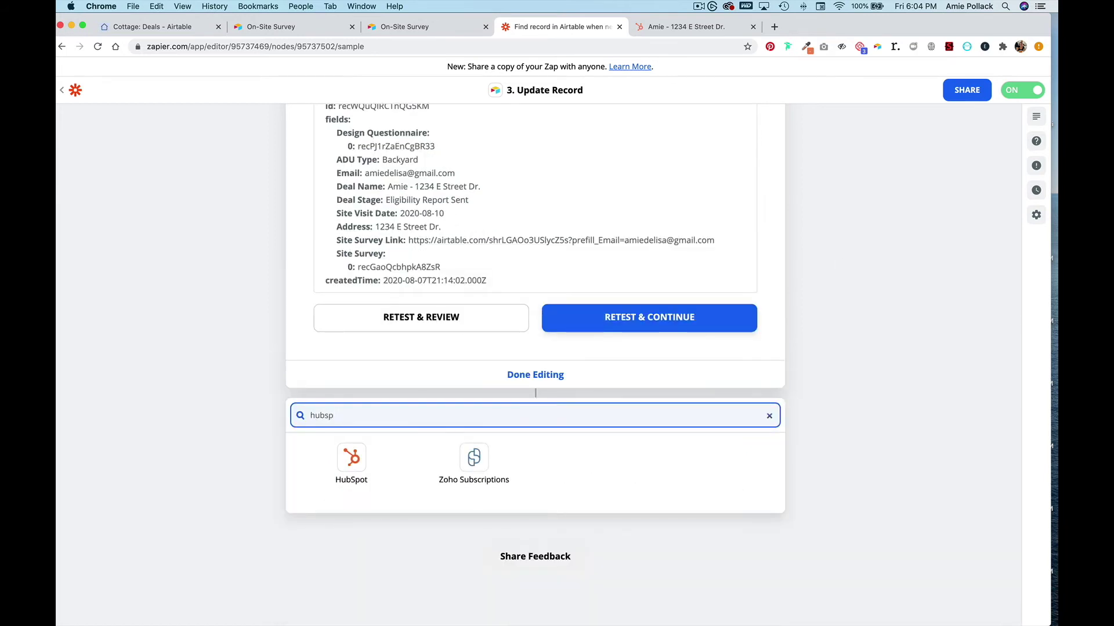
pyautogui.click(350, 461)
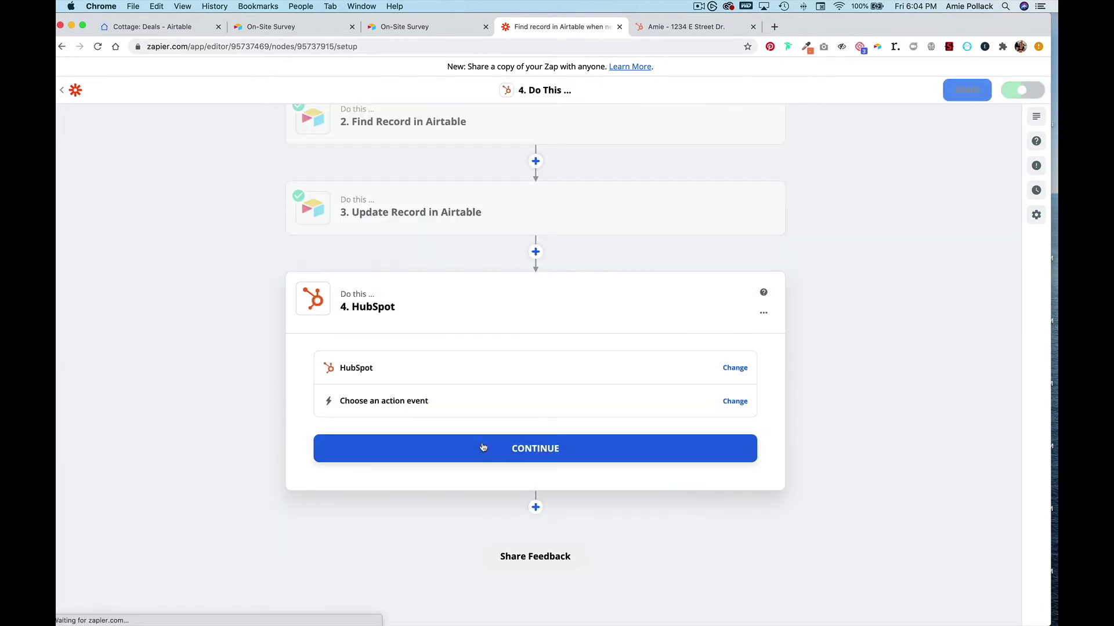
pyautogui.click(483, 447)
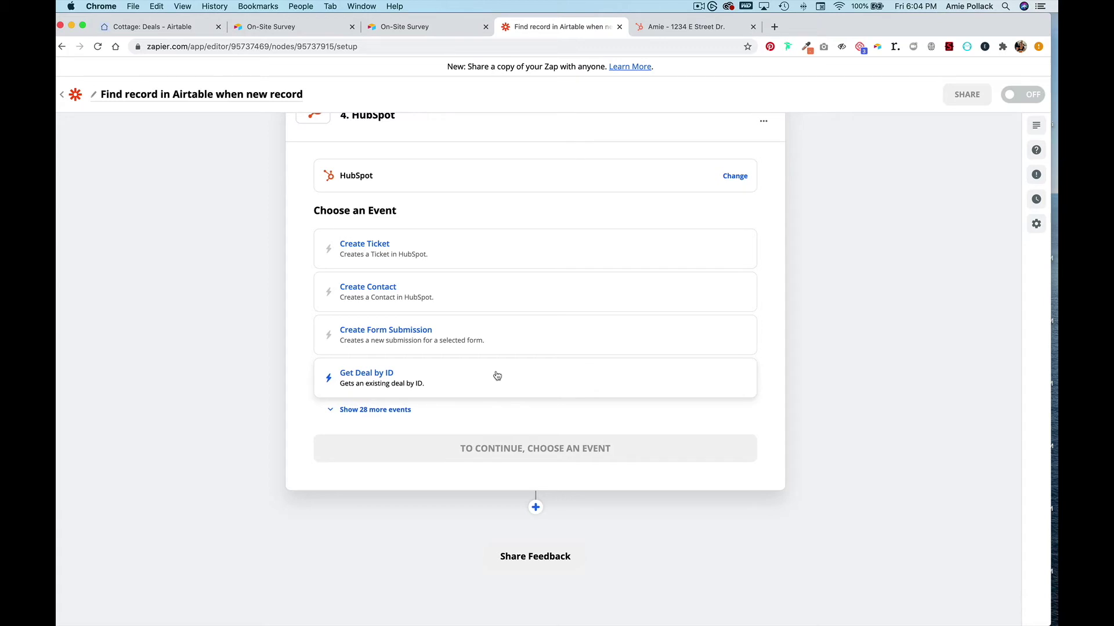
pyautogui.click(398, 410)
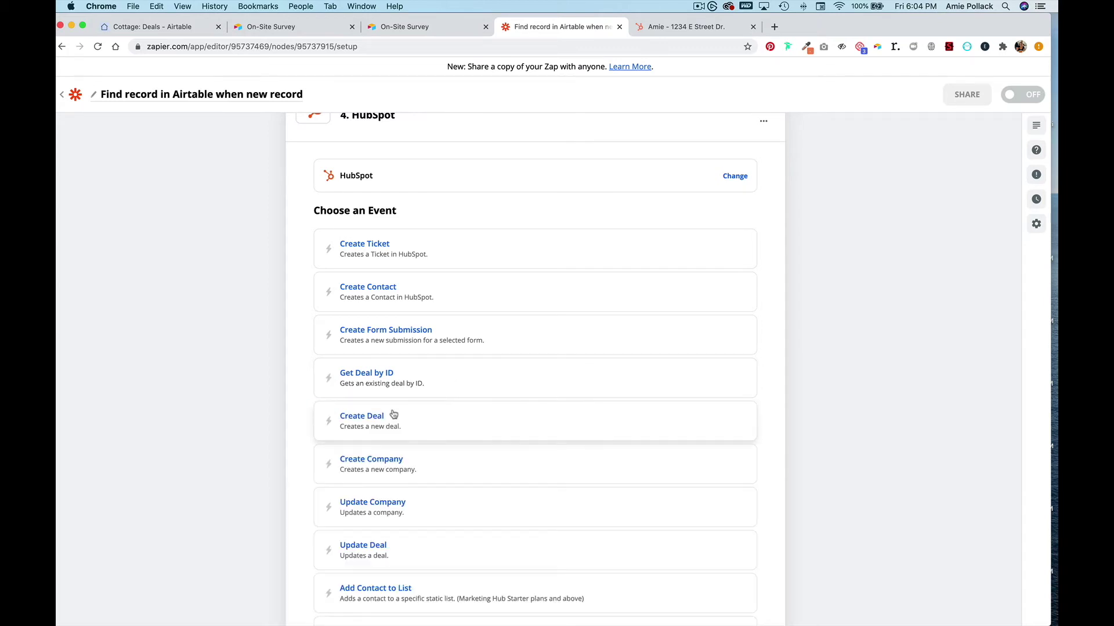
pyautogui.scroll(-5, 394, 413)
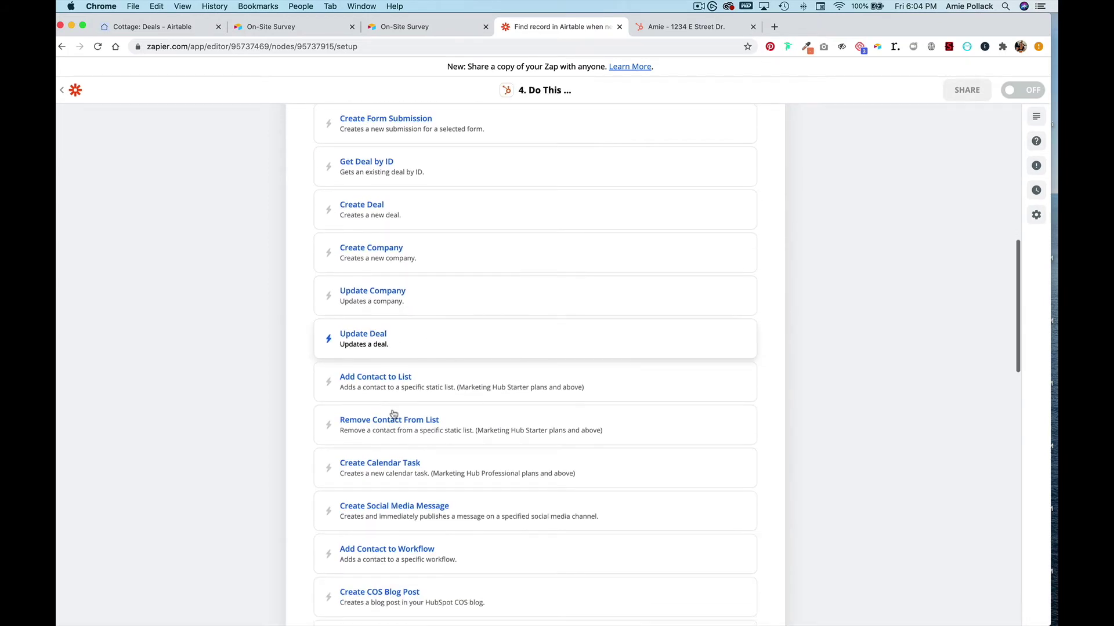
pyautogui.scroll(-2, 394, 414)
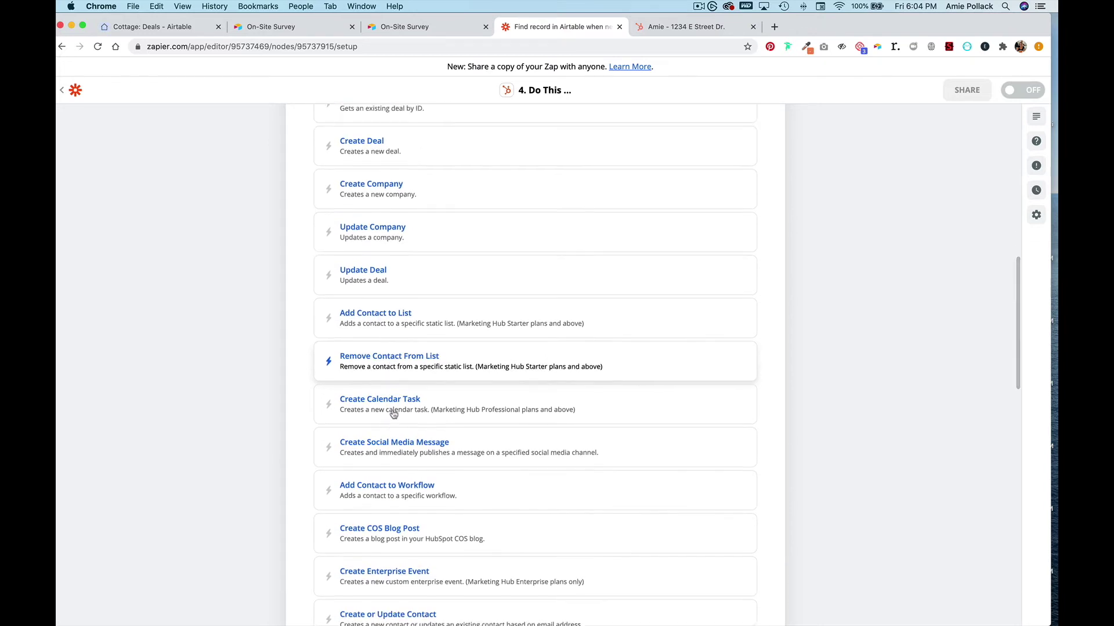
pyautogui.scroll(5, 393, 413)
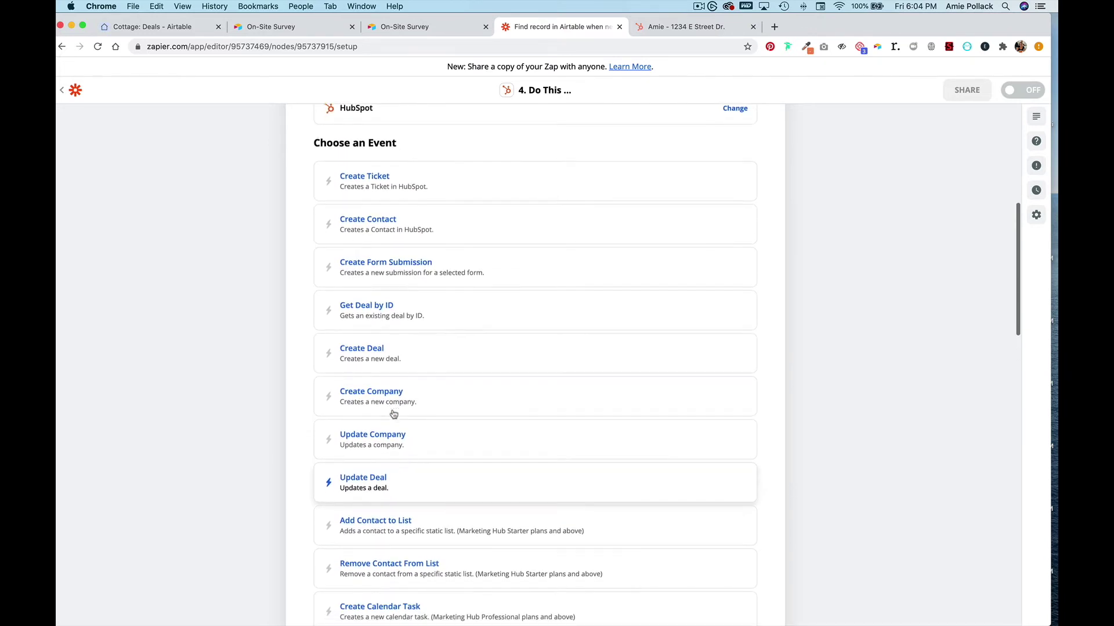
pyautogui.scroll(-8, 393, 413)
pyautogui.scroll(-4, 393, 414)
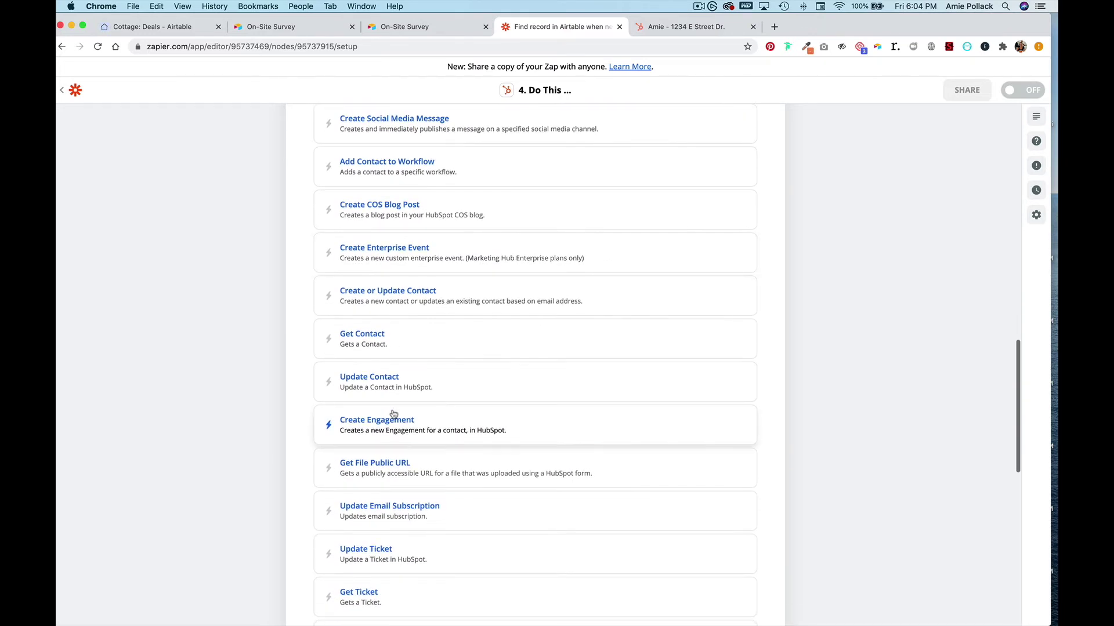
pyautogui.scroll(-5, 394, 413)
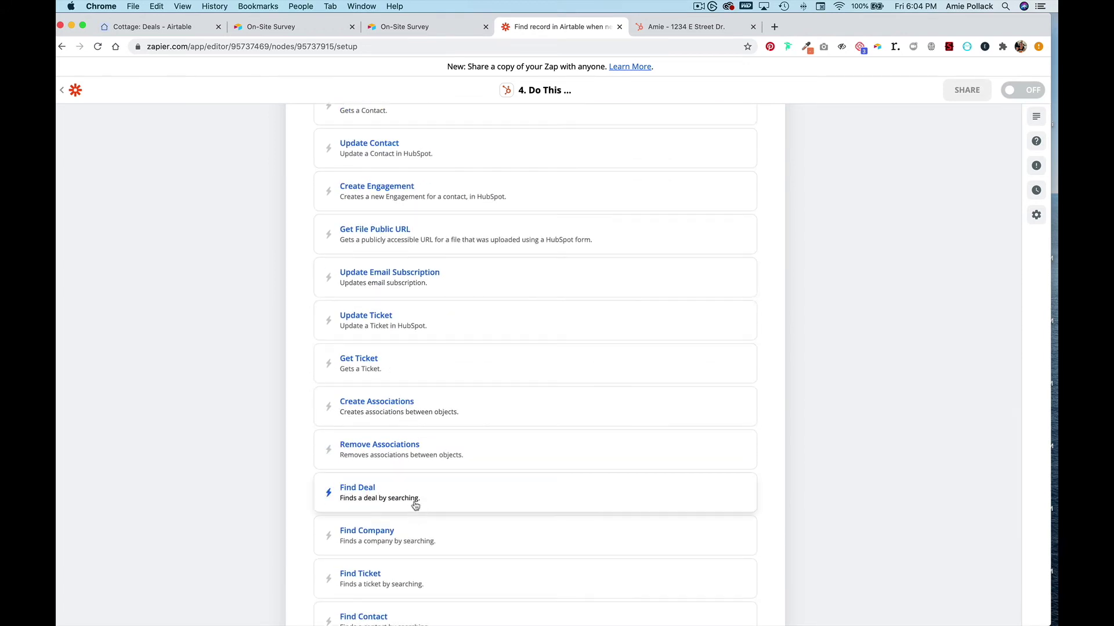
pyautogui.click(416, 504)
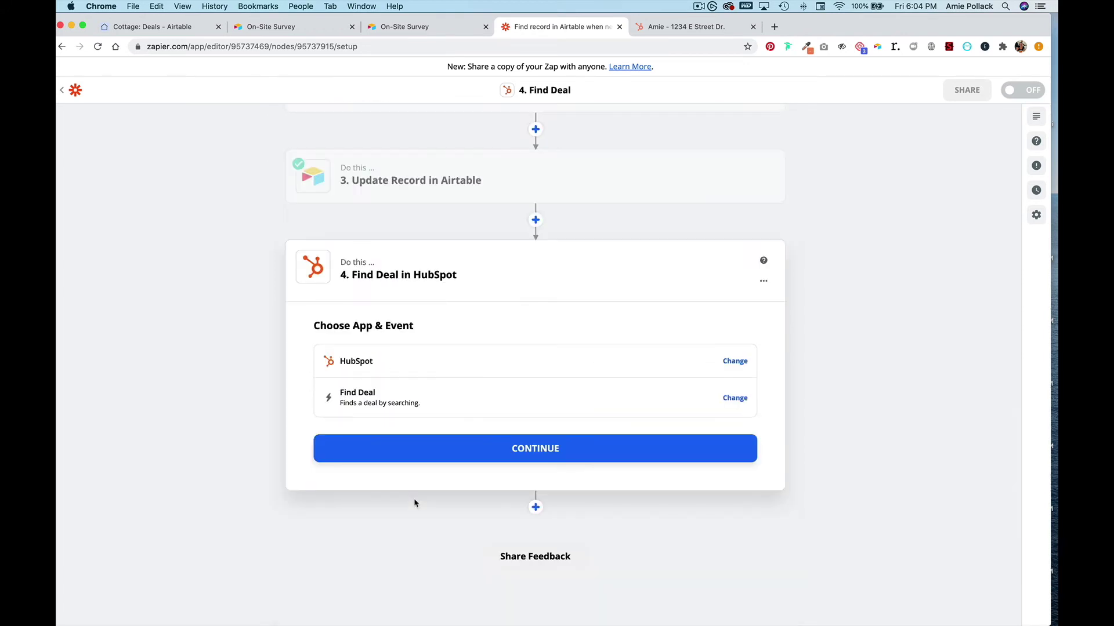
# - Confirm the connected HubSpot account for the Find Deal step
pyautogui.click(420, 451)
pyautogui.click(418, 401)
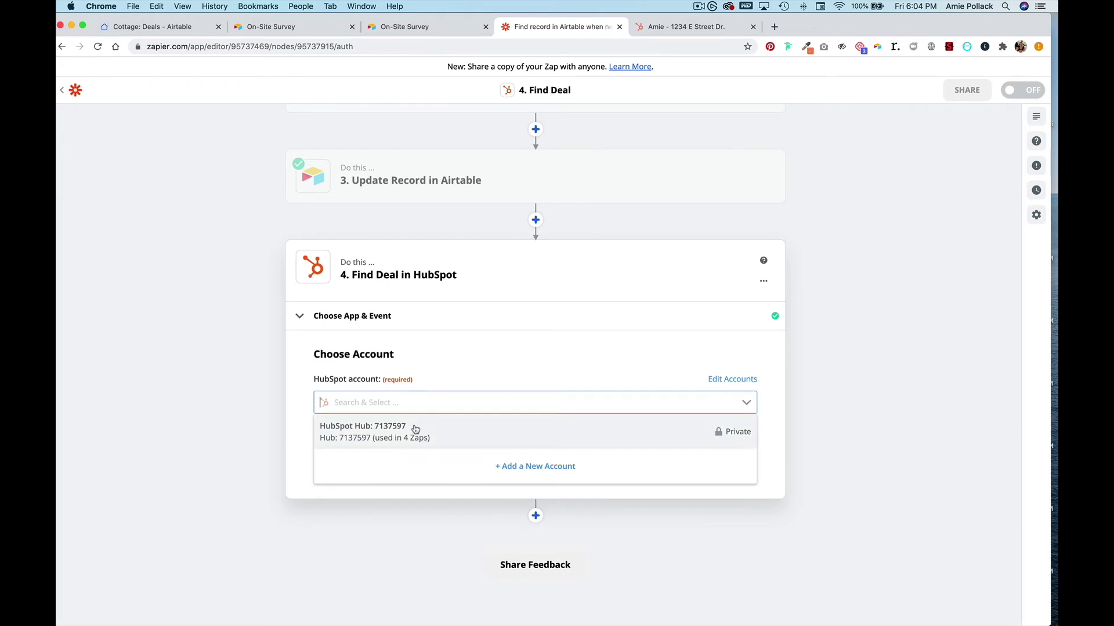
pyautogui.click(410, 428)
pyautogui.click(414, 462)
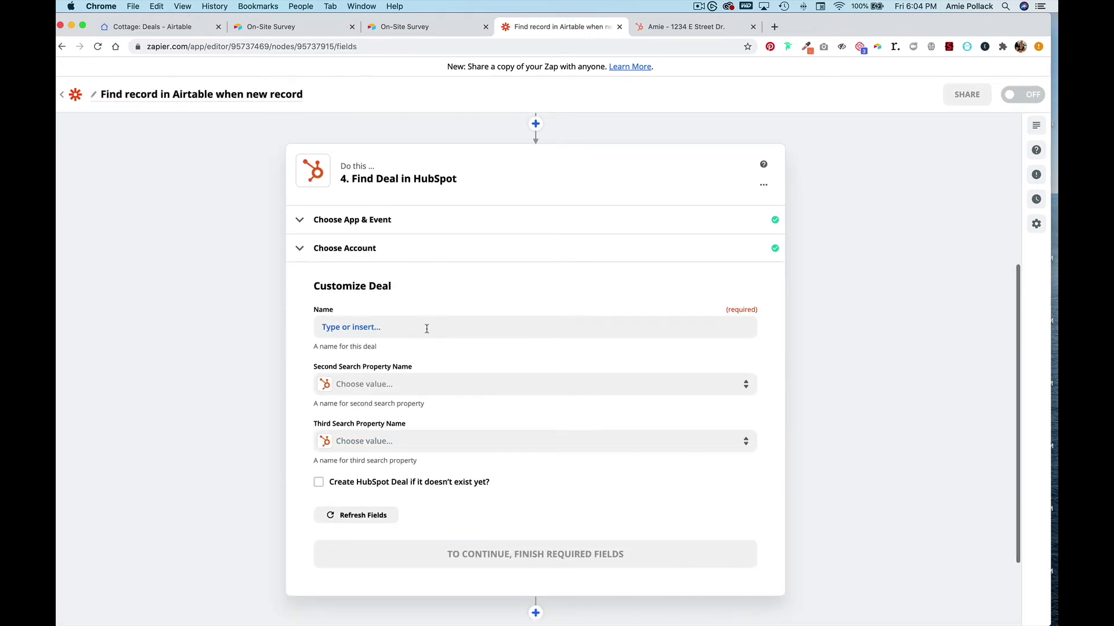
# - Search deals by Name using step 2's Deal Name from Find Record in Airtable
pyautogui.click(427, 328)
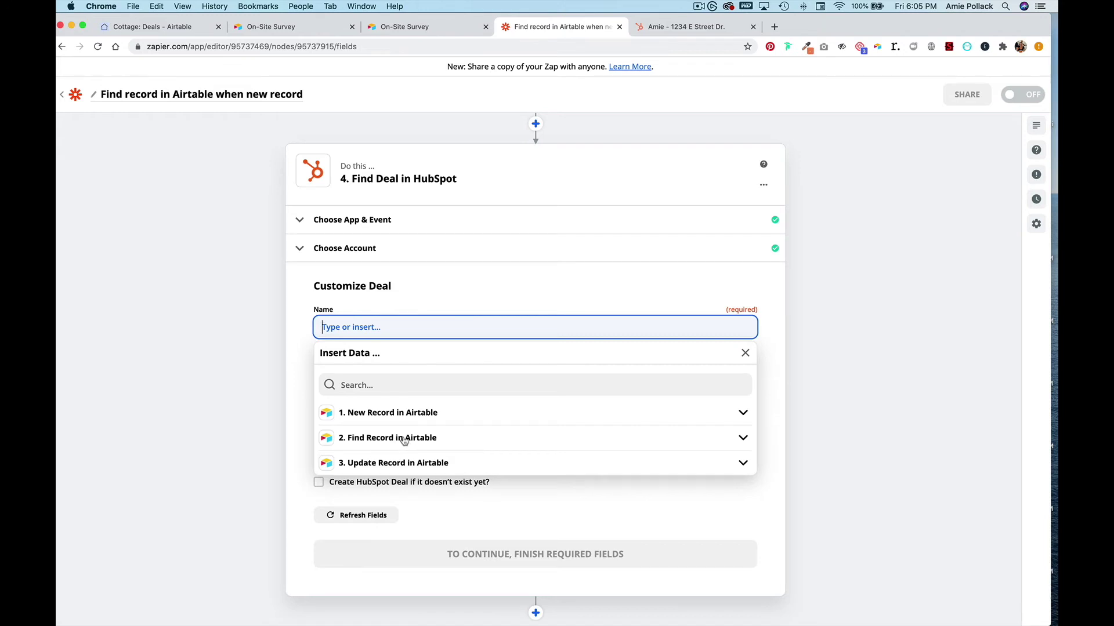
pyautogui.click(404, 439)
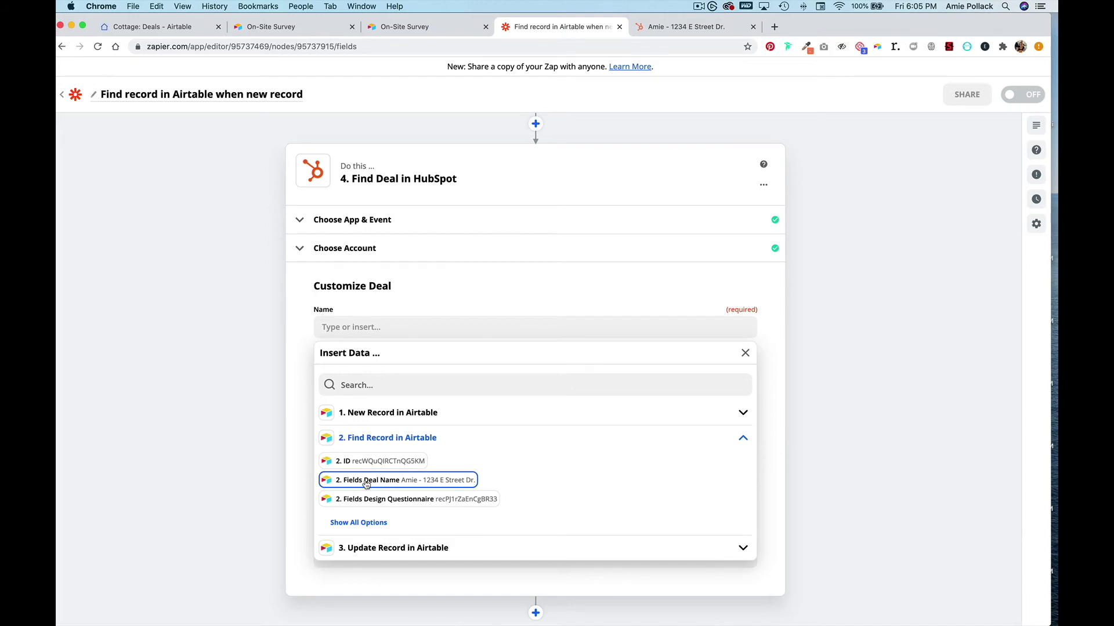
pyautogui.click(366, 481)
pyautogui.click(293, 447)
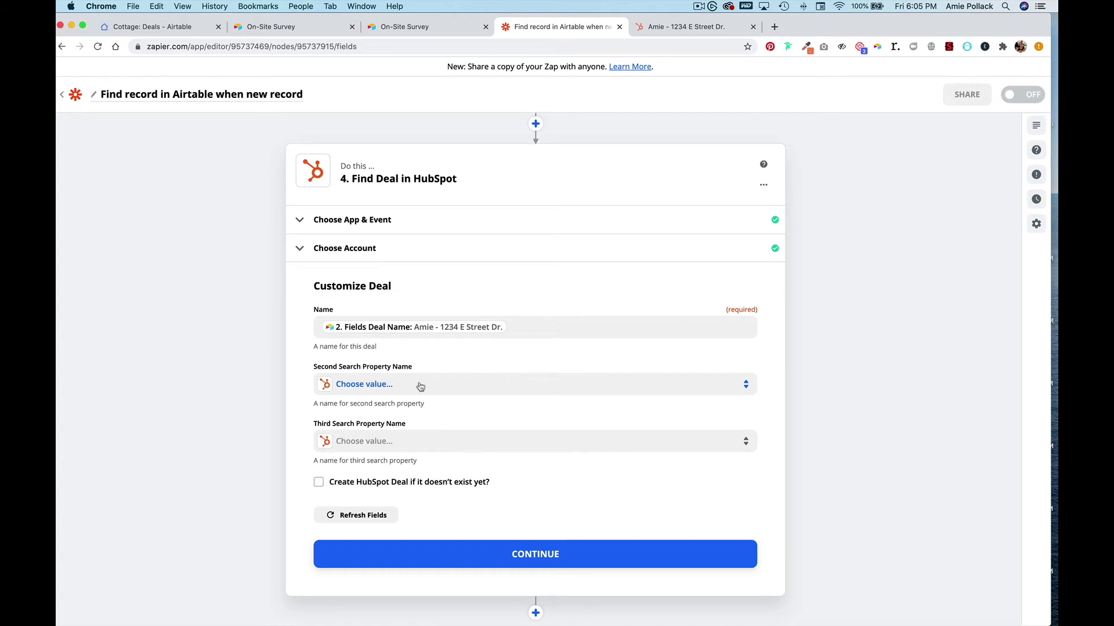
pyautogui.click(420, 387)
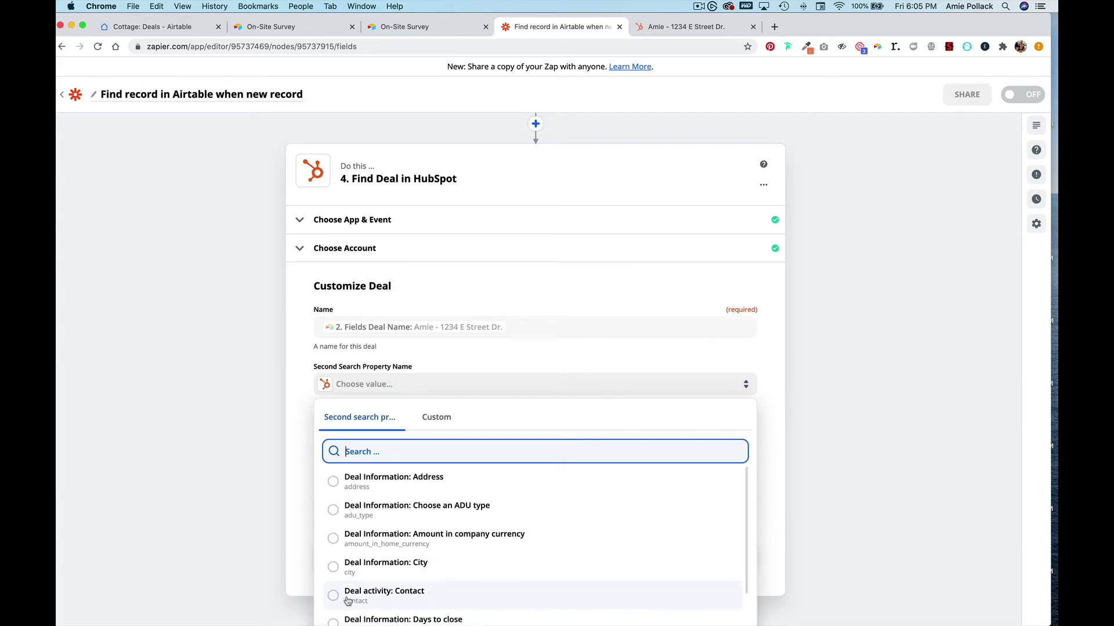
# - Add Deal activity: Contact as a second search property, matched to step 2's Email
pyautogui.click(419, 597)
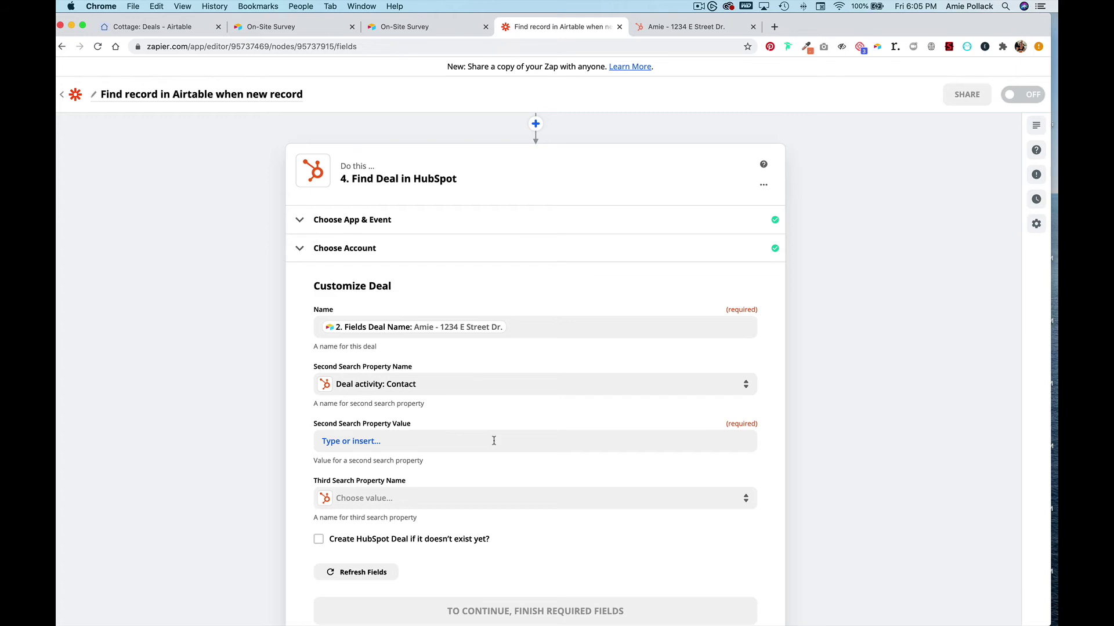
pyautogui.click(494, 441)
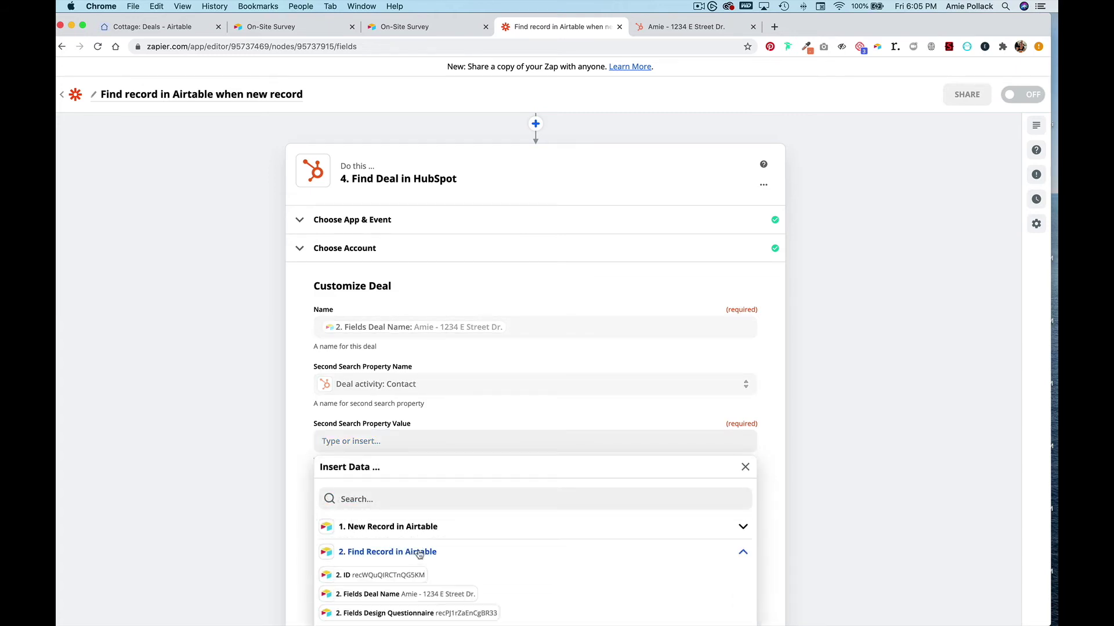
pyautogui.scroll(-3, 418, 554)
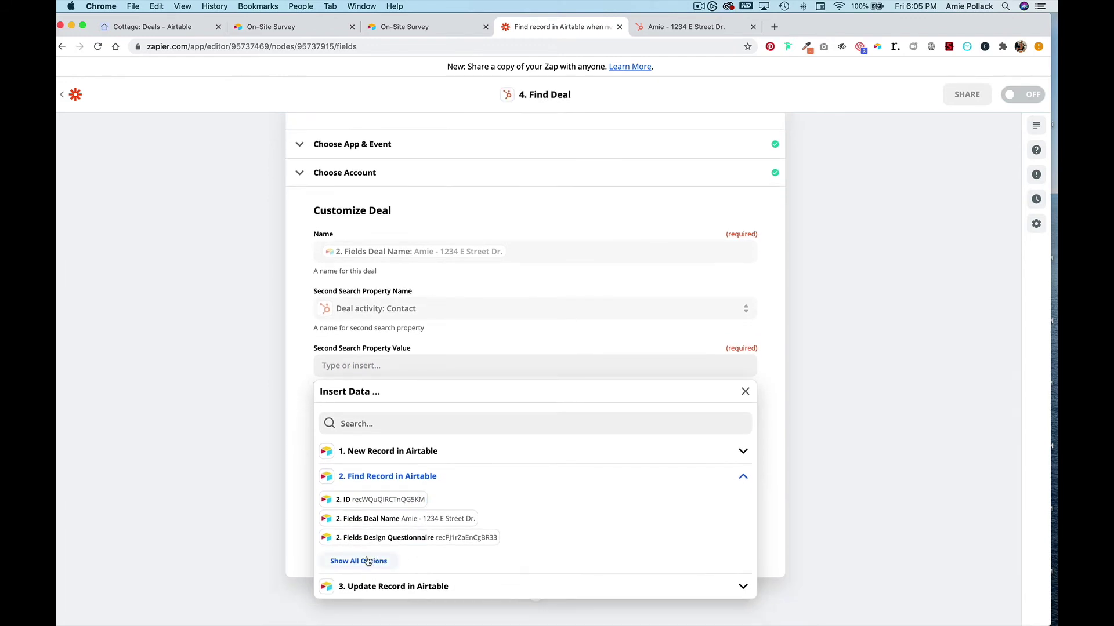
pyautogui.click(367, 561)
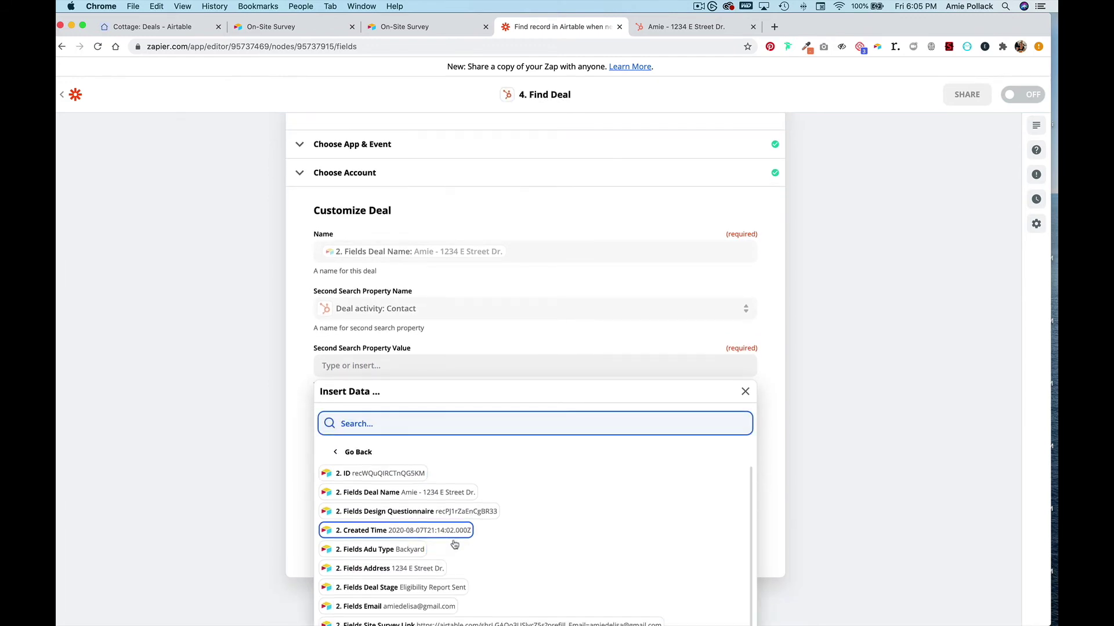
pyautogui.click(425, 607)
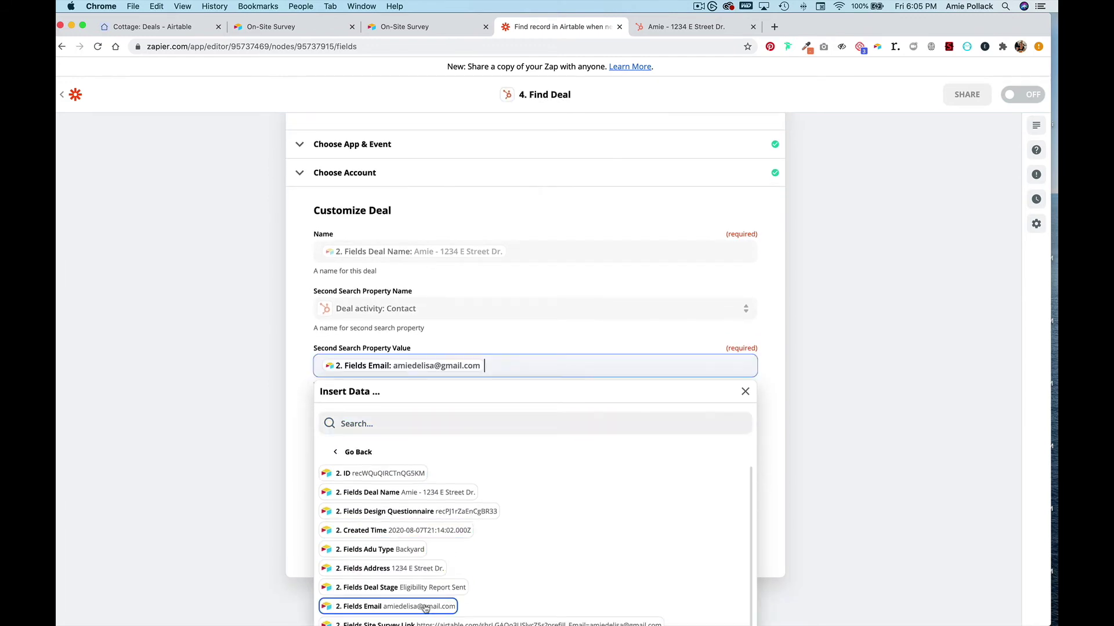
pyautogui.click(834, 429)
# - Save the deal search settings and run a successful test search
pyautogui.click(530, 536)
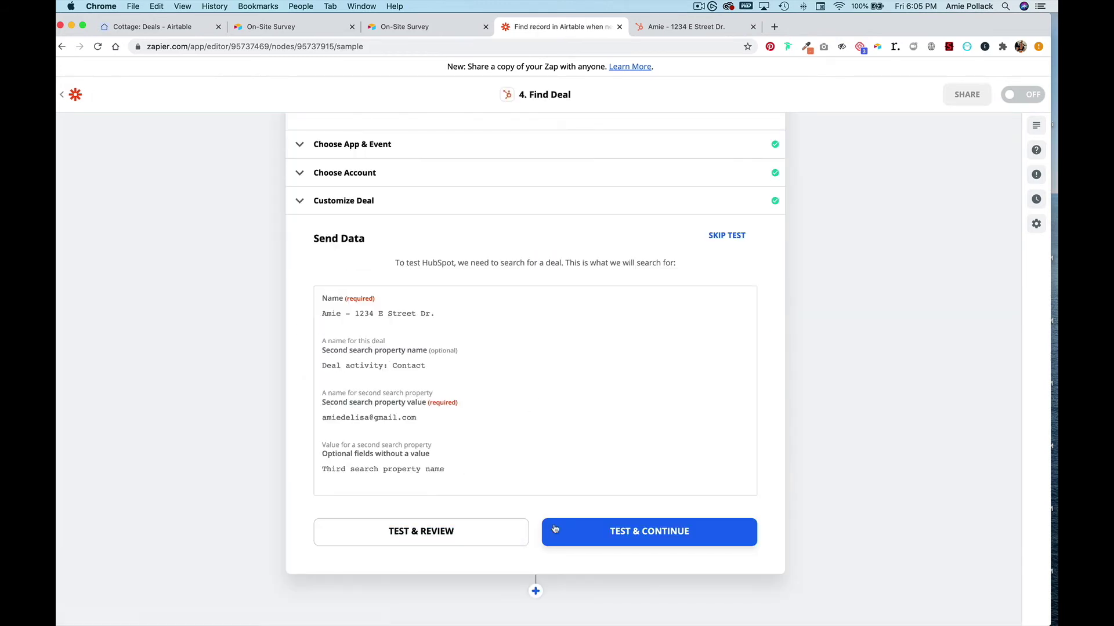
pyautogui.click(572, 527)
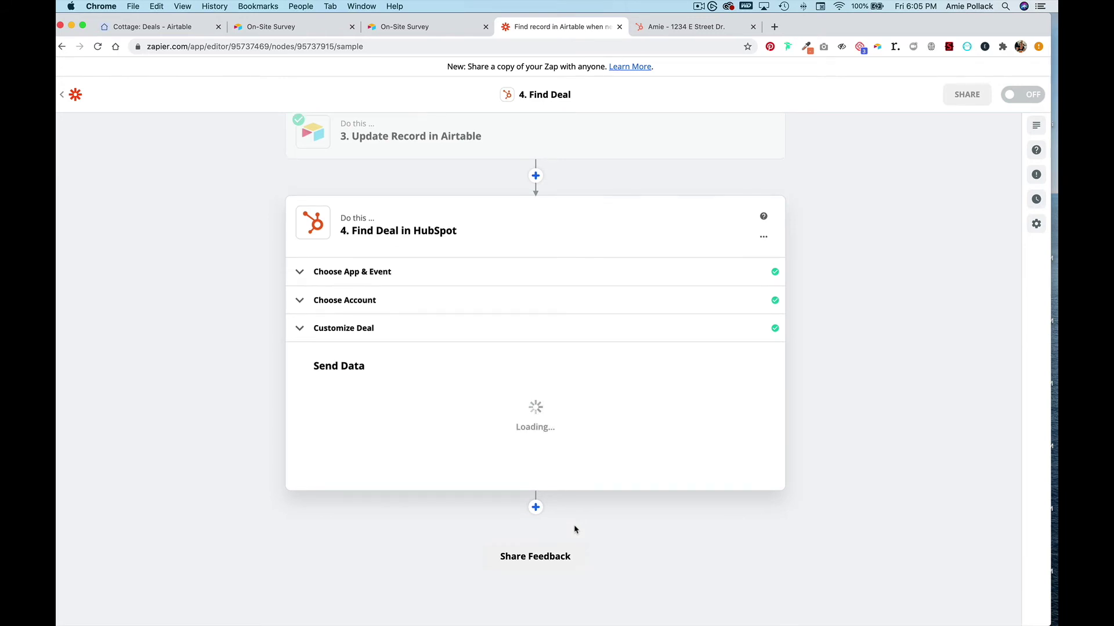
pyautogui.click(535, 508)
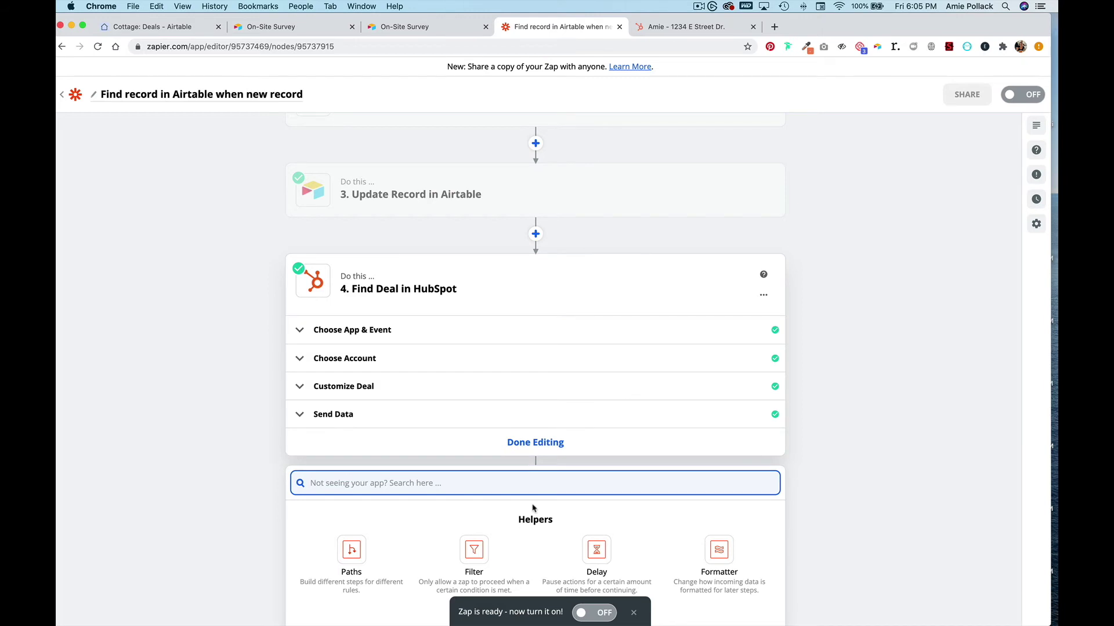
# - Set the new step's app to HubSpot with the Update Deal event
pyautogui.write('update')
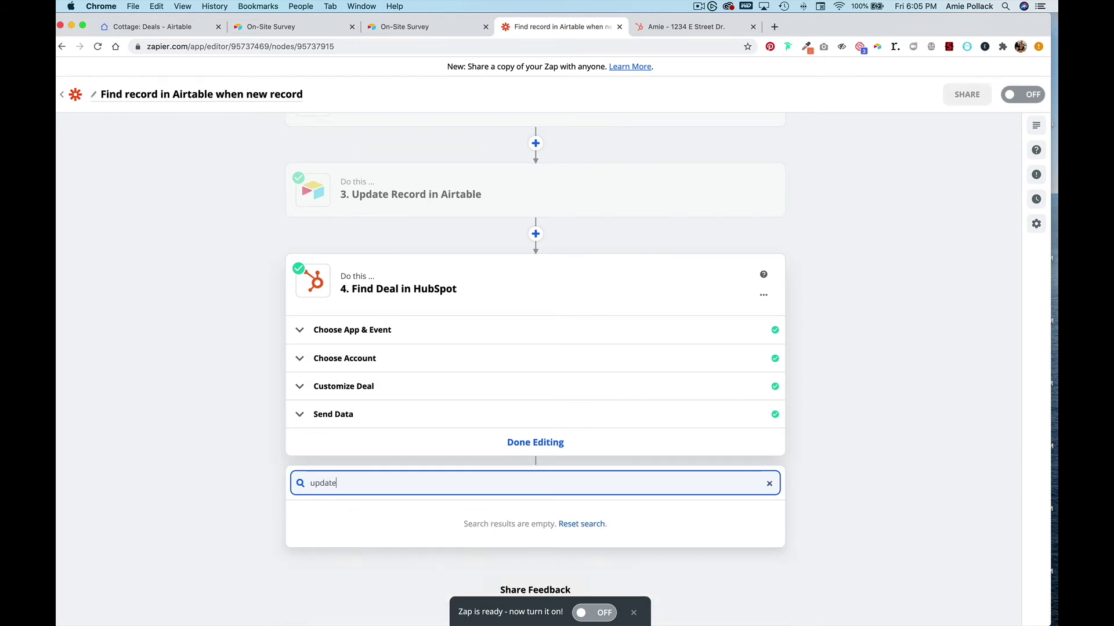
pyautogui.doubleClick(517, 484)
pyautogui.press('BackSpace')
pyautogui.write('hub')
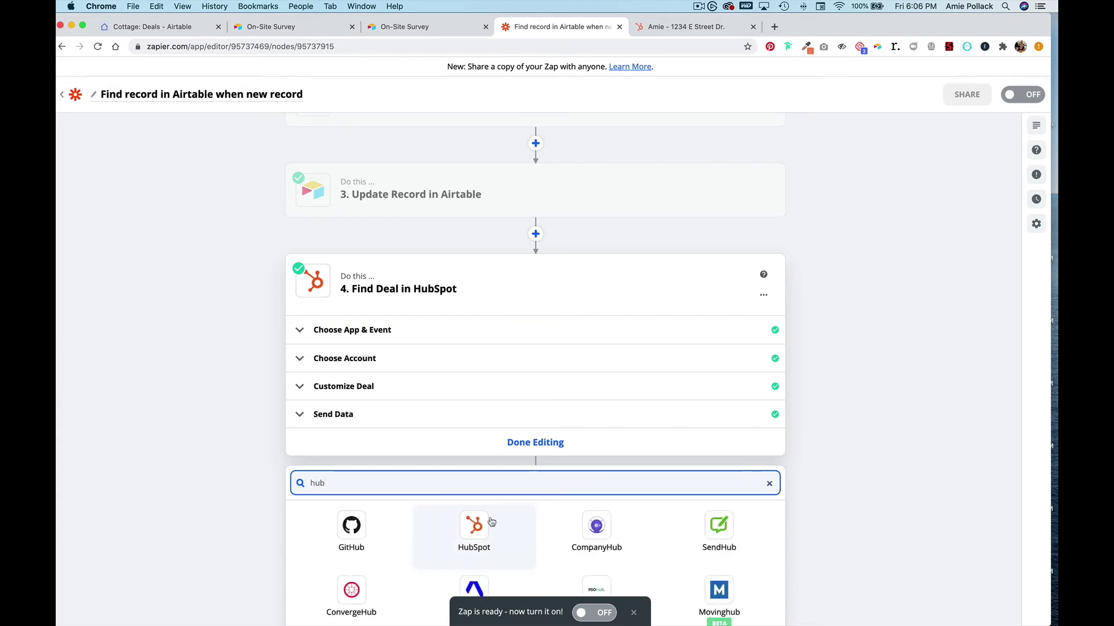
pyautogui.click(489, 523)
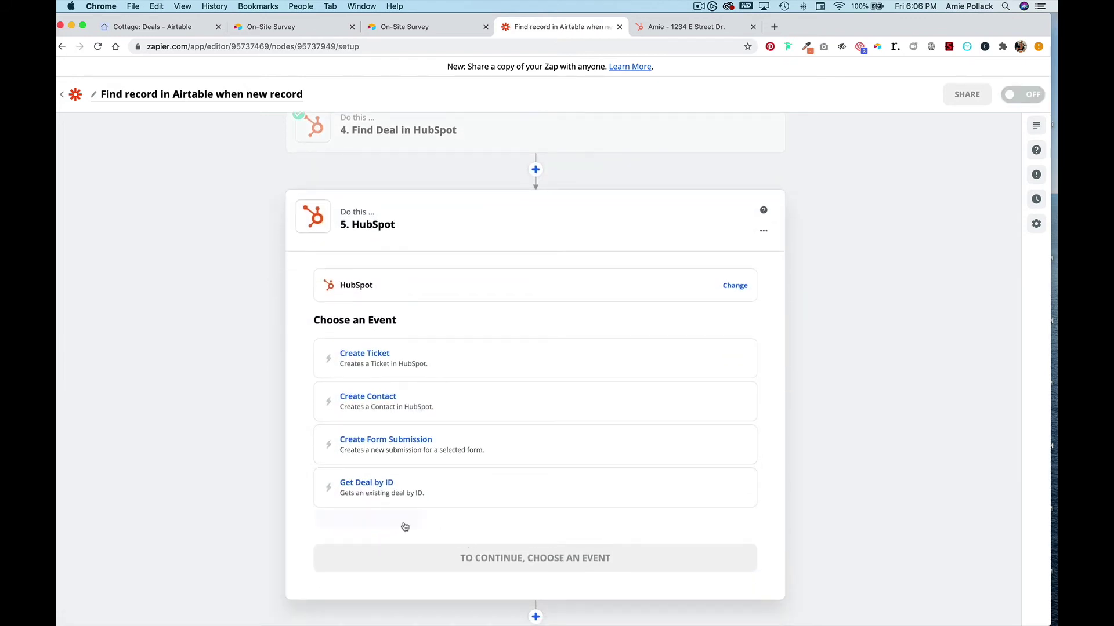
pyautogui.click(403, 525)
pyautogui.scroll(-1, 459, 520)
pyautogui.scroll(-2, 459, 519)
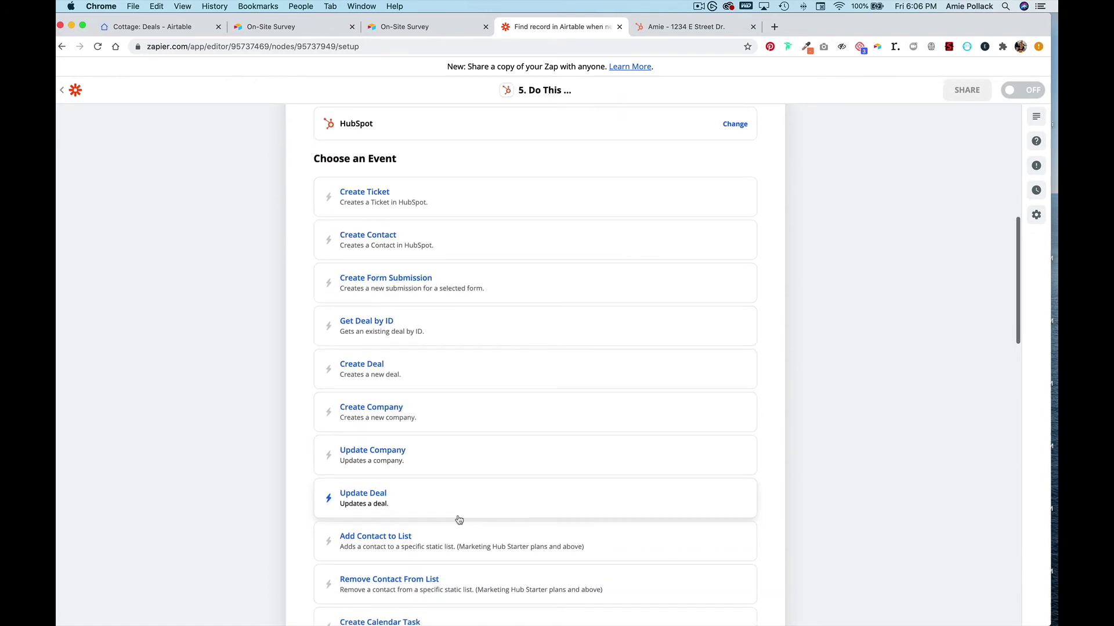
pyautogui.click(458, 493)
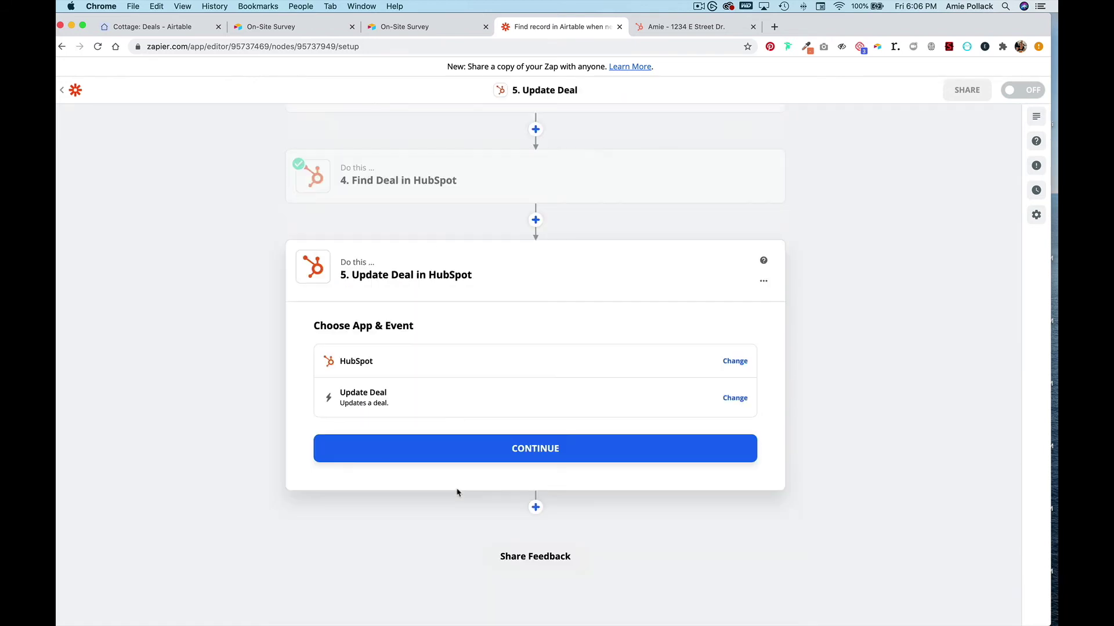
pyautogui.click(462, 458)
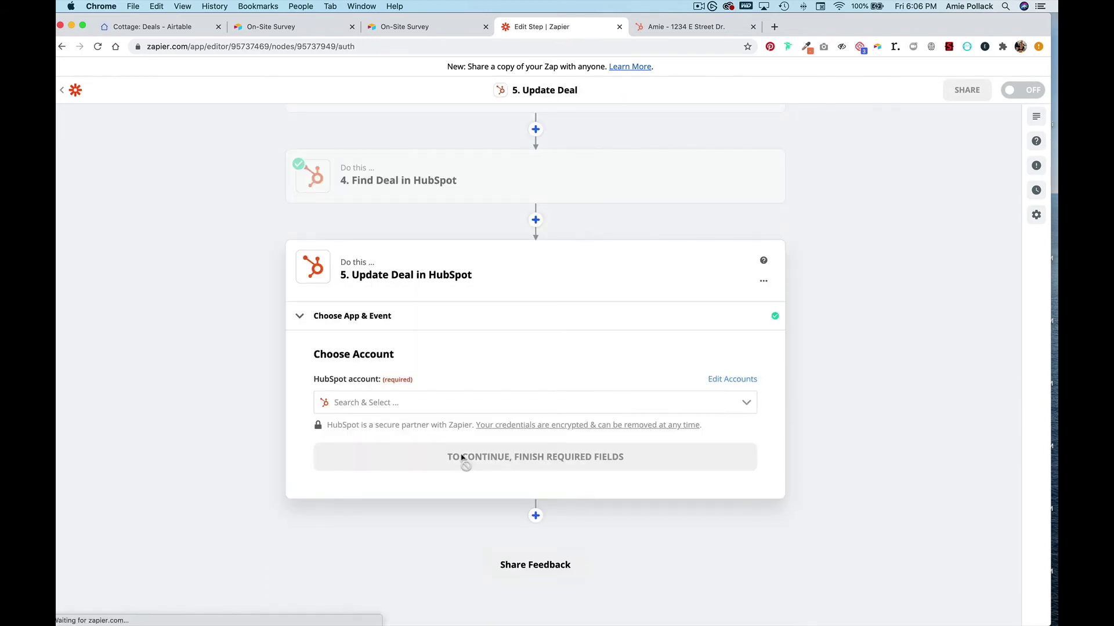
# - Select the HubSpot account and map step 4's found deal ID into Deal ID
pyautogui.click(453, 406)
pyautogui.click(443, 426)
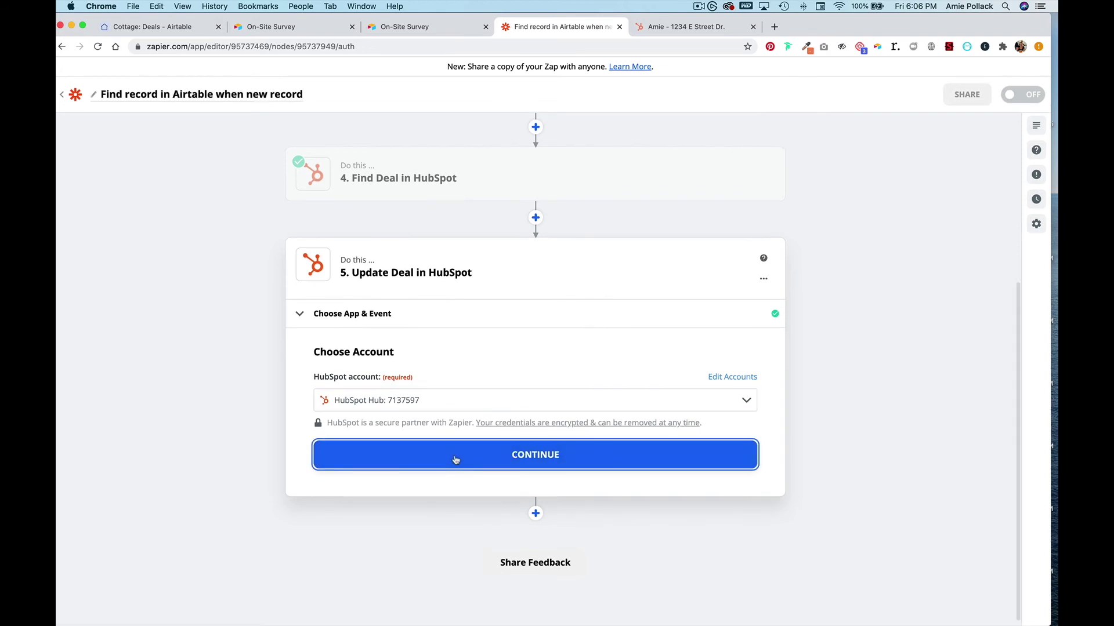
pyautogui.click(455, 458)
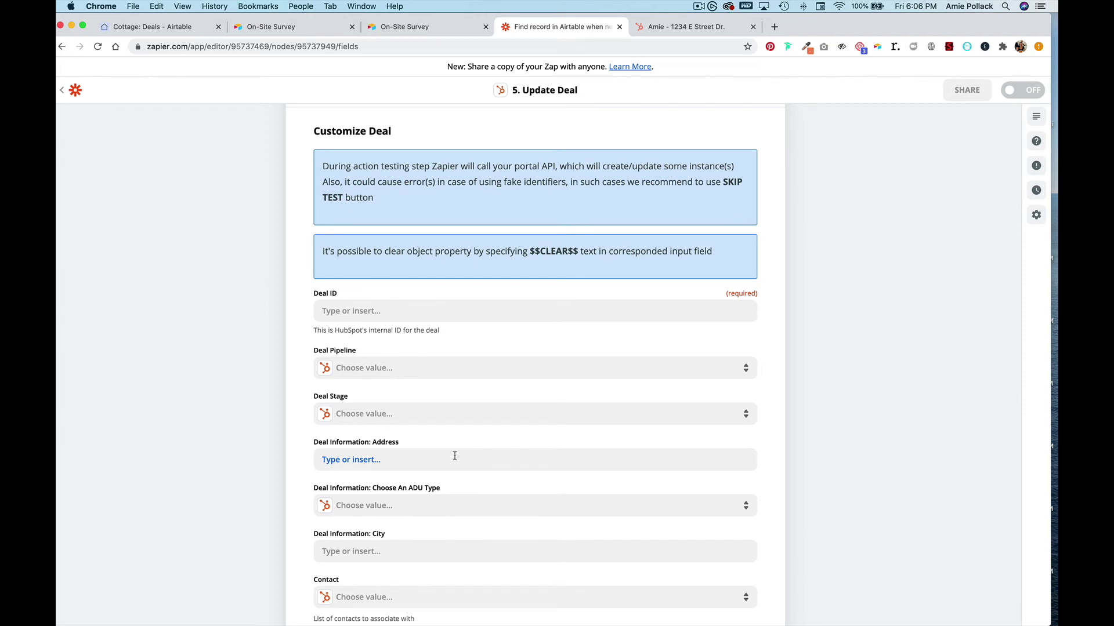
pyautogui.scroll(-1, 455, 456)
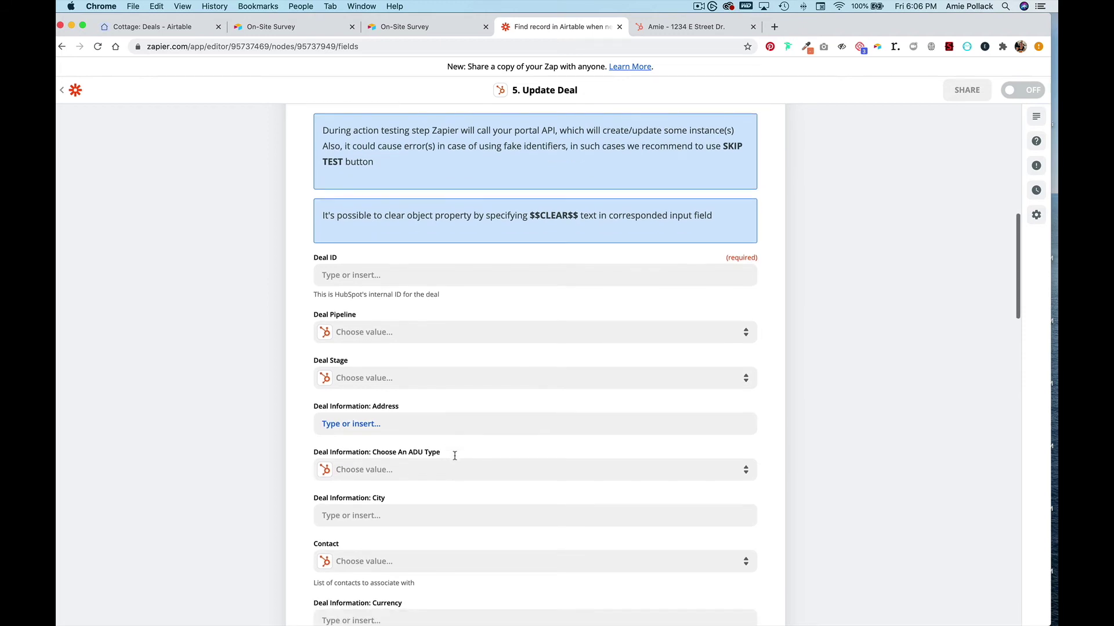
pyautogui.click(396, 276)
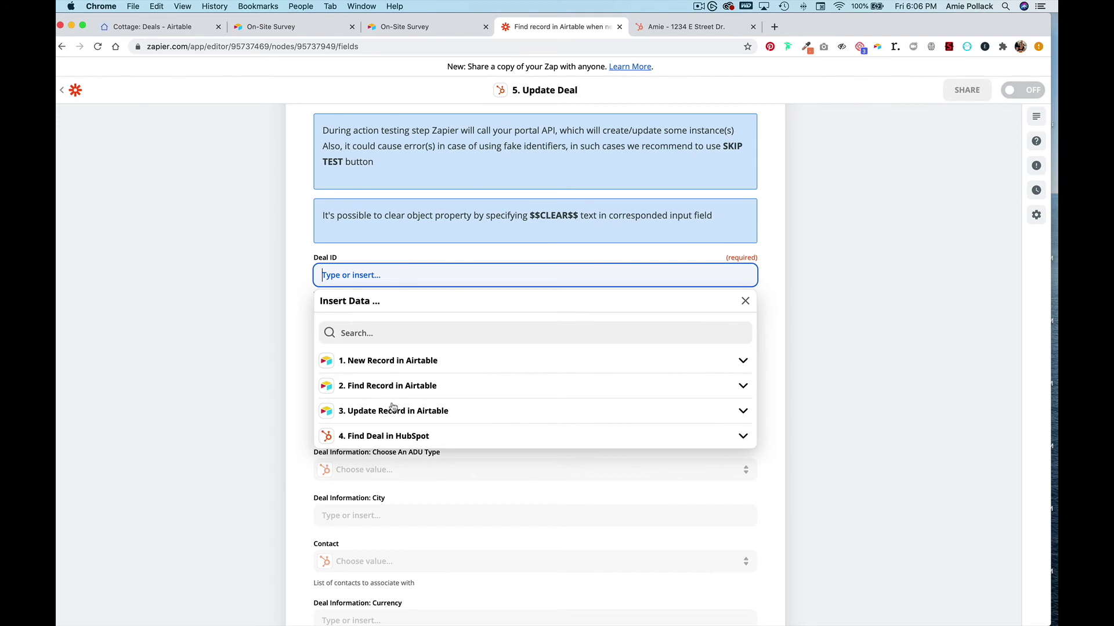
pyautogui.click(361, 436)
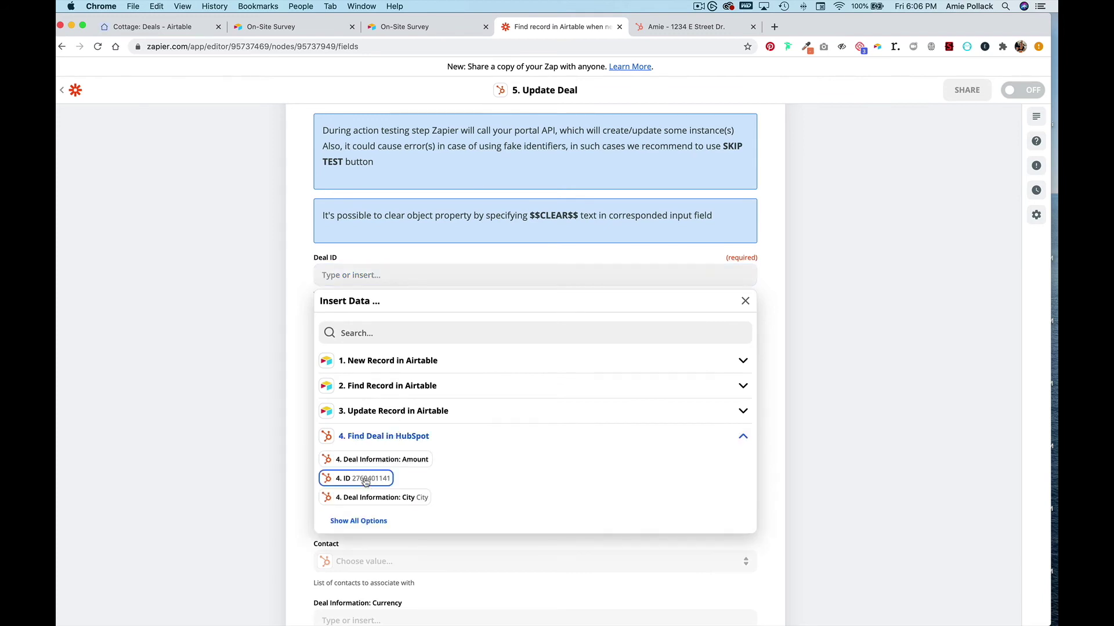
pyautogui.click(365, 481)
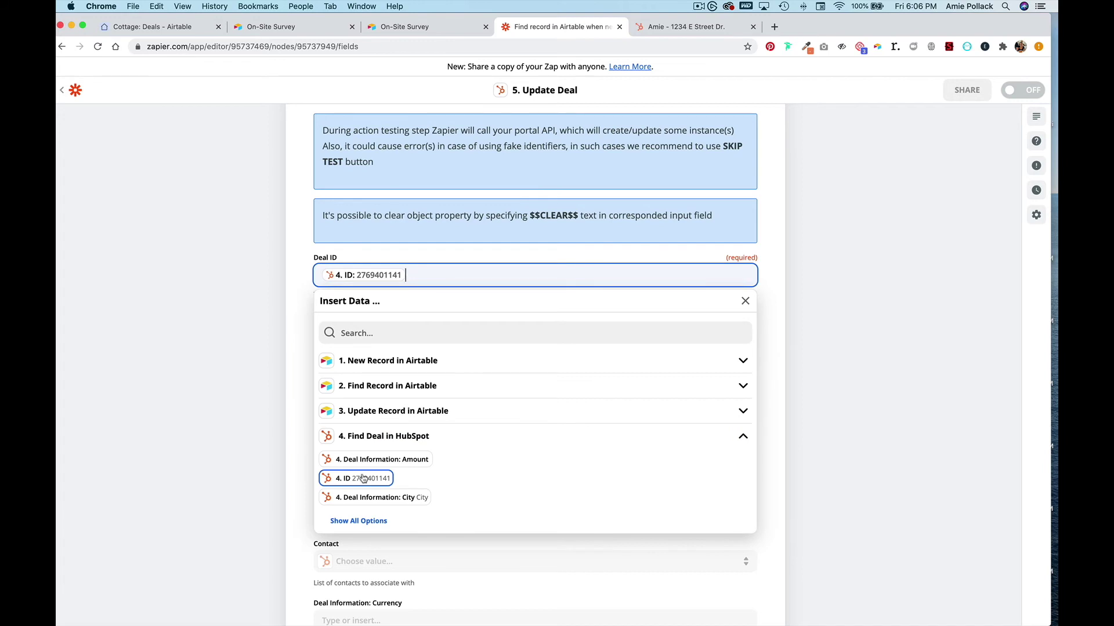
pyautogui.click(310, 465)
# - Set the pipeline to Sales Pipeline and the deal stage to Prelim Design
pyautogui.click(423, 336)
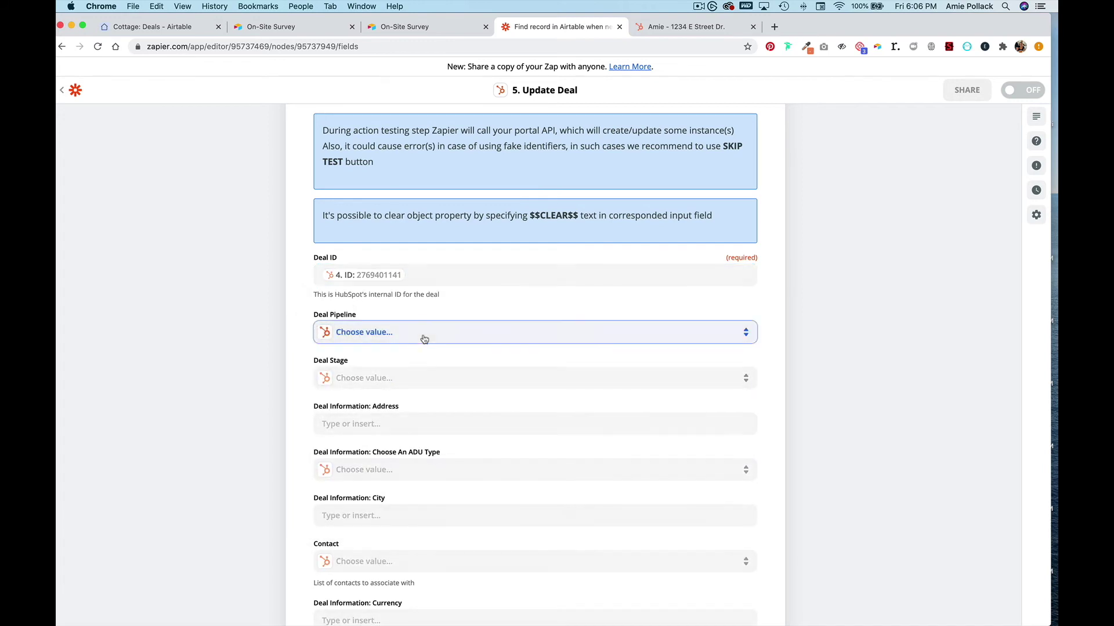
pyautogui.click(372, 425)
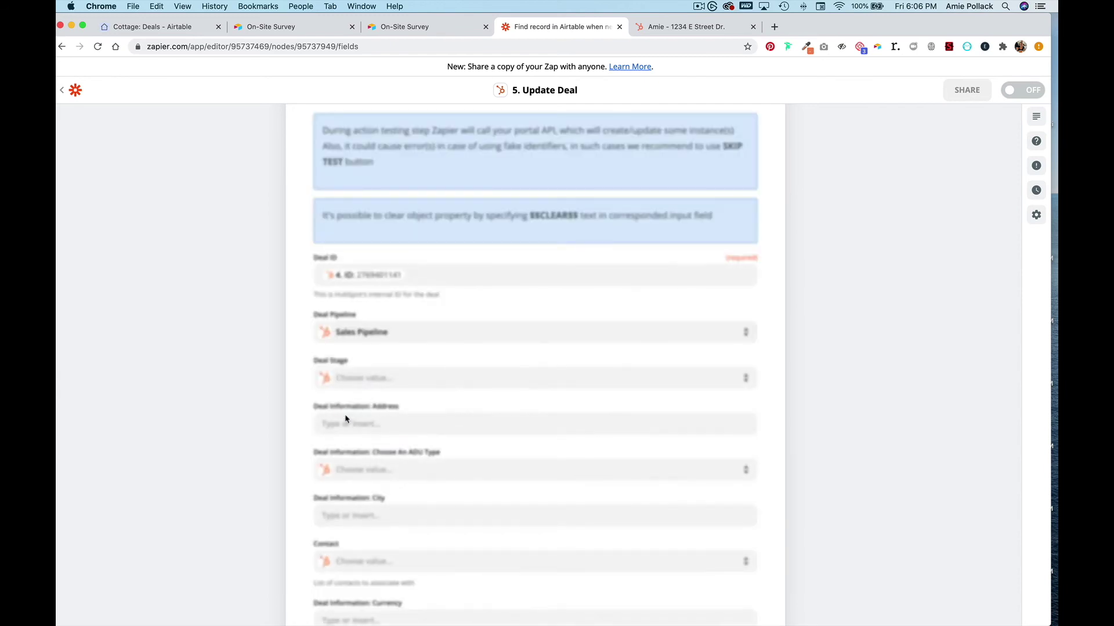
pyautogui.click(474, 377)
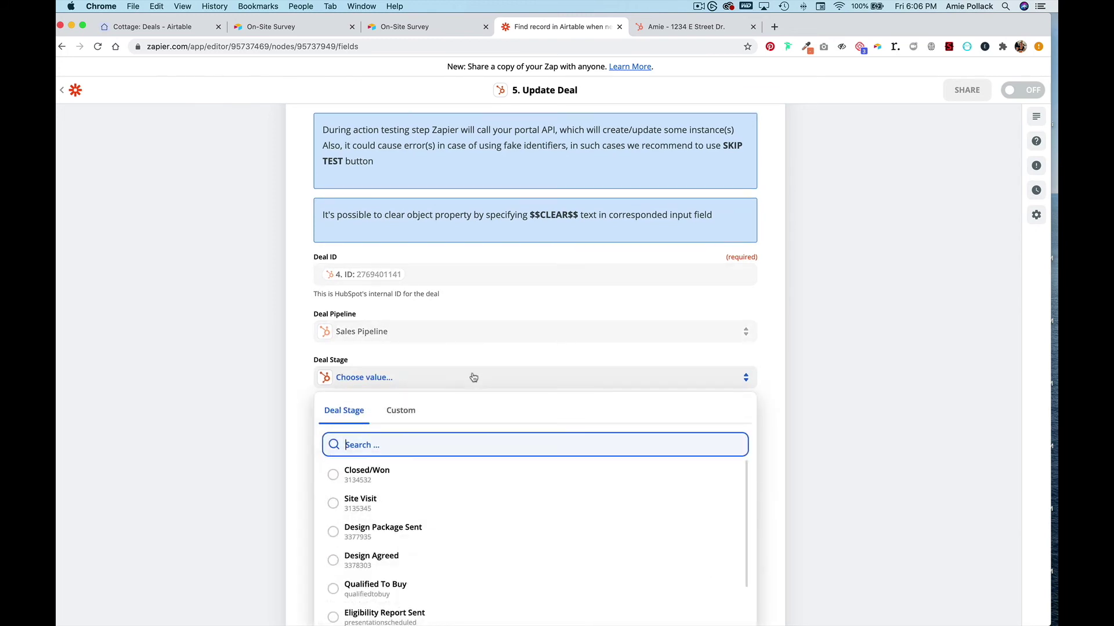
pyautogui.scroll(-3, 473, 377)
pyautogui.scroll(-4, 428, 418)
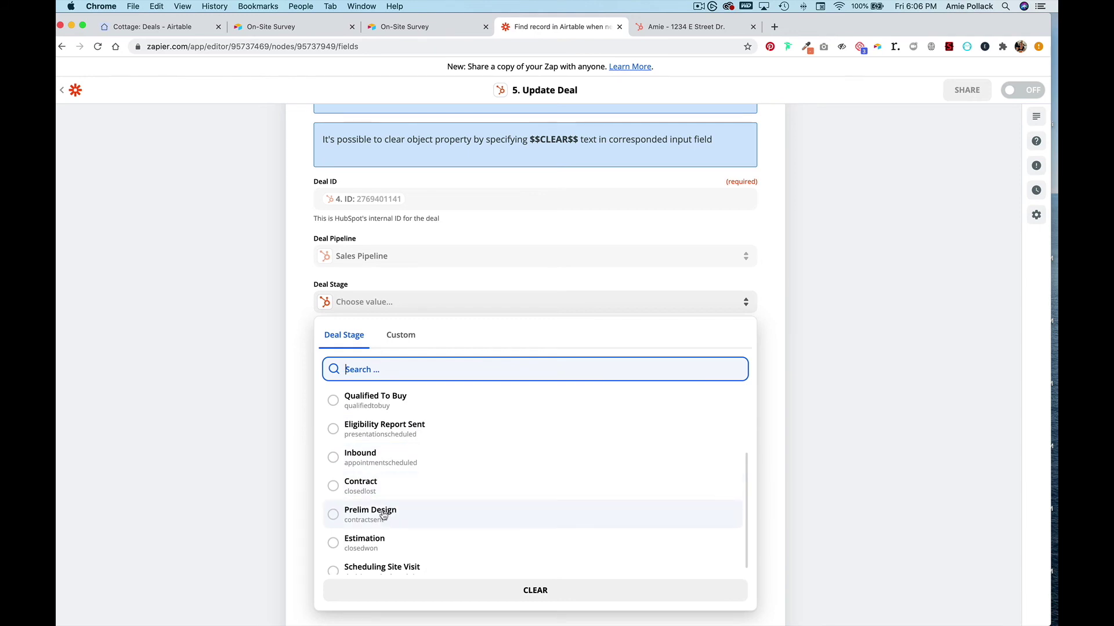
pyautogui.click(382, 519)
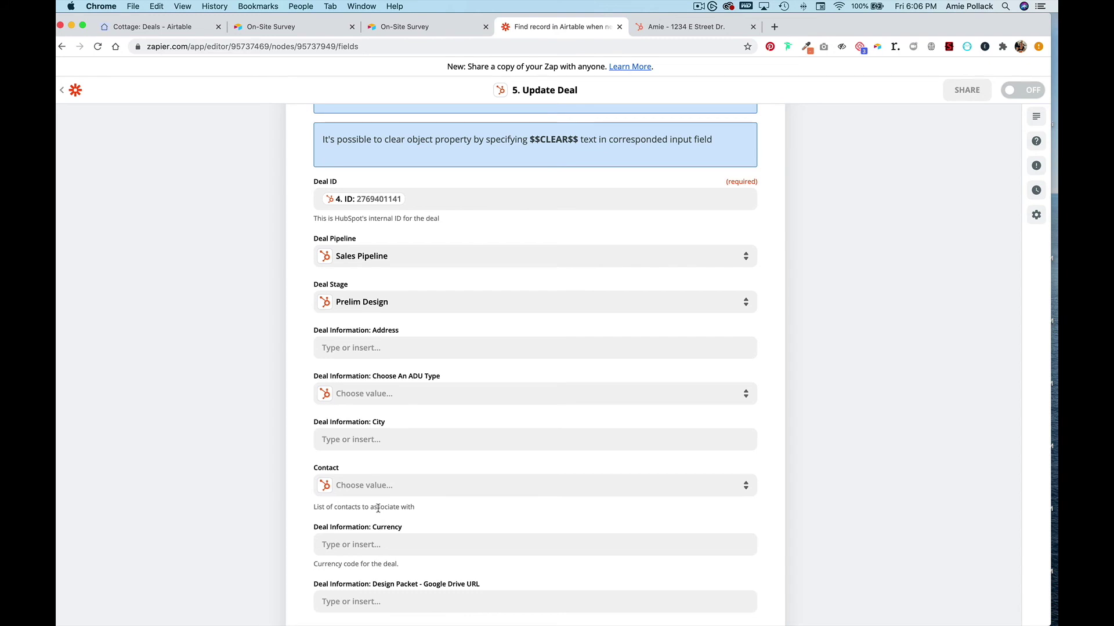
pyautogui.scroll(-18, 378, 509)
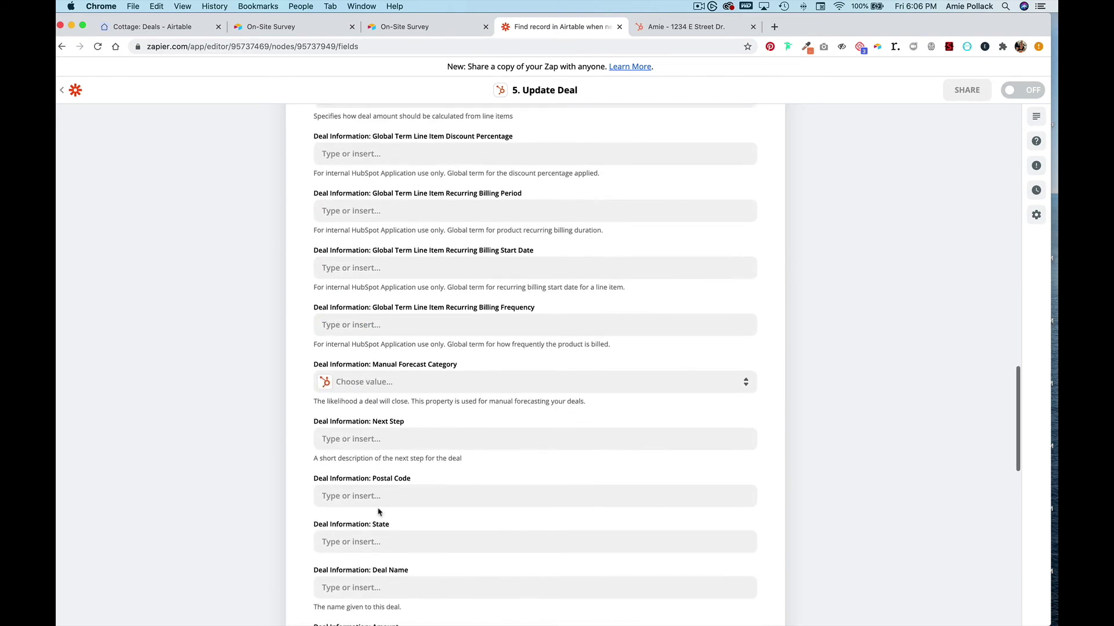
pyautogui.scroll(-10, 378, 510)
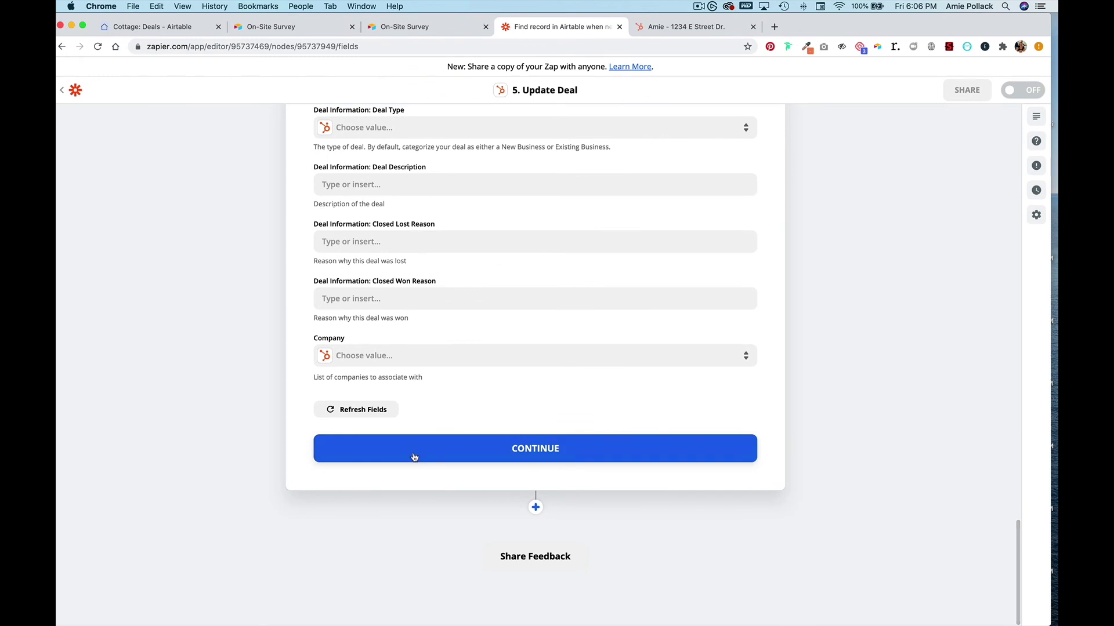
pyautogui.click(413, 455)
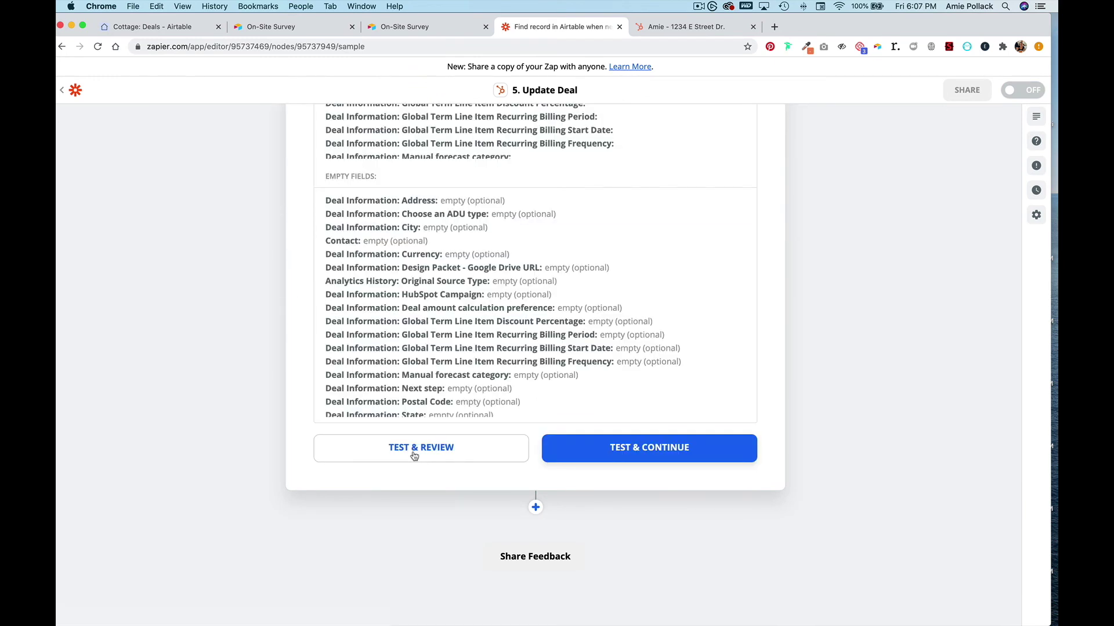
# - Test the Update Deal step and reload the HubSpot deal page to confirm Prelim Design
pyautogui.click(693, 27)
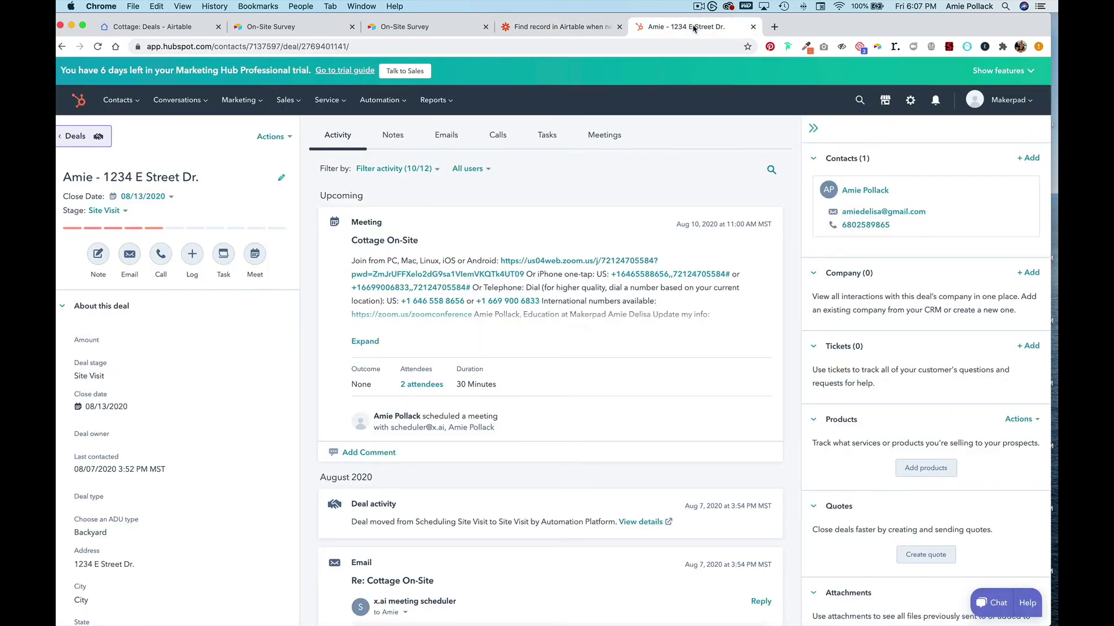
pyautogui.click(528, 27)
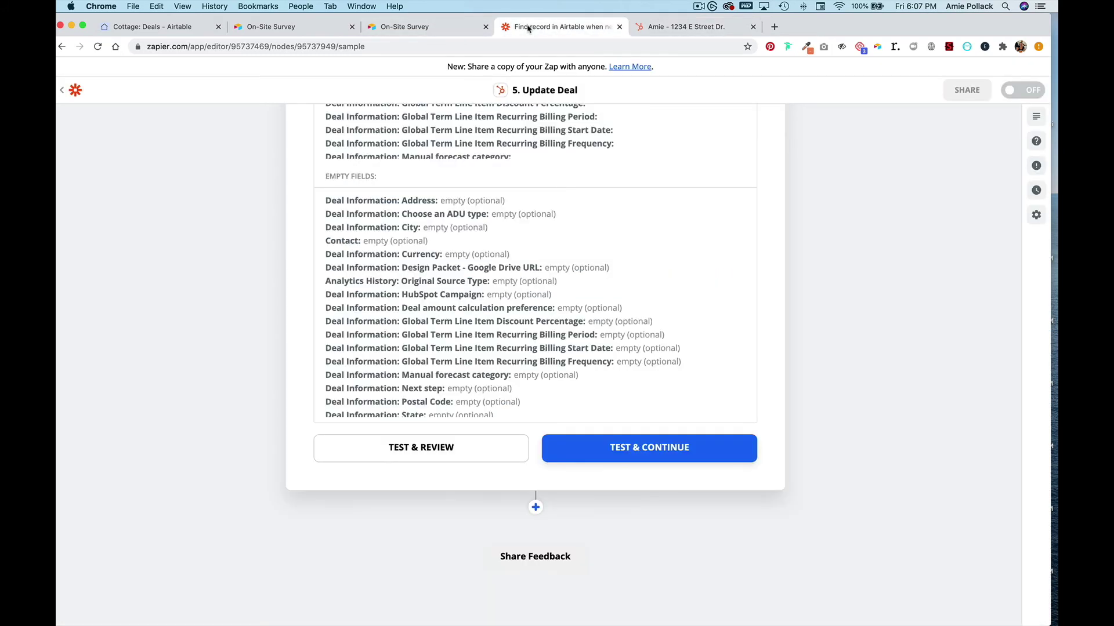
pyautogui.click(577, 450)
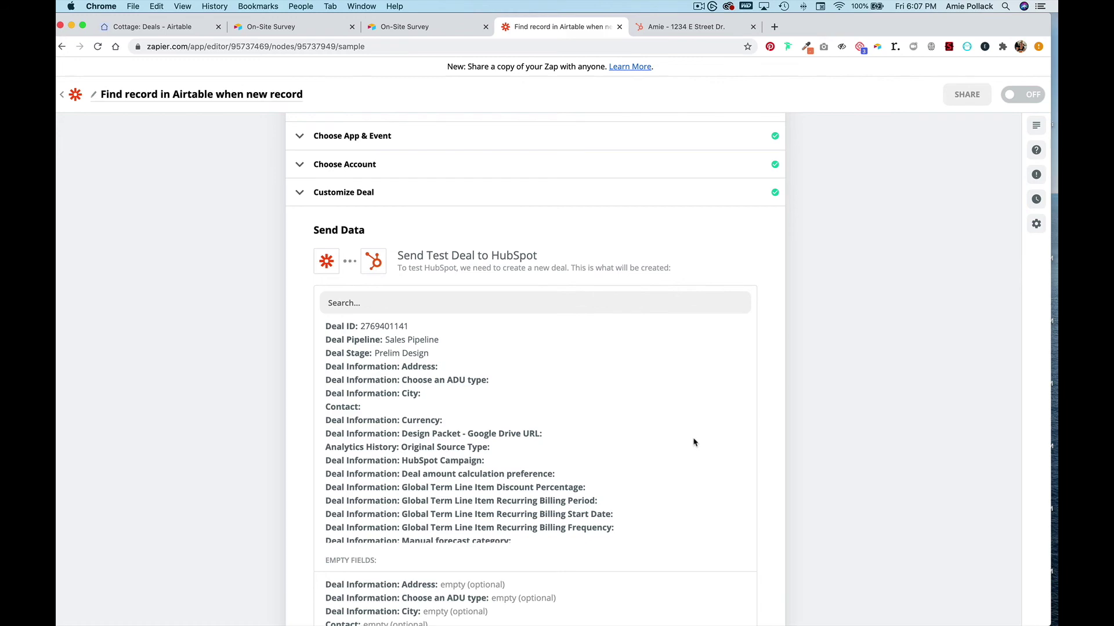
pyautogui.scroll(-15, 694, 443)
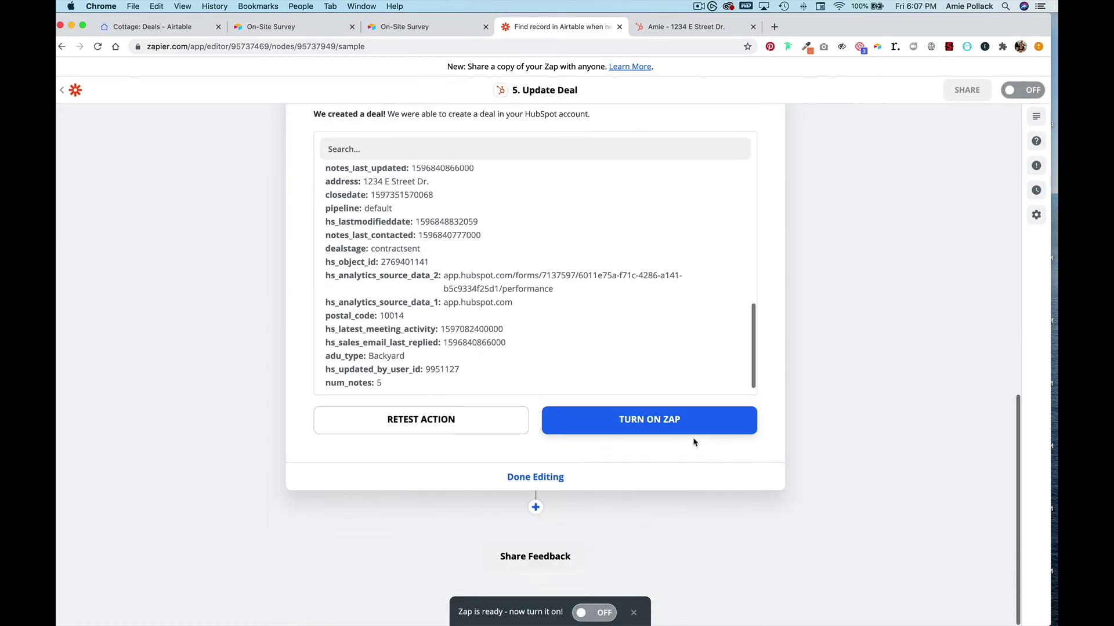
pyautogui.click(701, 32)
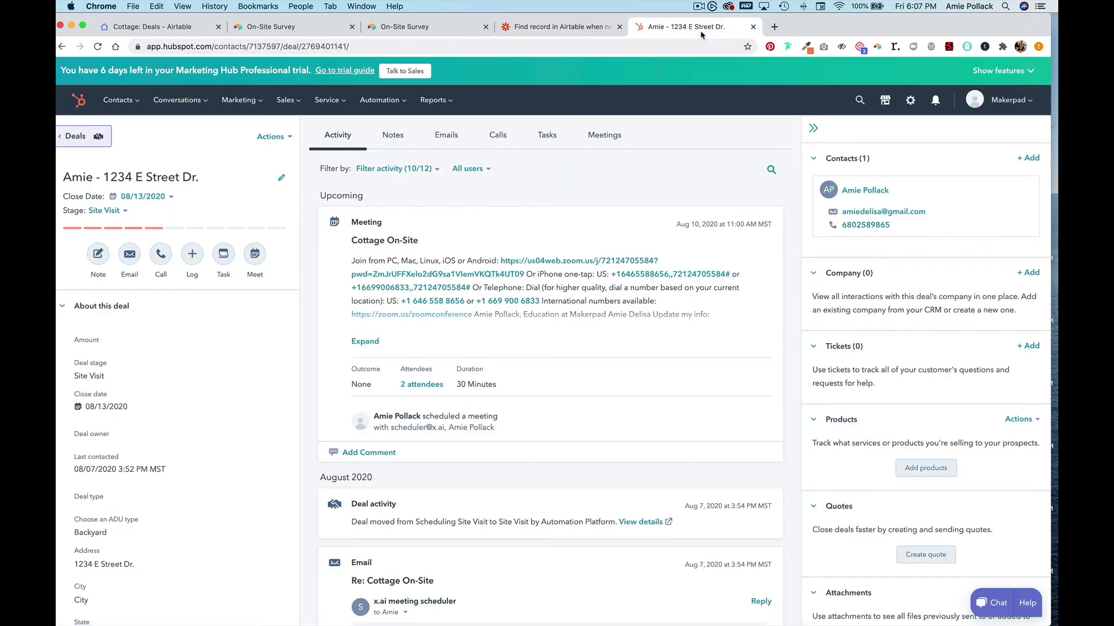
pyautogui.click(98, 47)
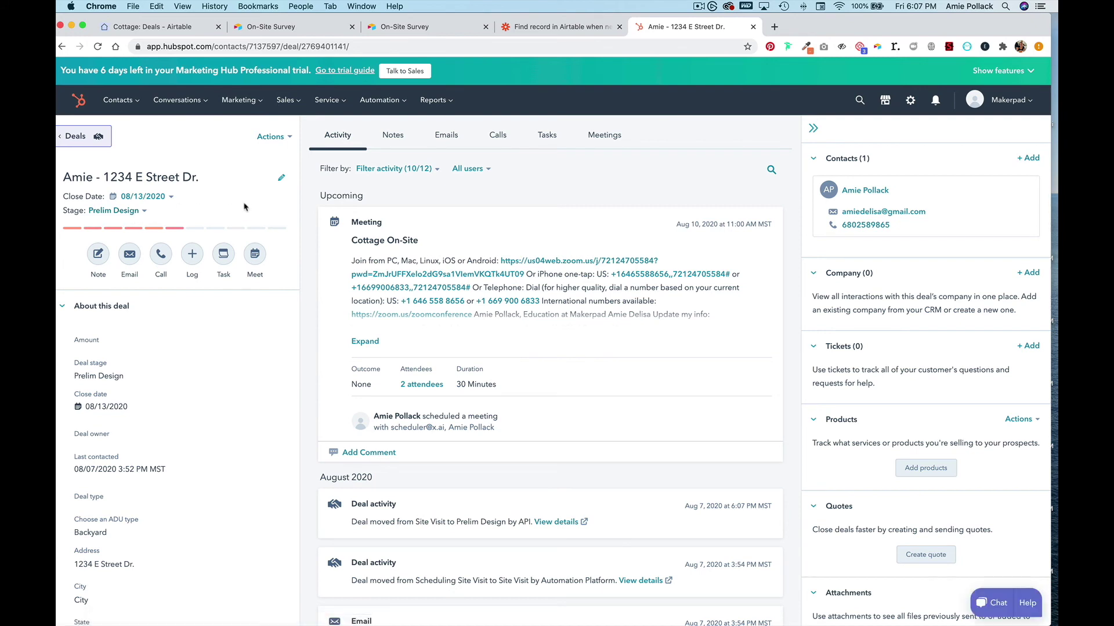
pyautogui.click(555, 34)
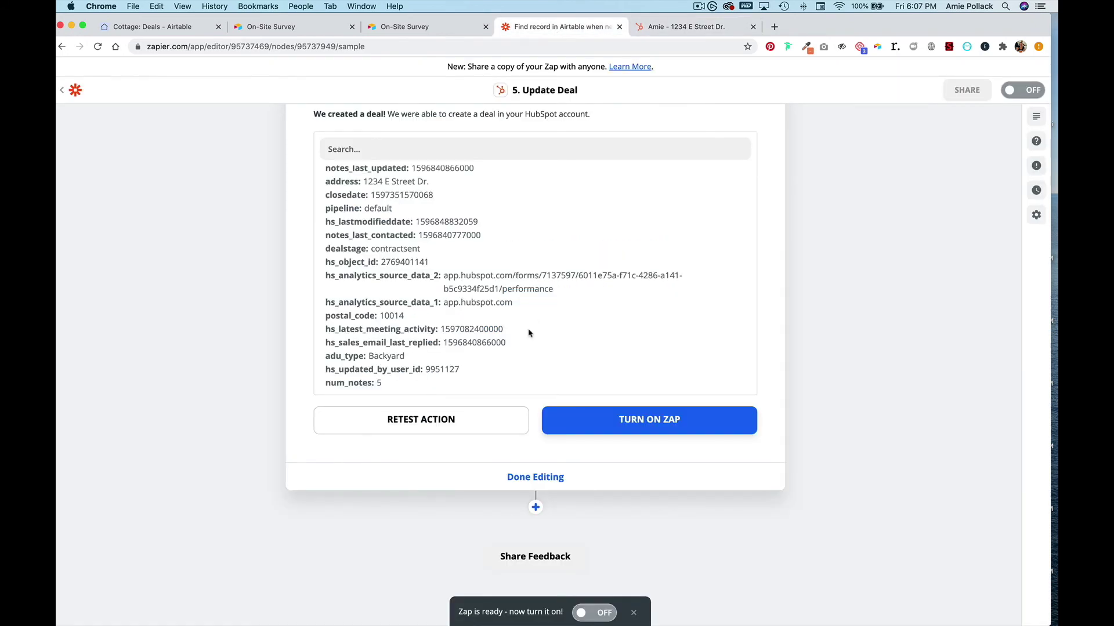
# - Add a sixth step using Airtable's Update Record action
pyautogui.click(536, 509)
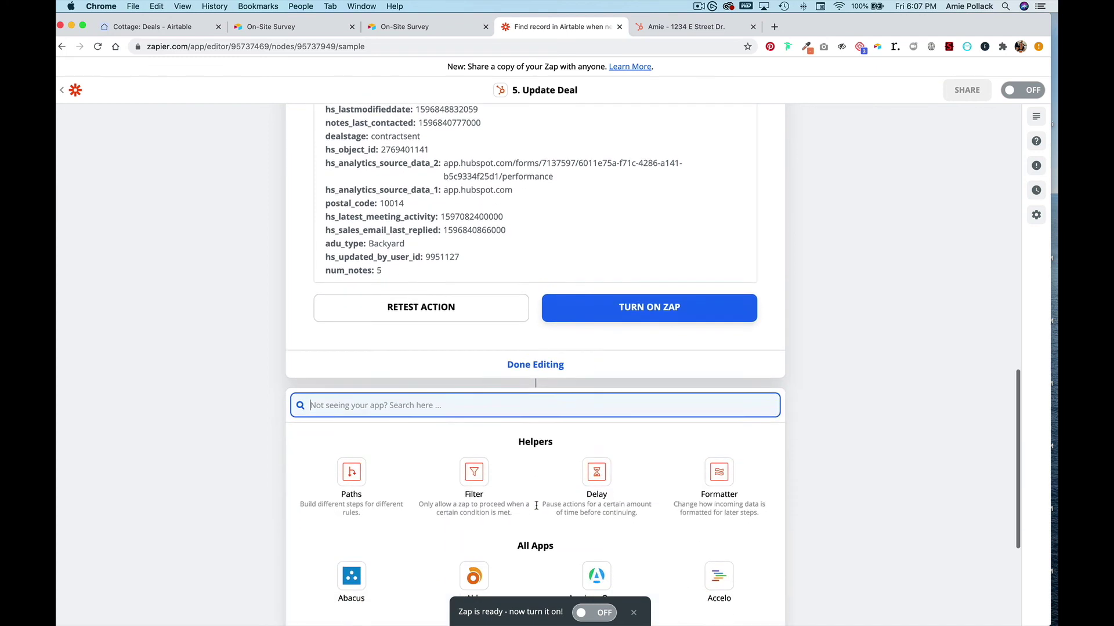
pyautogui.write('air')
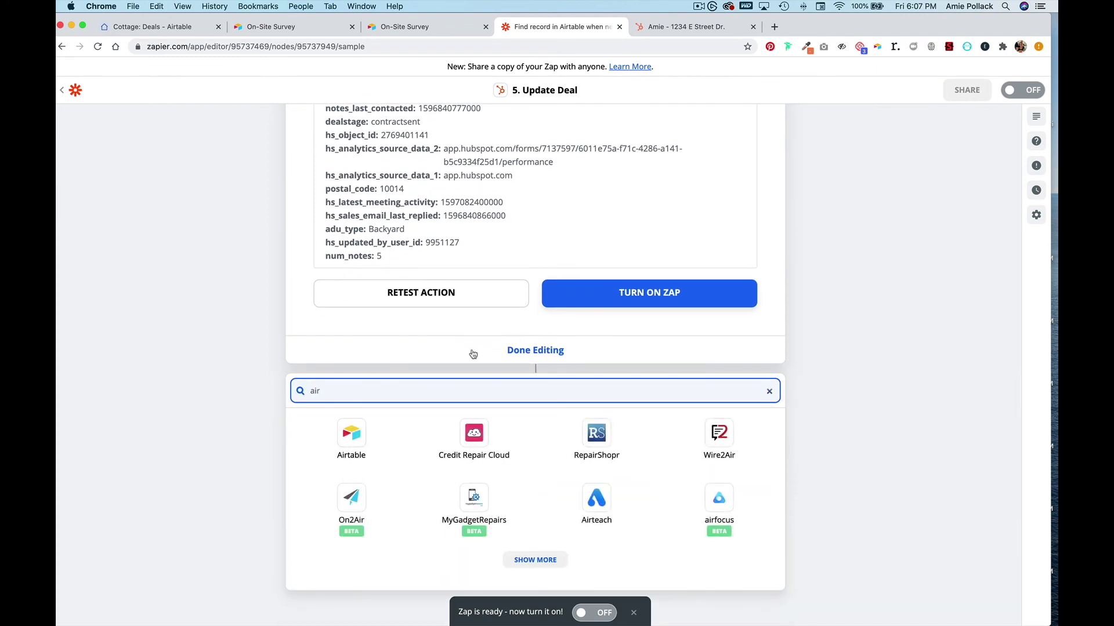
pyautogui.click(346, 446)
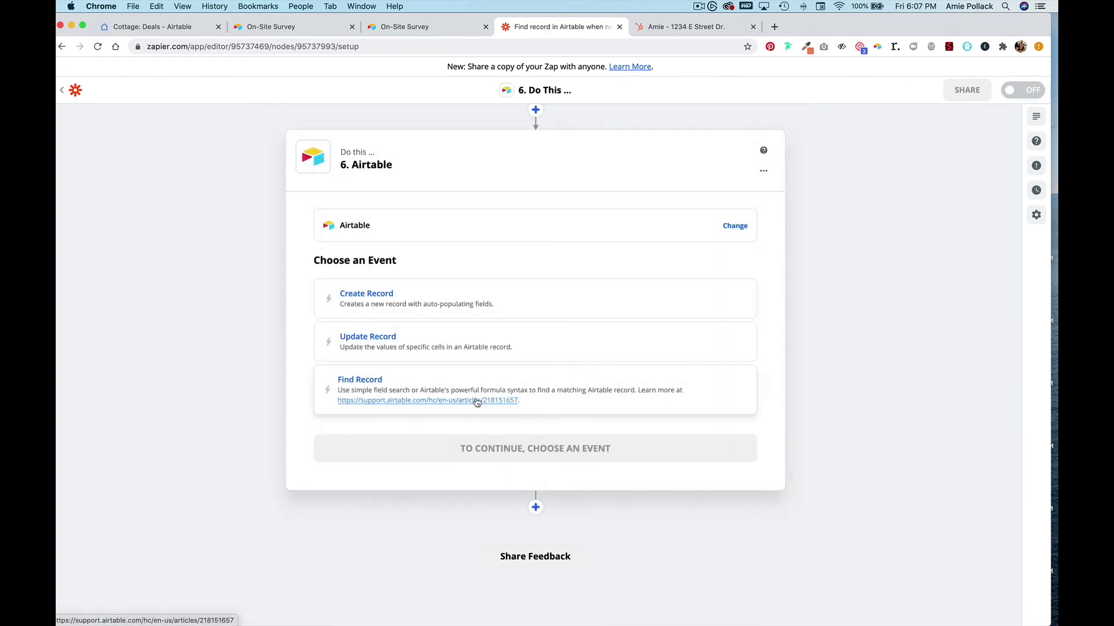
pyautogui.click(433, 351)
pyautogui.click(439, 447)
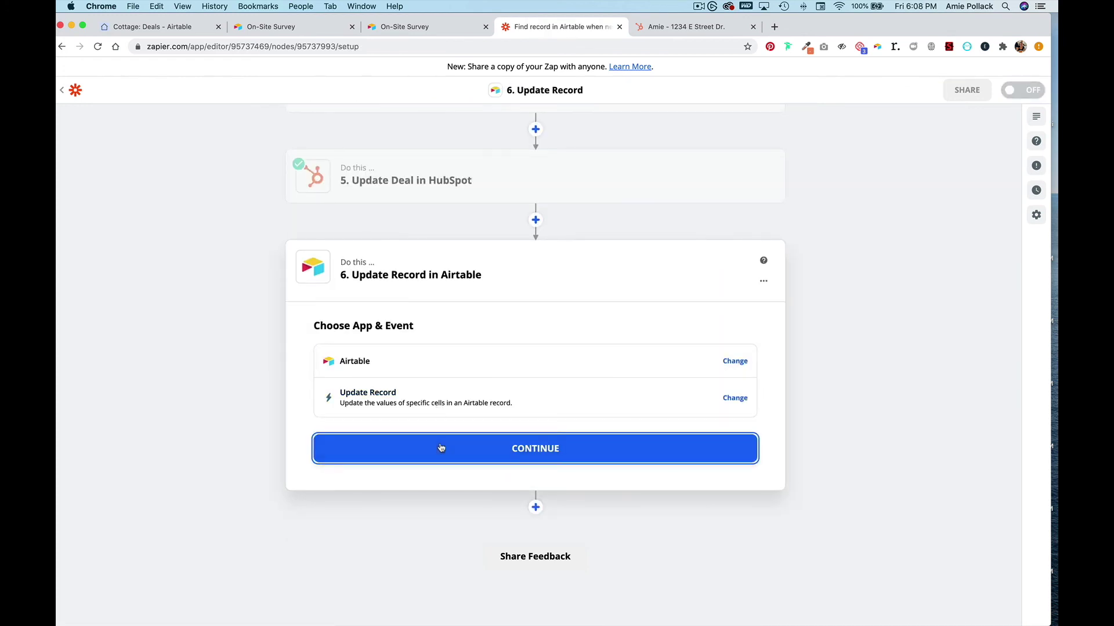
# - Connect the Airtable account and set the Base to Cottage
pyautogui.click(434, 397)
pyautogui.click(424, 430)
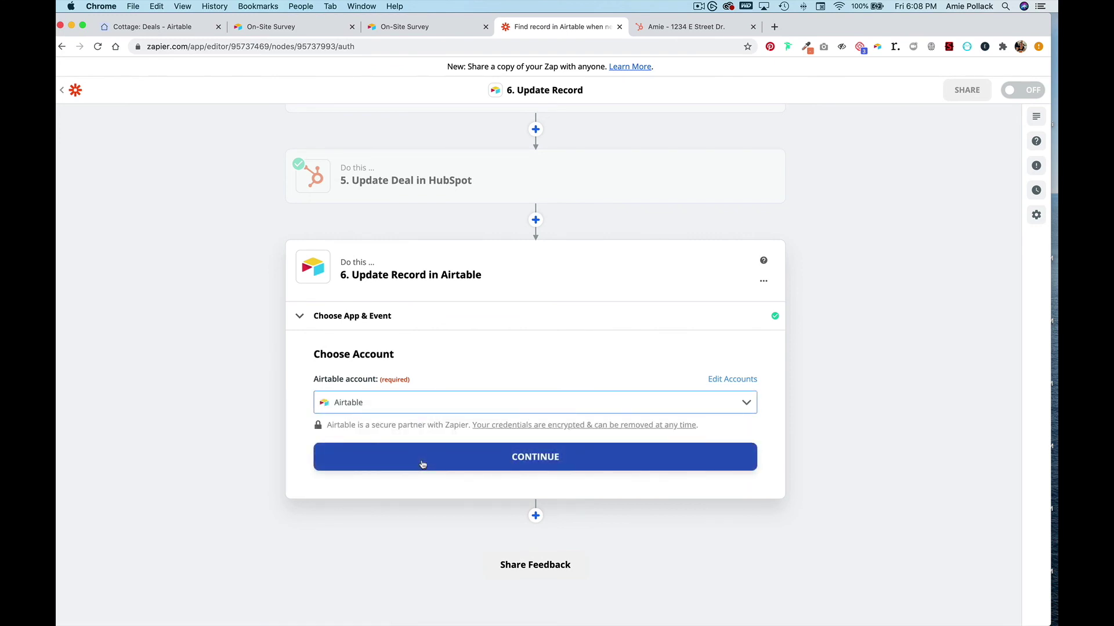
pyautogui.click(423, 464)
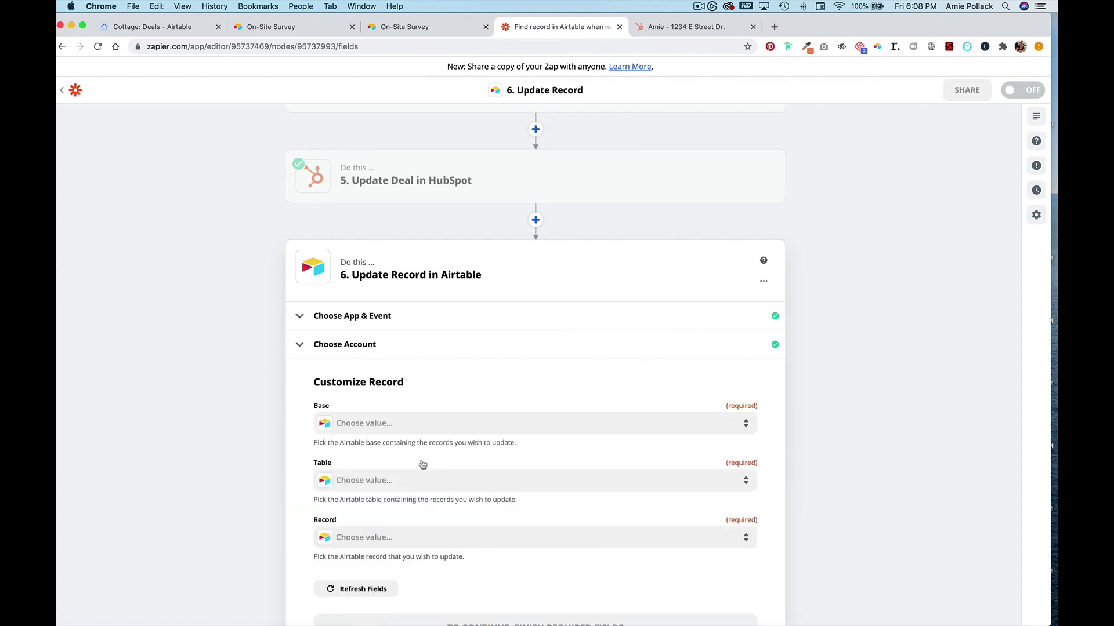
pyautogui.click(421, 429)
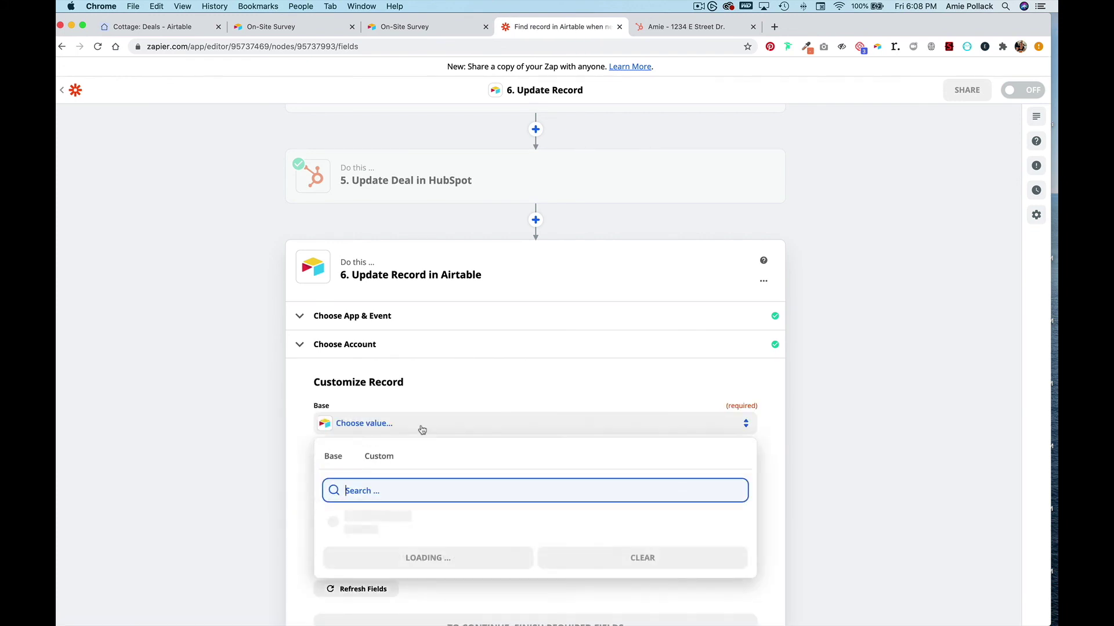
pyautogui.write('cottage')
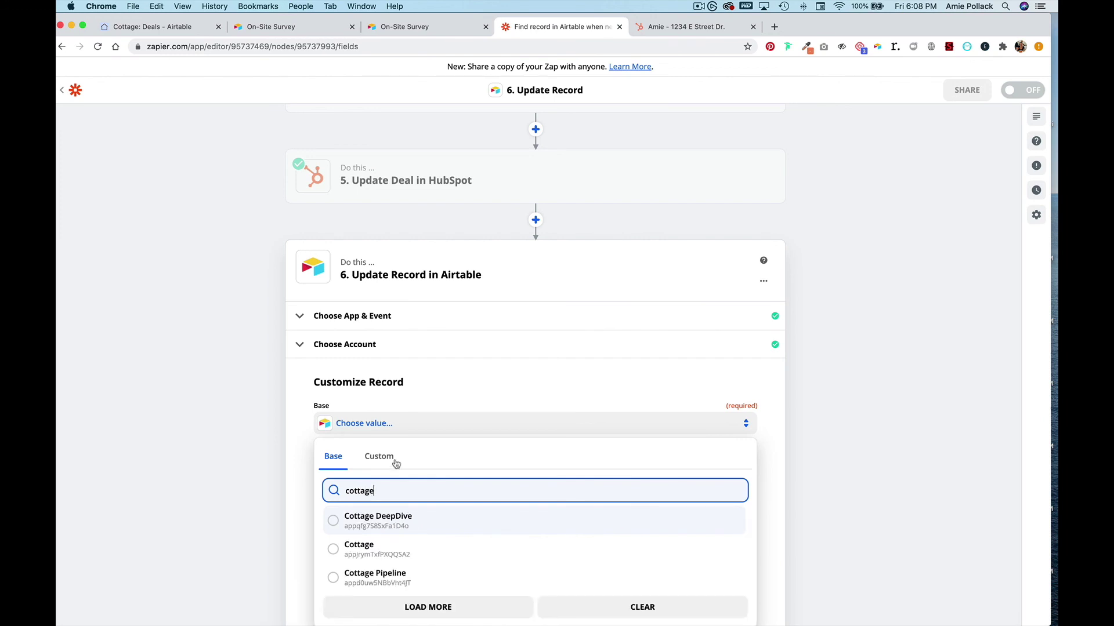
pyautogui.click(356, 554)
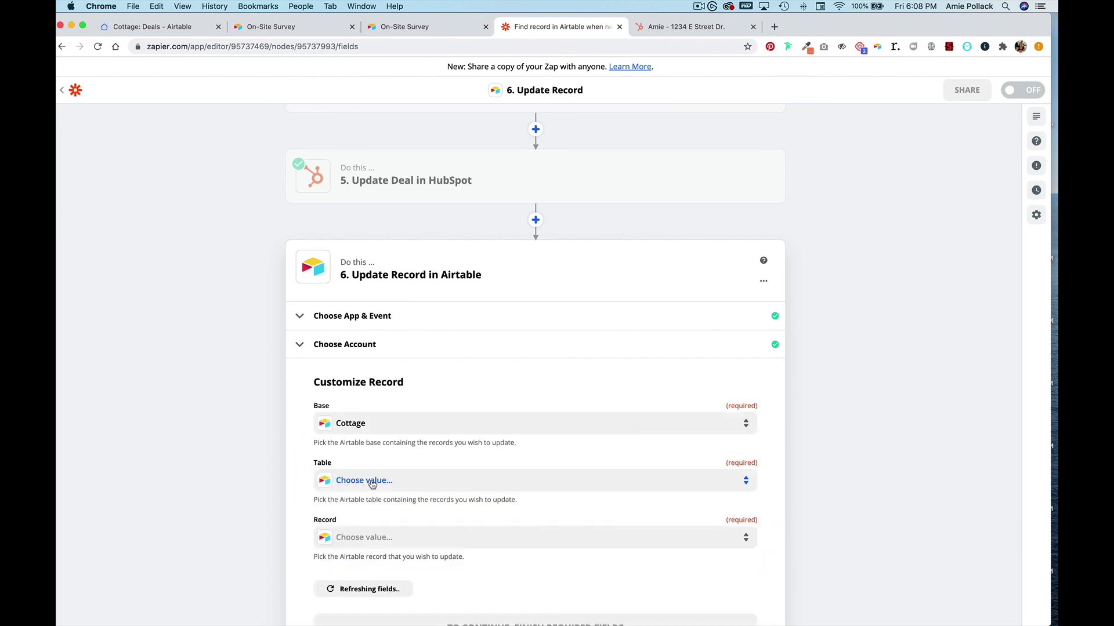
pyautogui.click(371, 485)
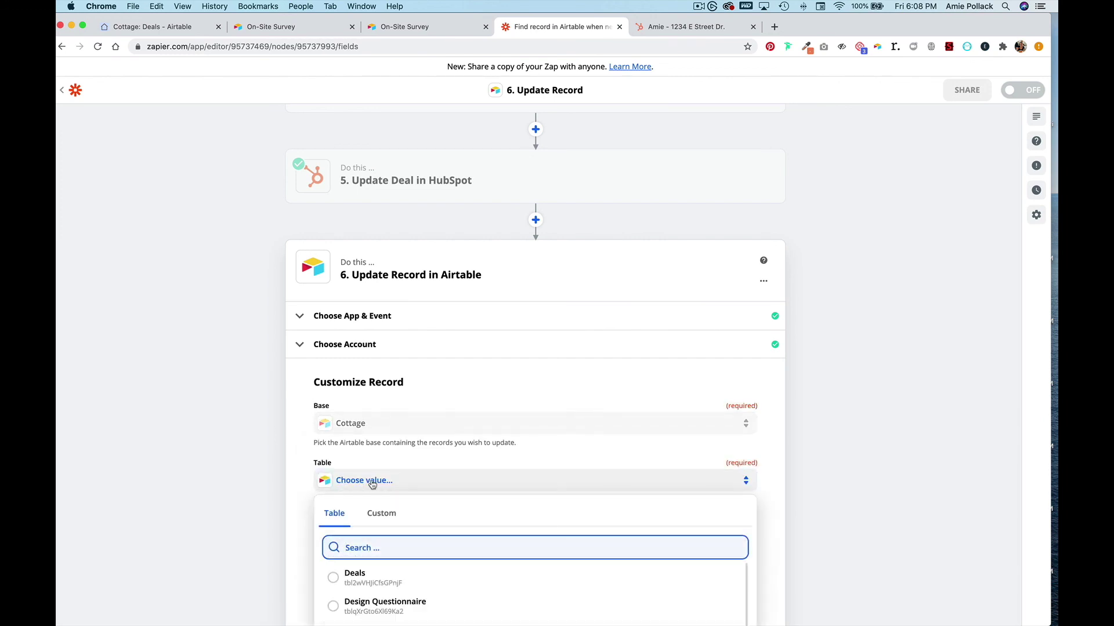
# - Choose the Deals table and set Record to step 2's found record ID
pyautogui.click(362, 577)
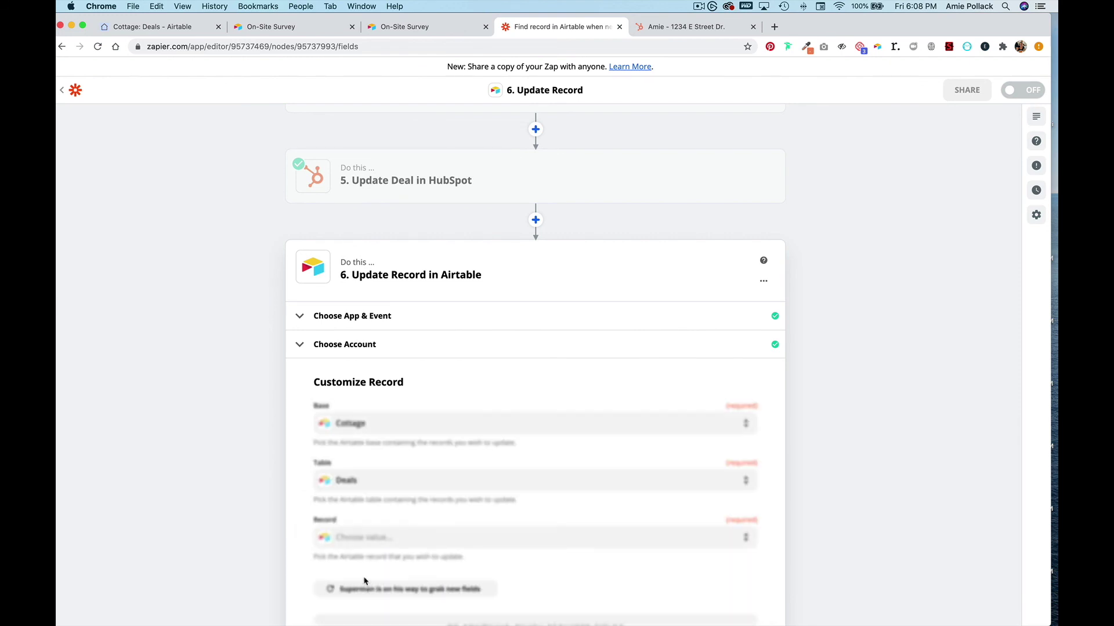
pyautogui.scroll(-2, 303, 465)
pyautogui.scroll(-1, 301, 465)
pyautogui.click(373, 455)
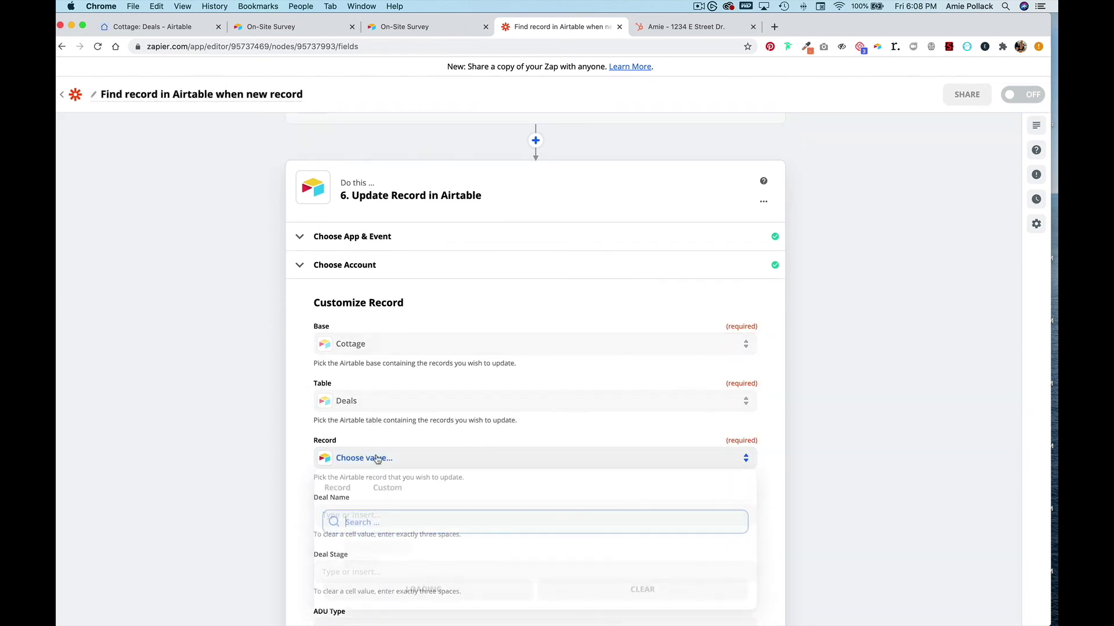
pyautogui.scroll(-1, 373, 516)
pyautogui.click(383, 424)
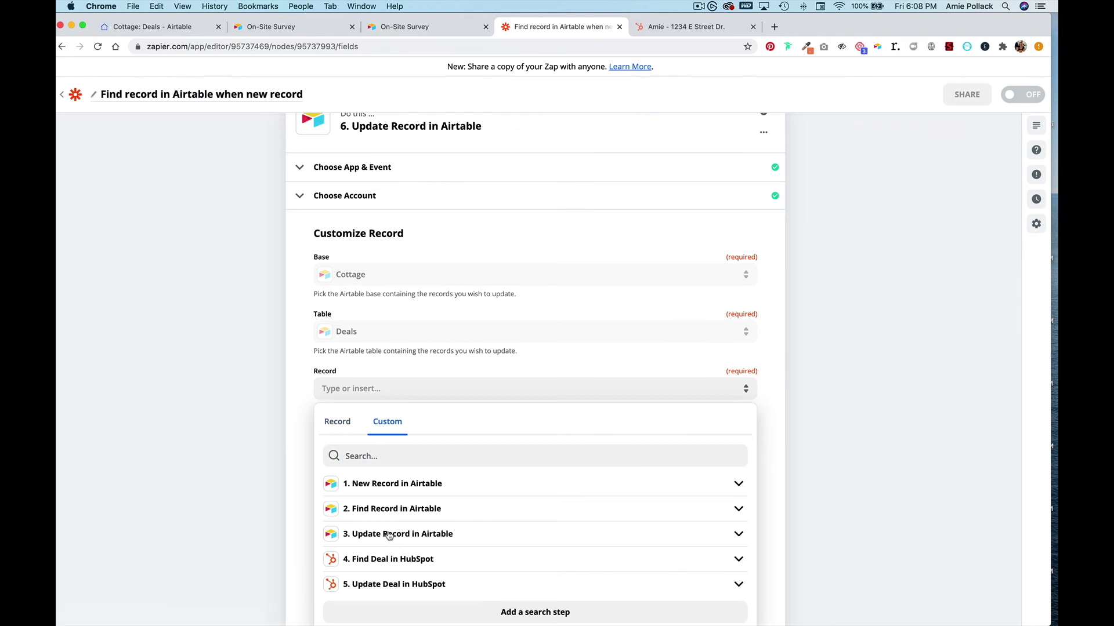
pyautogui.click(385, 509)
pyautogui.click(359, 532)
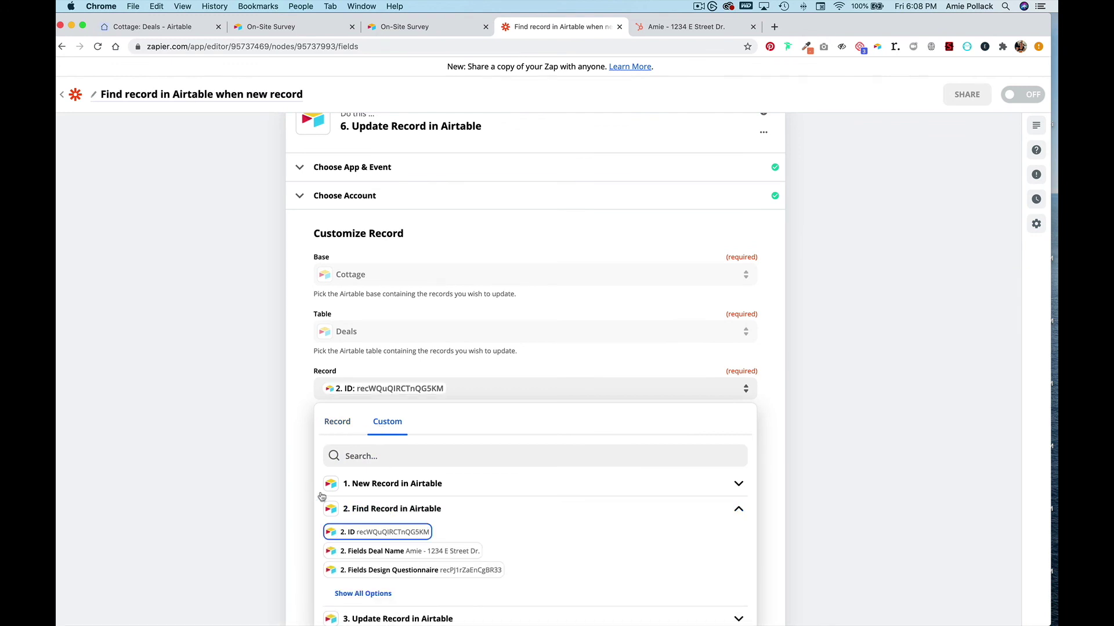
# - Set Deal Stage to Create Prelim Design Package and continue
pyautogui.scroll(-2, 302, 494)
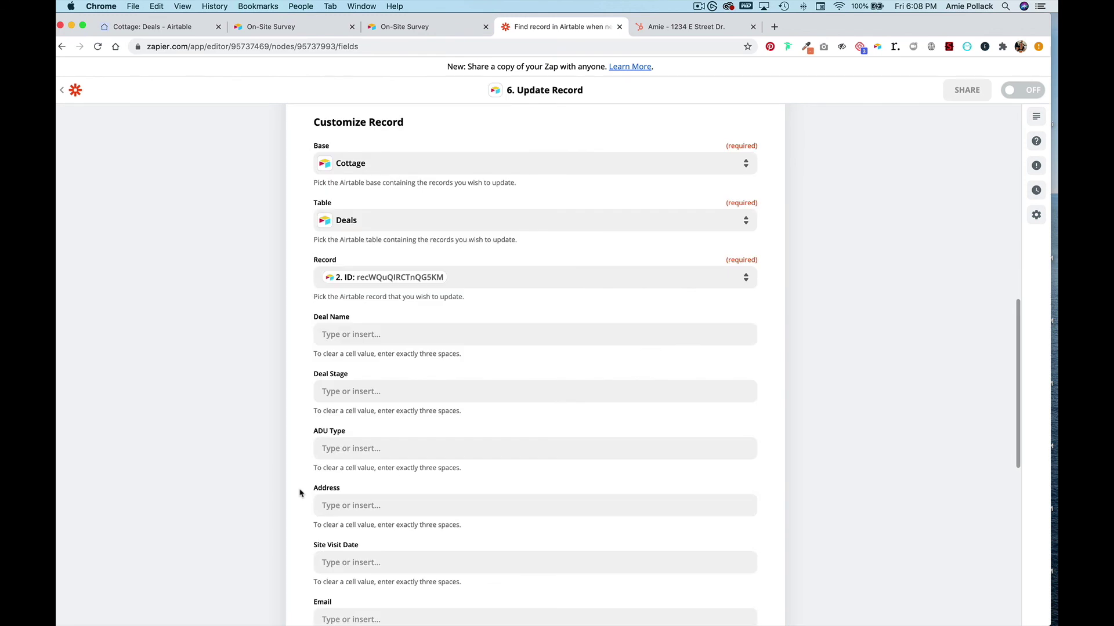
pyautogui.scroll(-1, 299, 493)
pyautogui.click(424, 328)
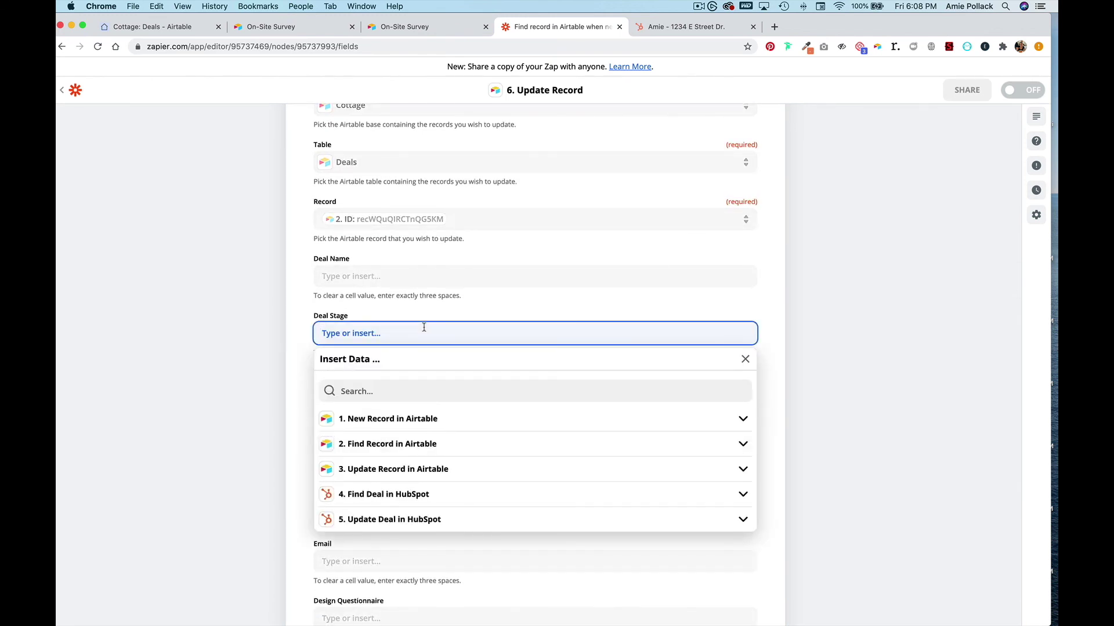
pyautogui.write('Create Prelim Design Package')
pyautogui.click(809, 365)
pyautogui.scroll(-10, 702, 363)
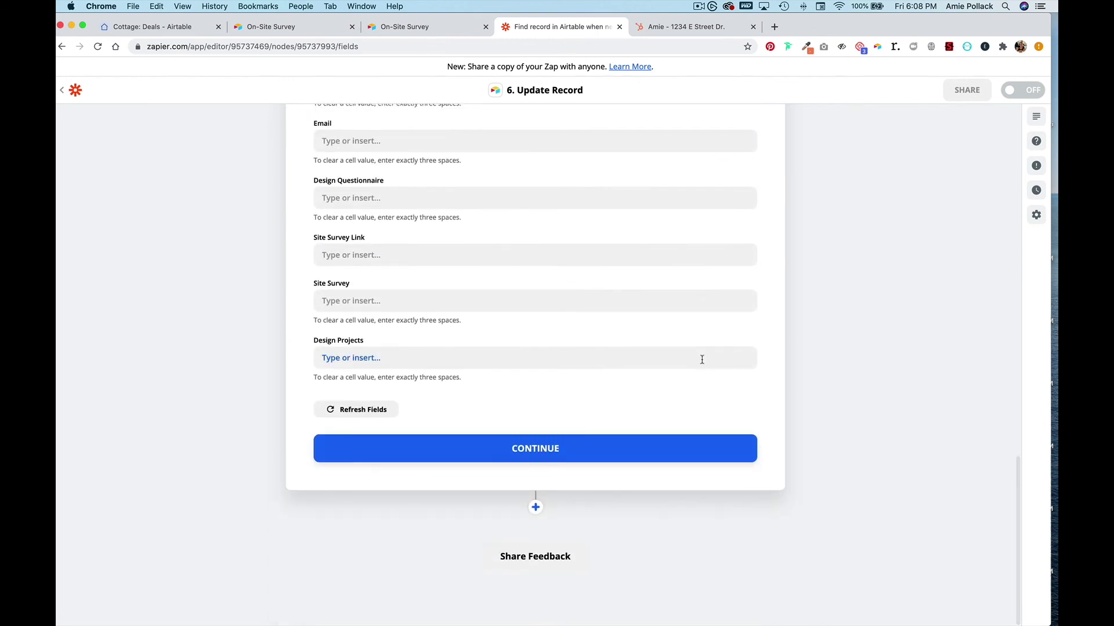
pyautogui.click(600, 446)
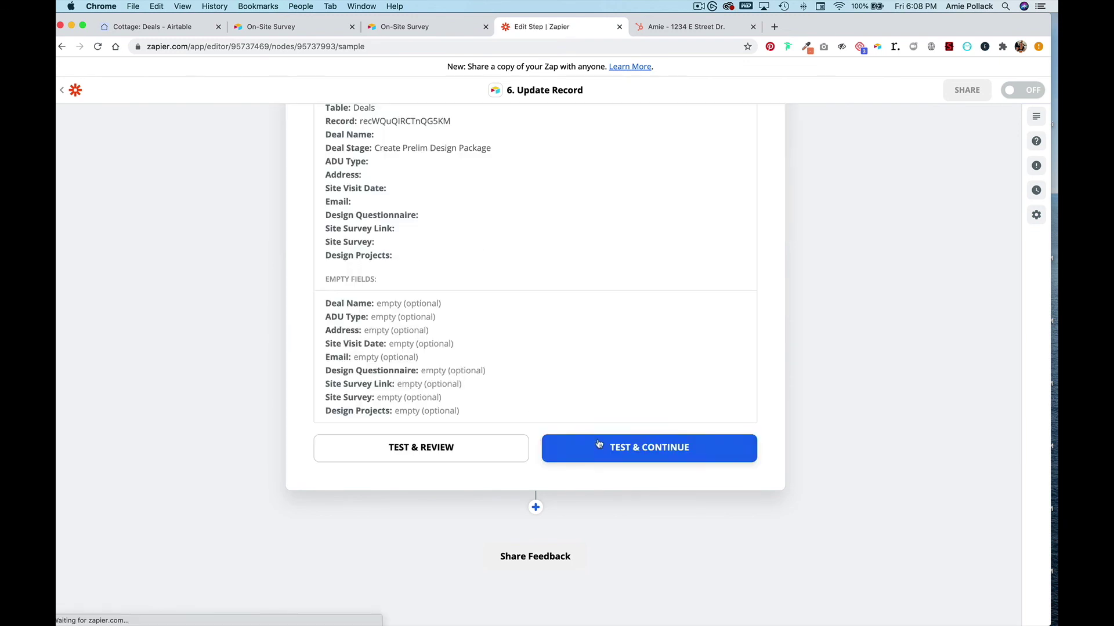
# - Test the Airtable update and check the Deal Stage column in the Cottage Deals table
pyautogui.click(627, 448)
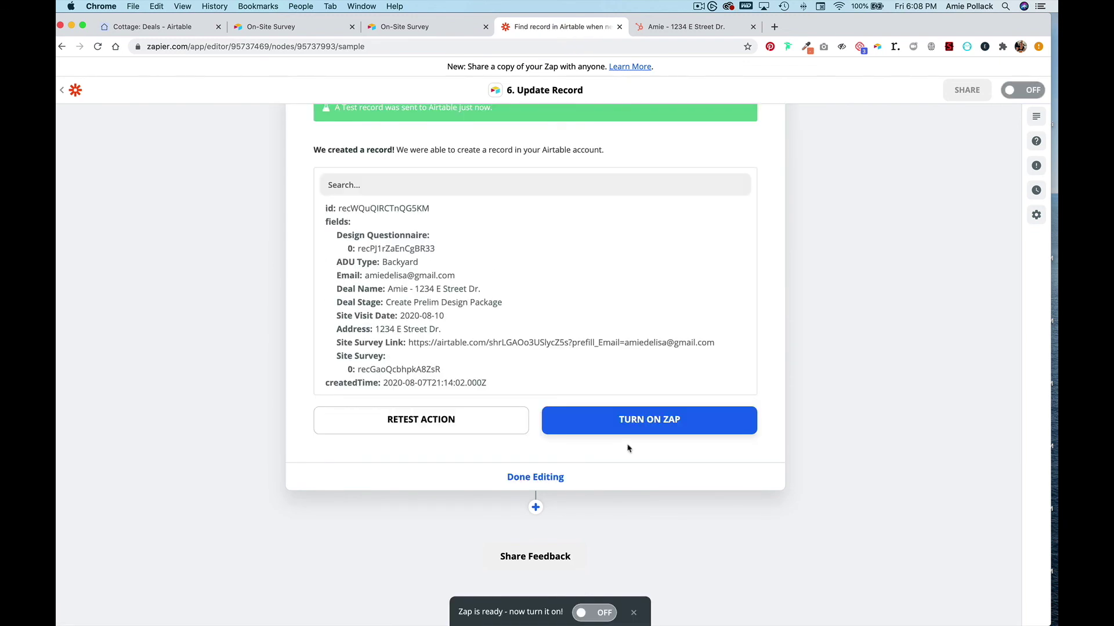
pyautogui.click(145, 27)
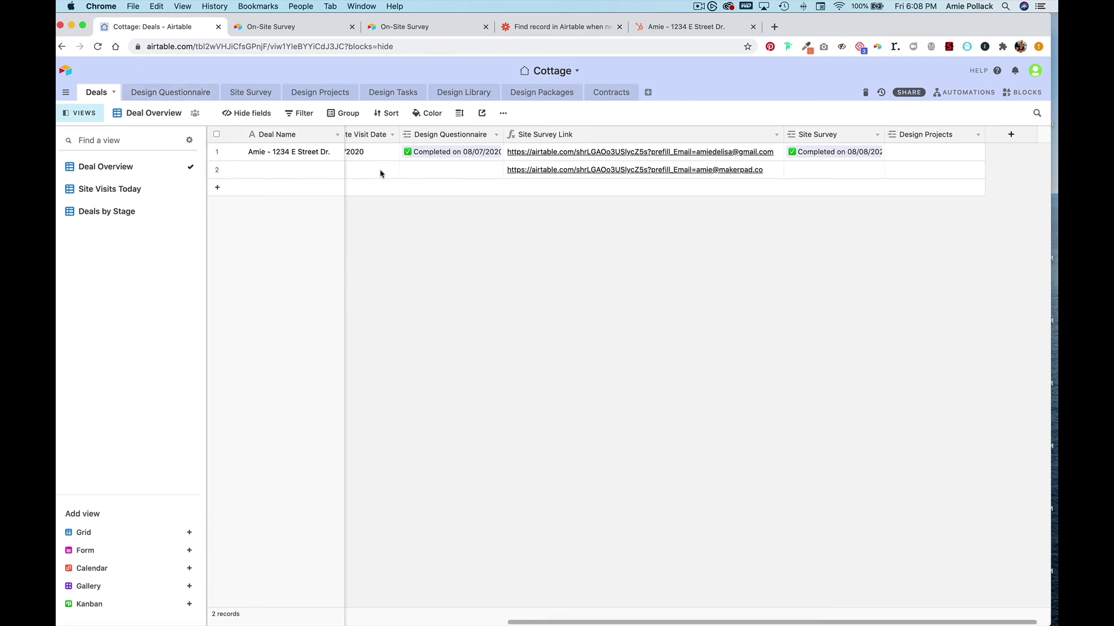
pyautogui.hscroll(-10, 380, 173)
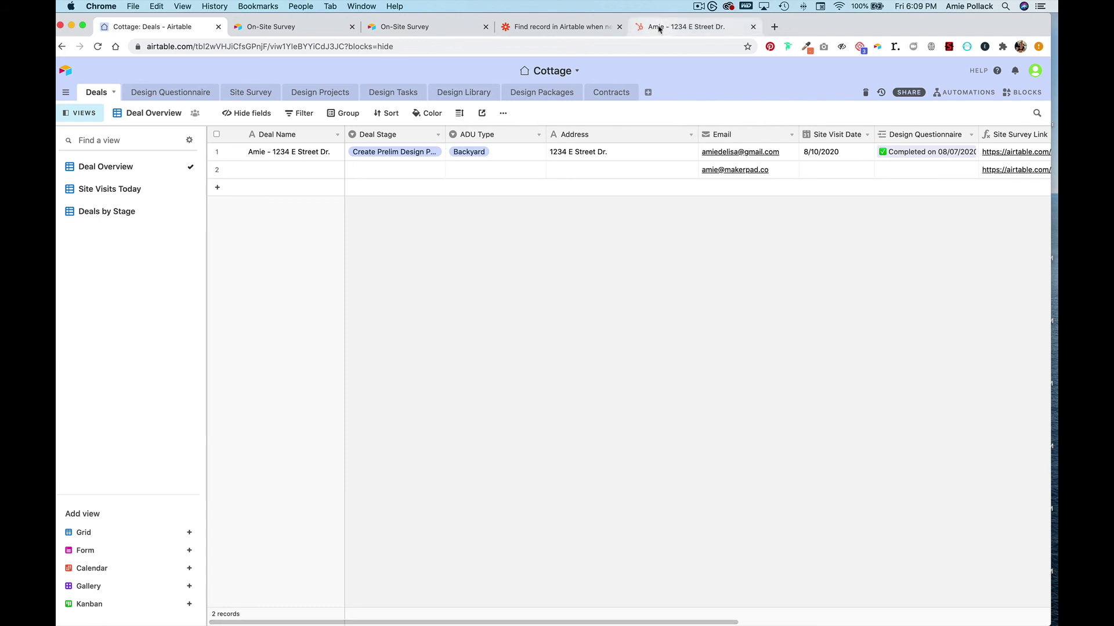
pyautogui.click(561, 27)
# - Turn on the zap and return to the Cottage: Deals table in Airtable
pyautogui.click(612, 430)
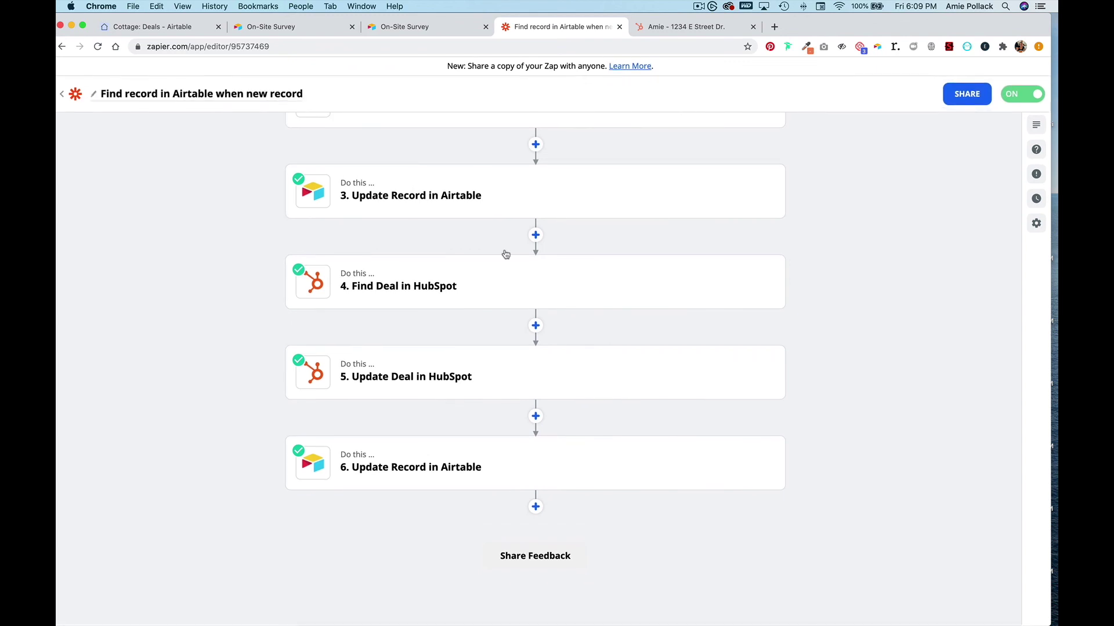
pyautogui.click(165, 26)
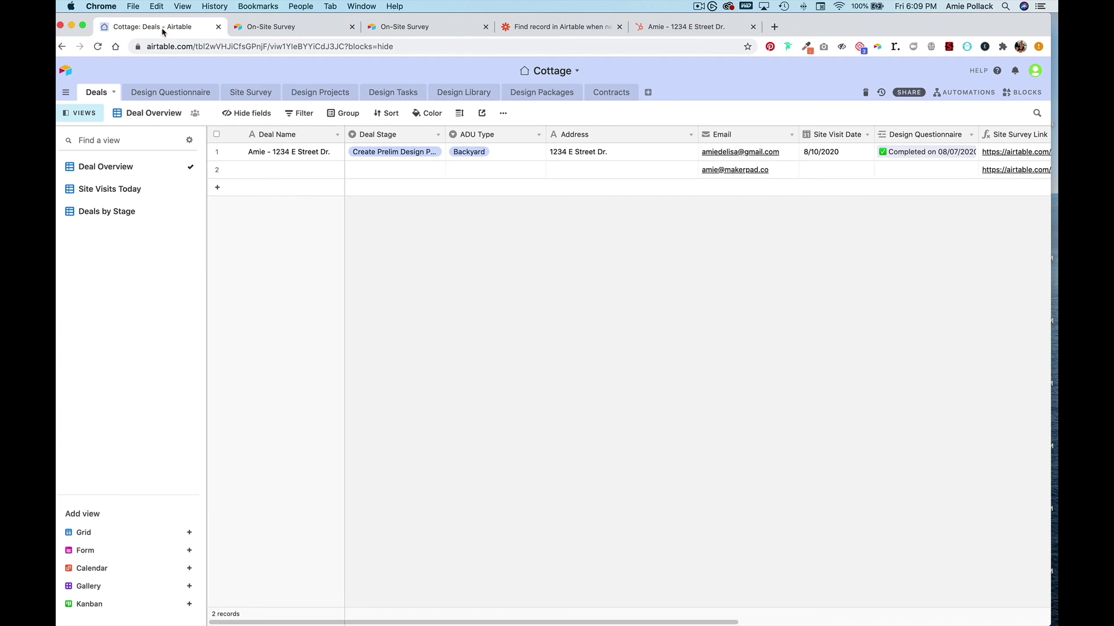